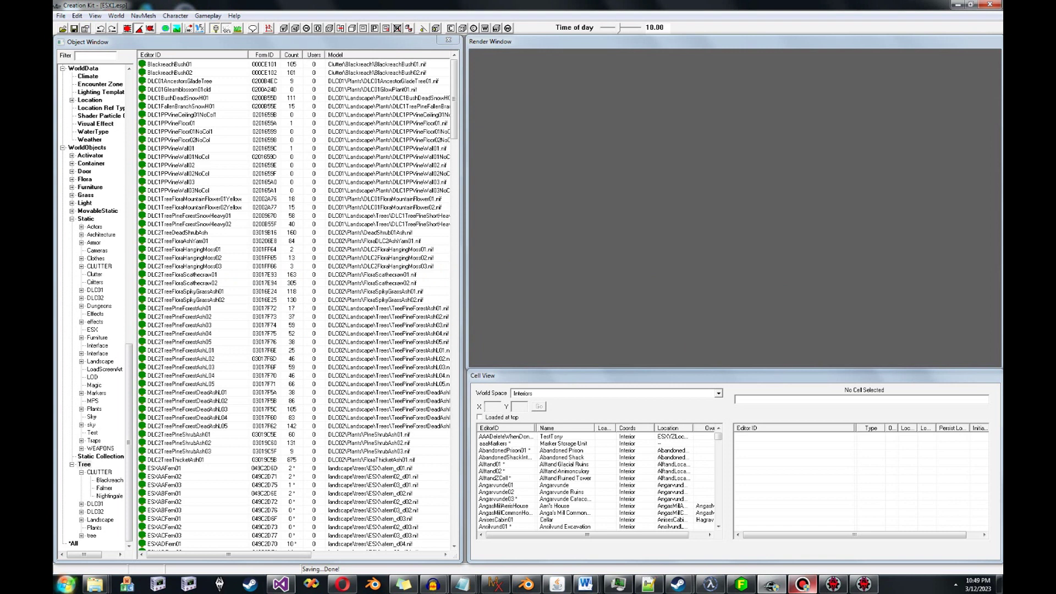
Review the tree LOD generation log in the TES5LODGen window and dismiss the window
click(864, 584)
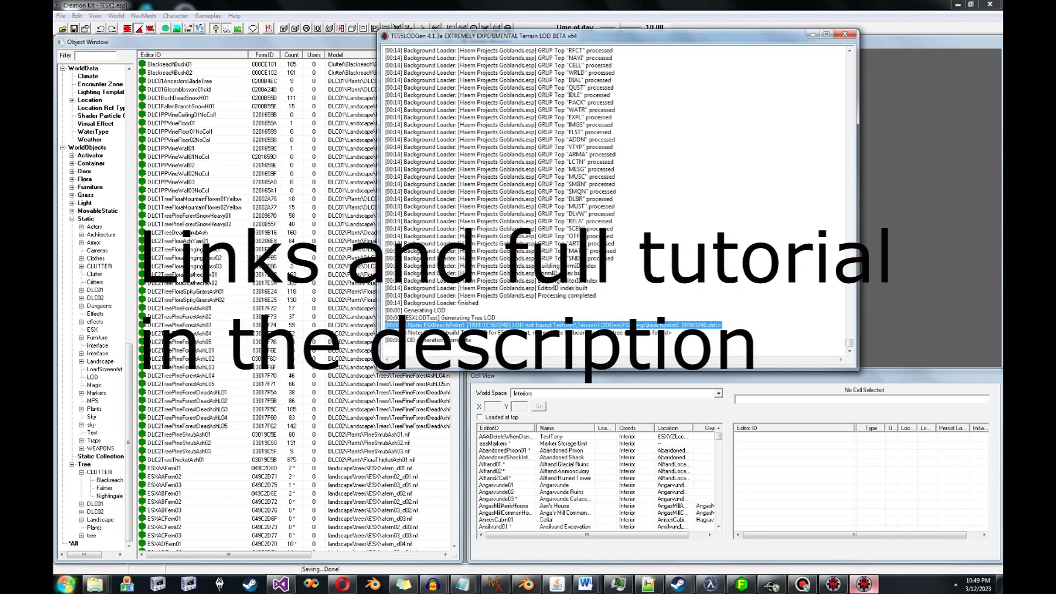
click(845, 34)
Inspect the Data\LODSettings folder of the Skyrim Legendary Edition installation, checking its full path and the ESXLODTest.LOD file
mouse_move(95, 584)
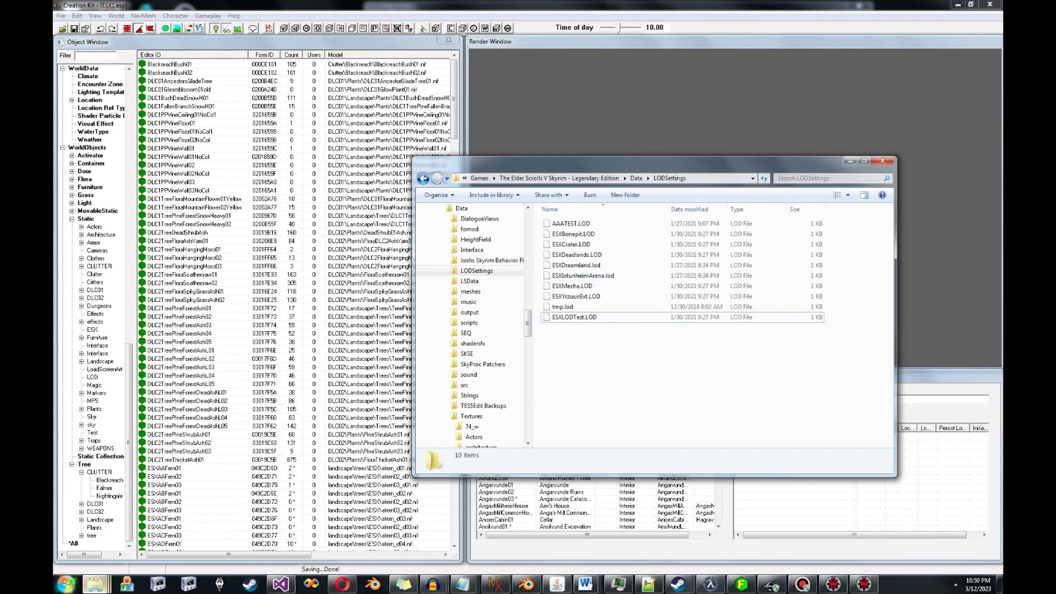
click(715, 179)
click(715, 179)
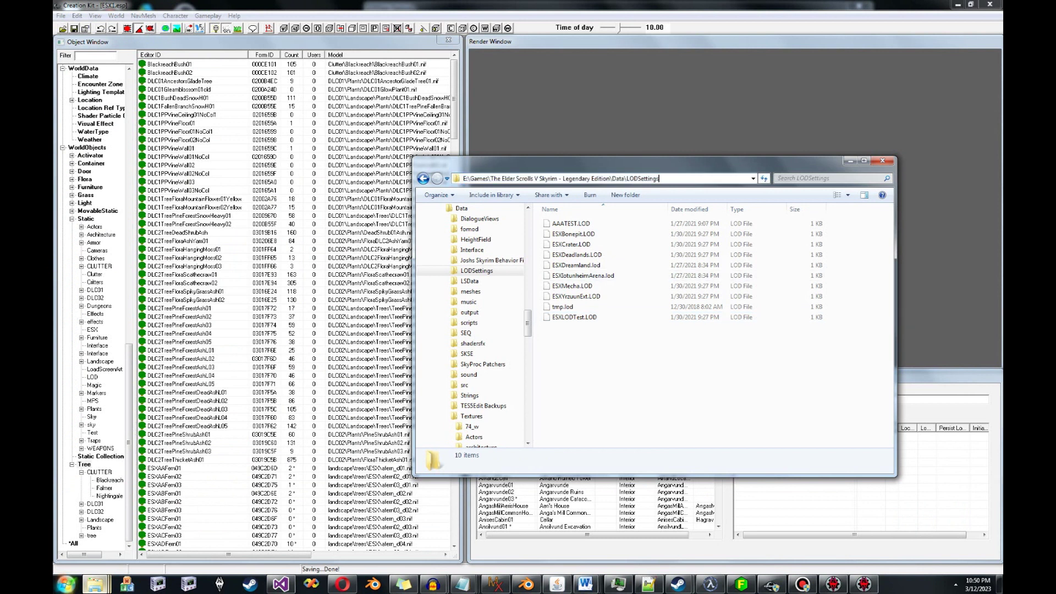
double_click(643, 178)
click(682, 368)
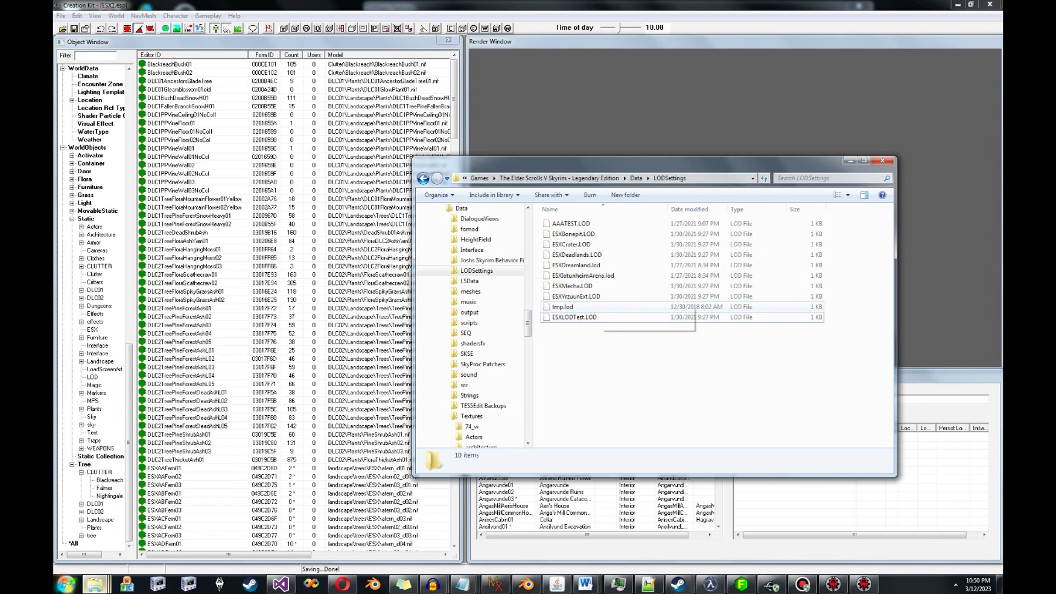
click(592, 317)
right_click(589, 317)
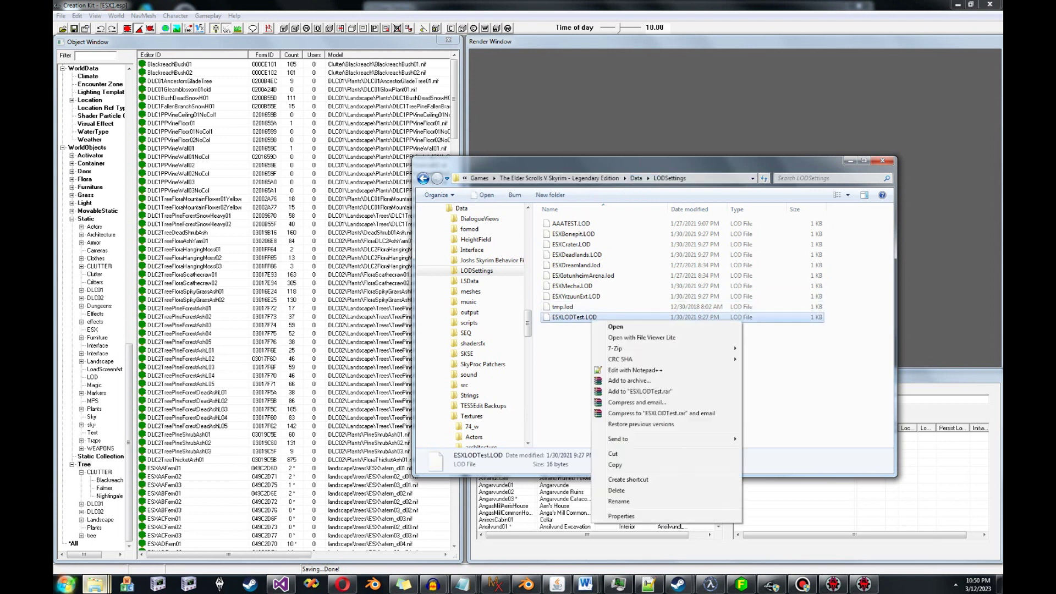
click(660, 354)
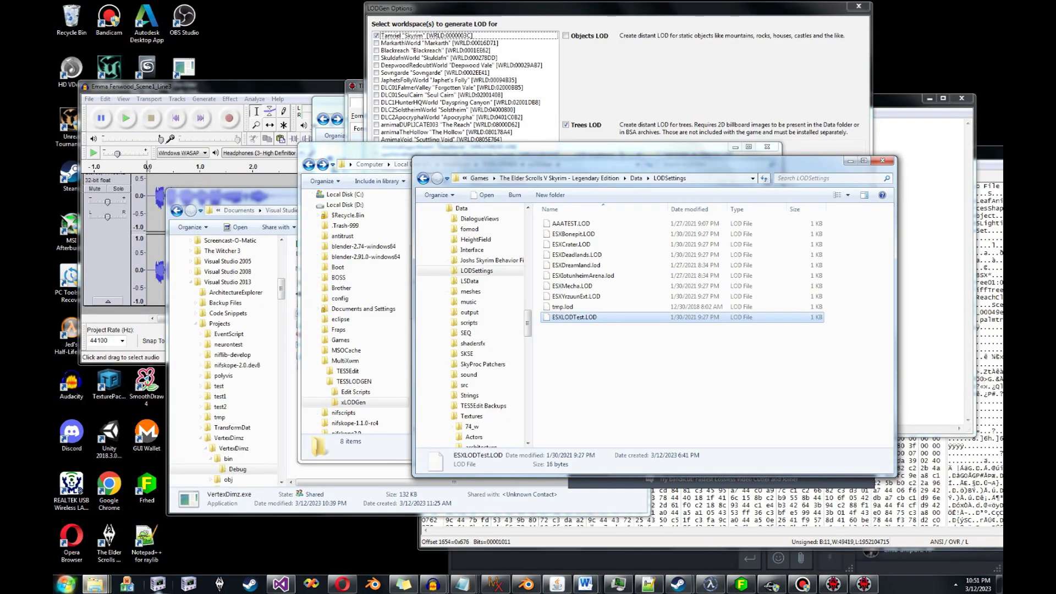
Launch NifSkope, allowing the unverified program to run, and load the recent model beachpalm1.nif
click(158, 584)
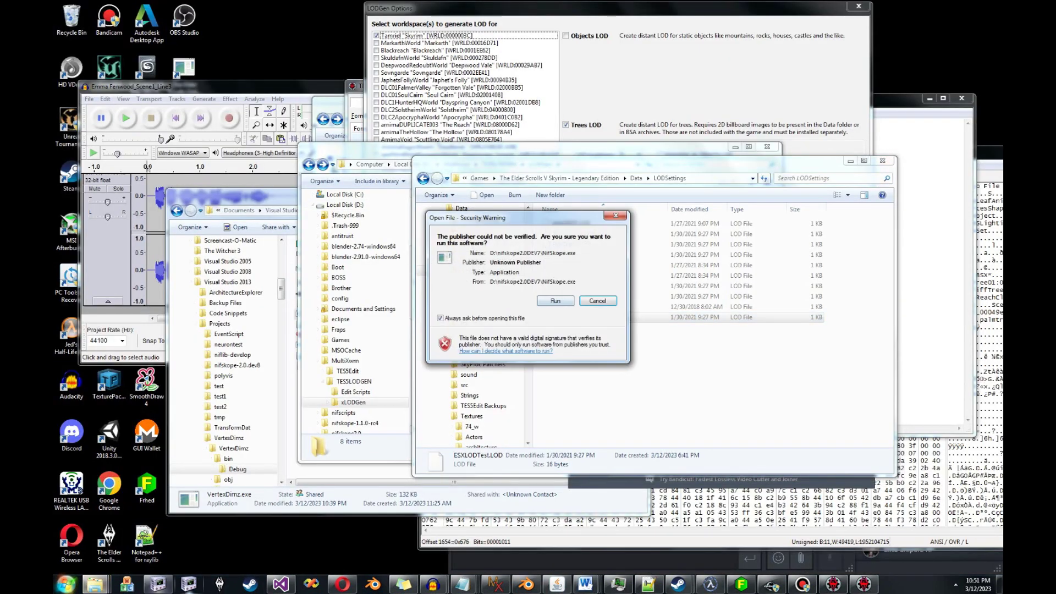
click(555, 300)
click(616, 375)
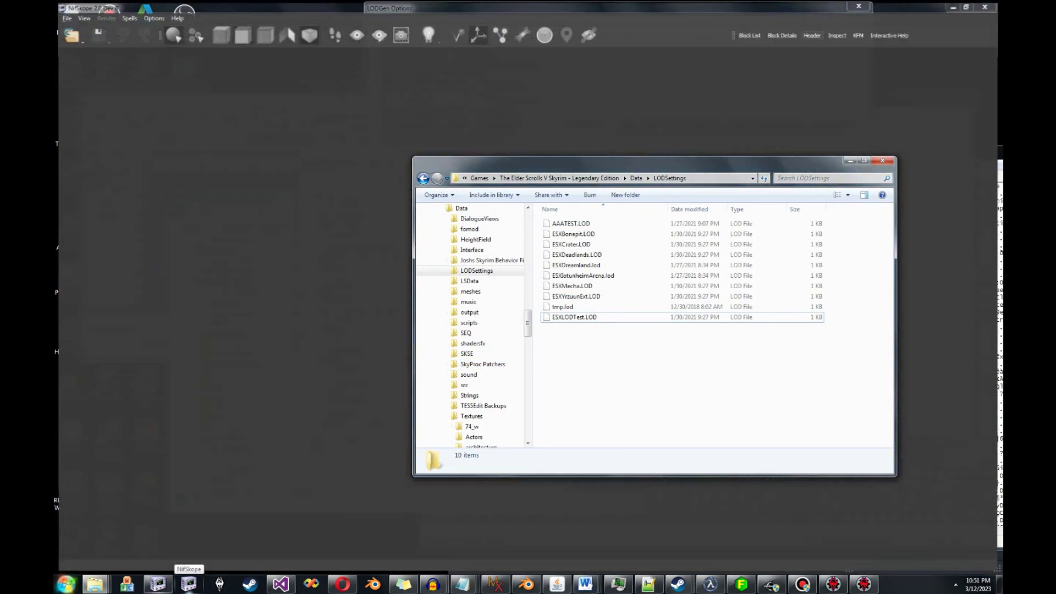
click(275, 297)
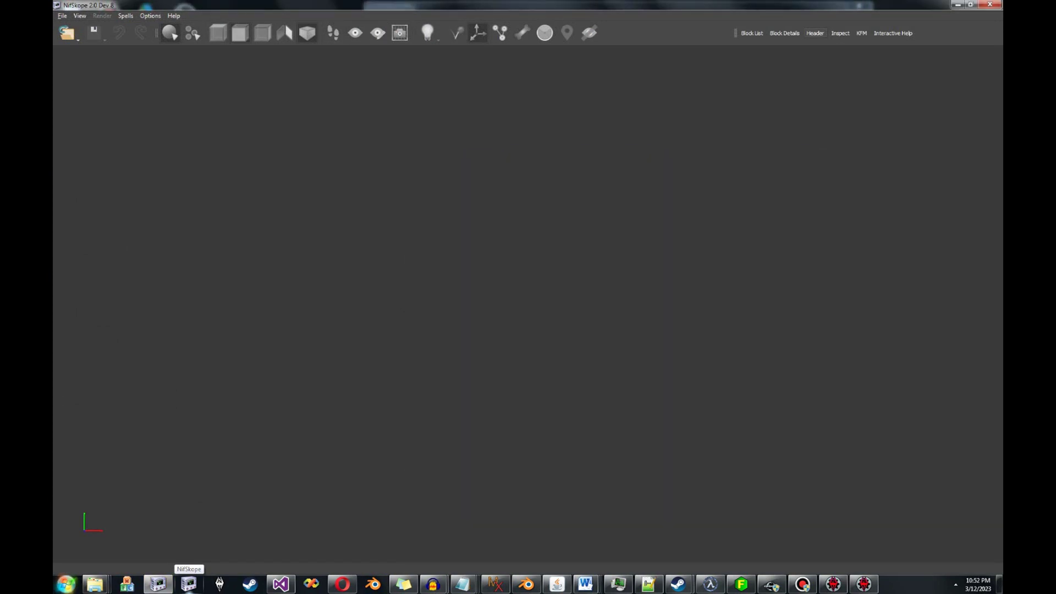
click(68, 34)
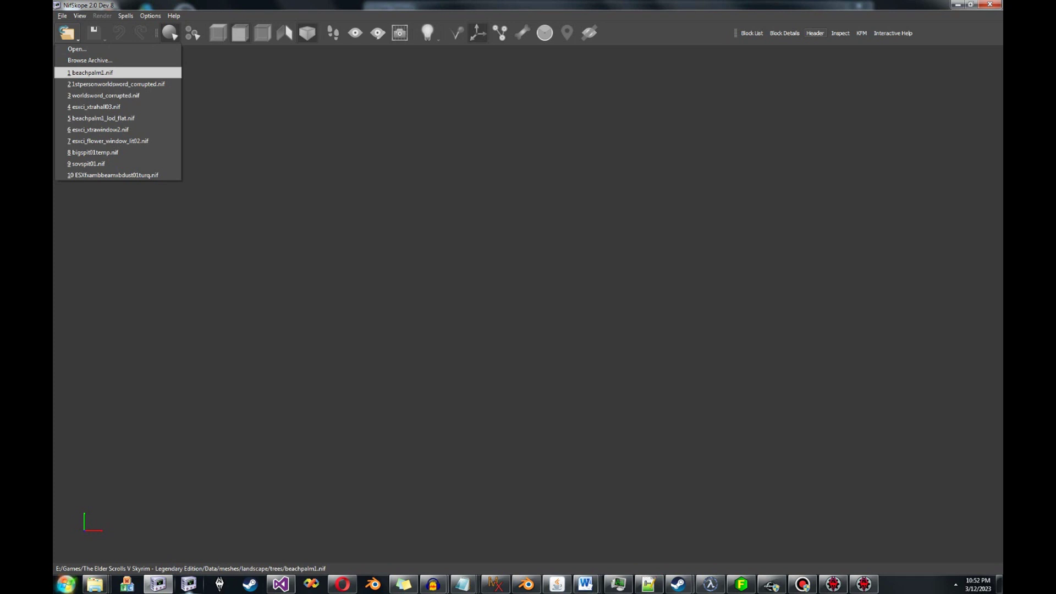
click(92, 73)
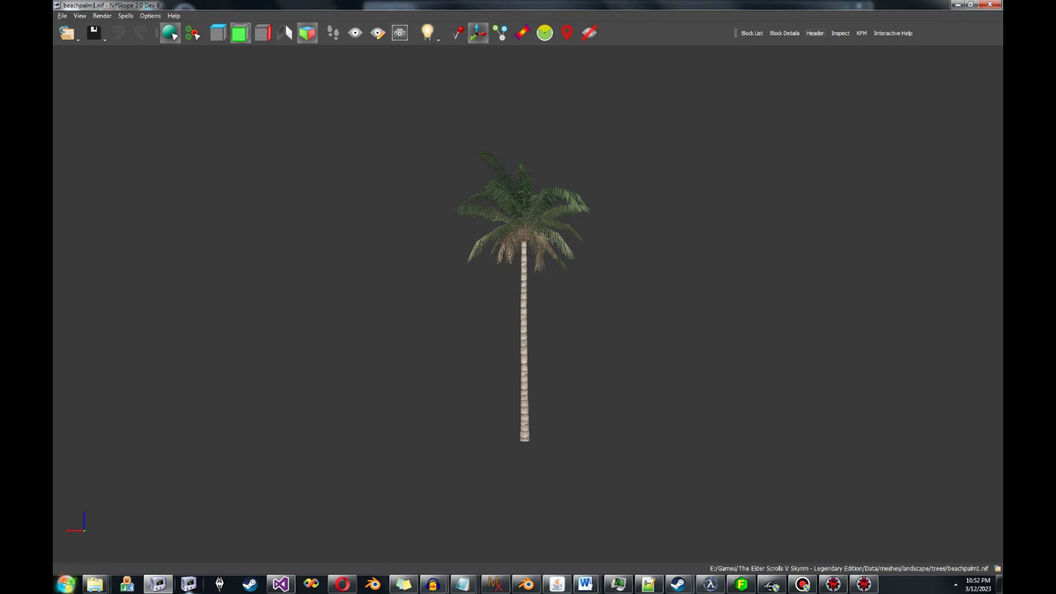
Turn off Show Axes in the startup defaults of NifSkope's render settings and save the settings
click(125, 16)
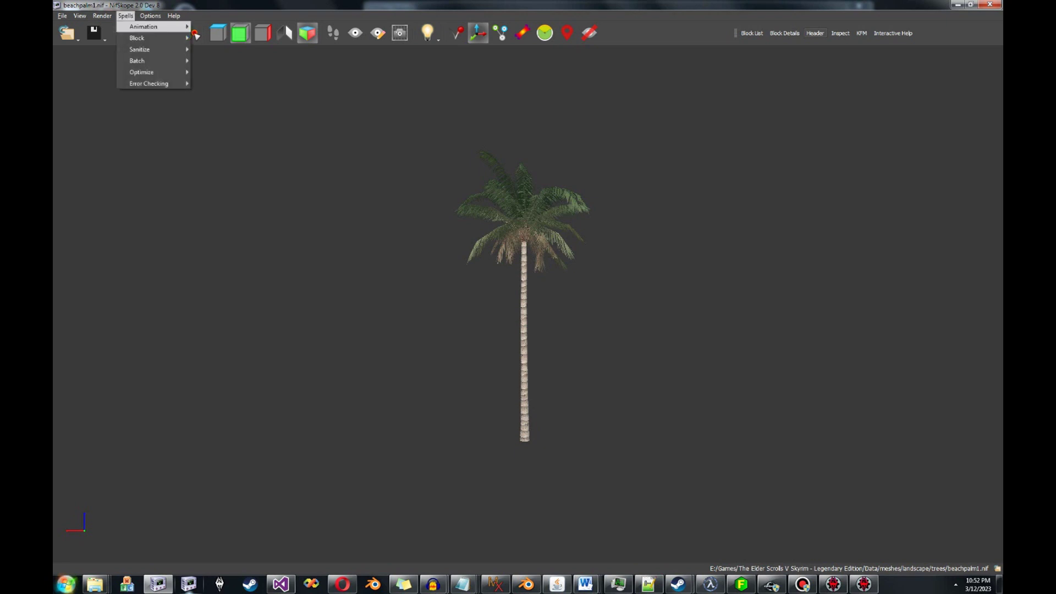
mouse_move(144, 27)
key(Left)
key(Left)
key(Left)
key(Right)
key(Right)
key(Right)
key(Return)
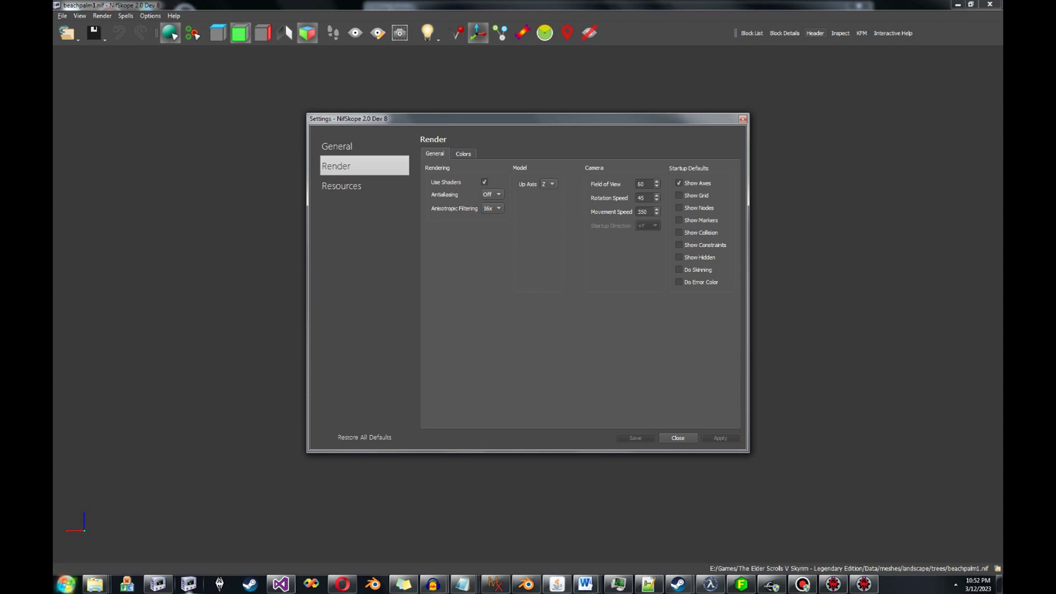
click(679, 183)
click(635, 438)
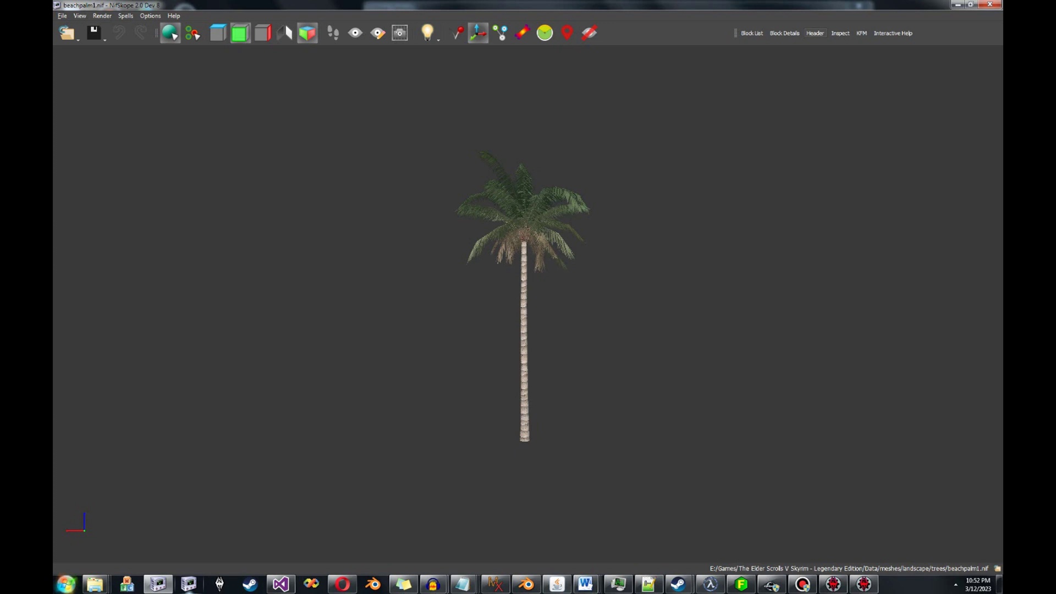
Restart NifSkope to apply the saved settings and reopen beachpalm1.nif from the recent files
click(991, 4)
click(158, 584)
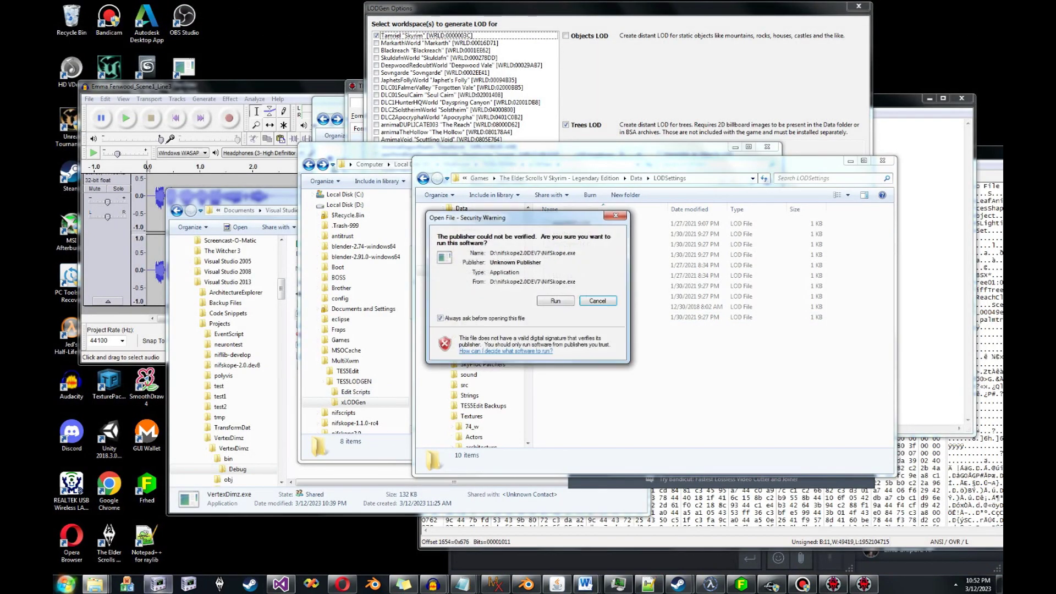
click(556, 301)
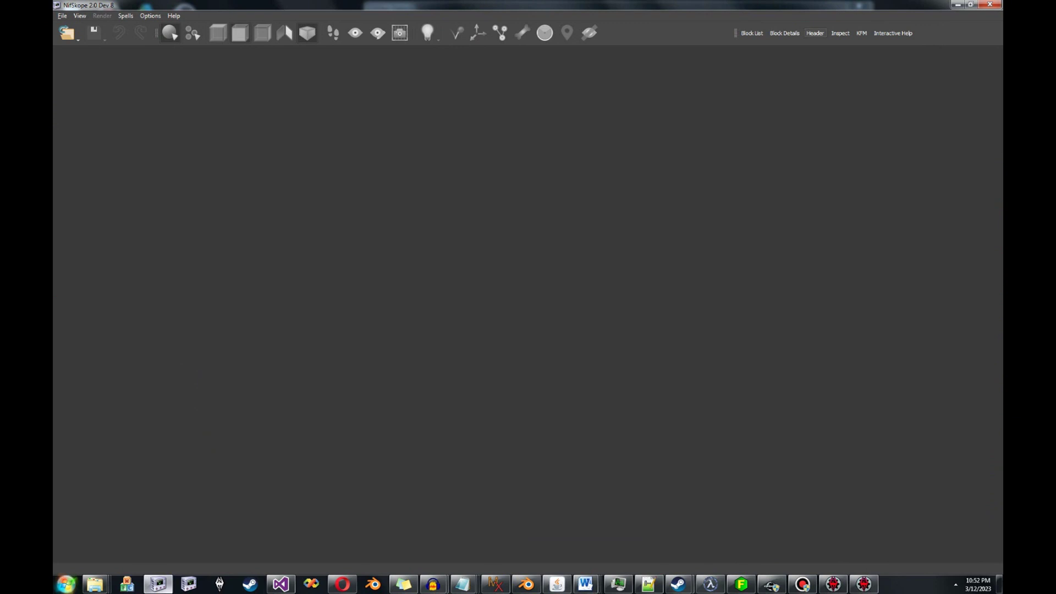
click(62, 16)
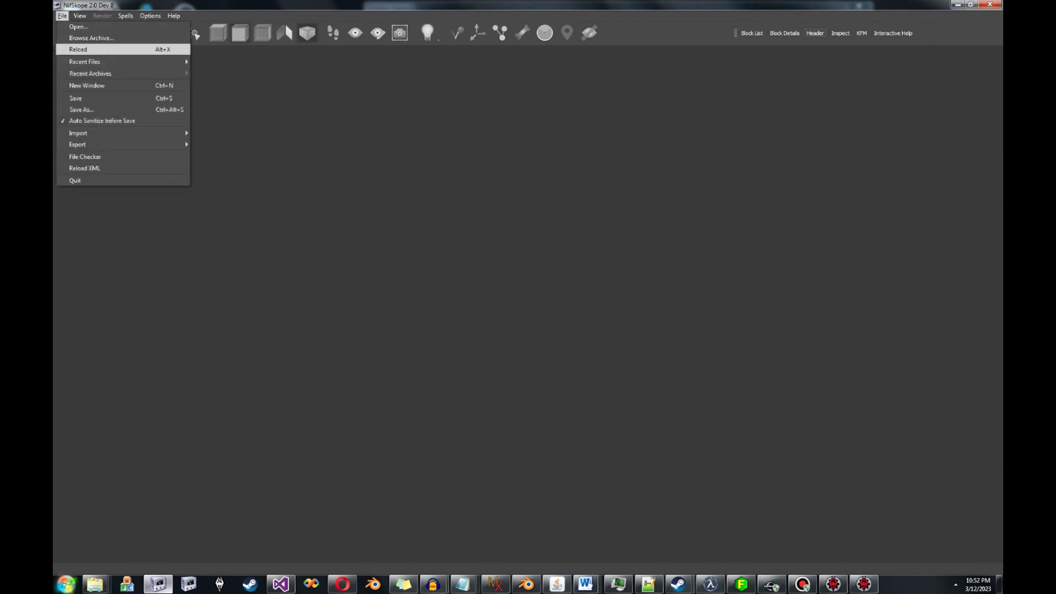
mouse_move(85, 62)
key(Return)
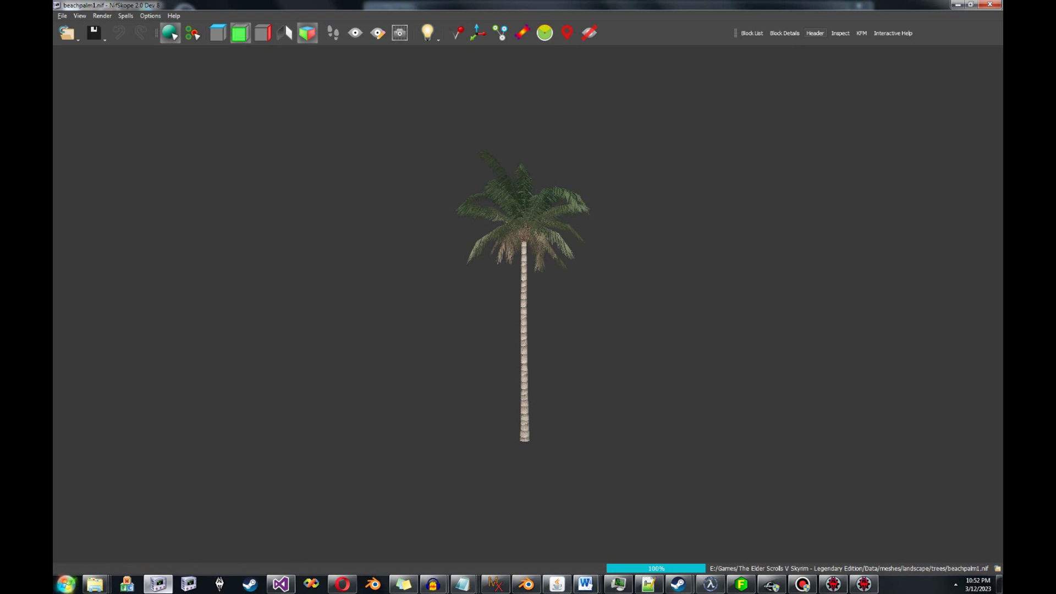
Adjust the viewport lighting on the palm tree, slightly raising the ambient level and lowering the direct light brightness
click(428, 33)
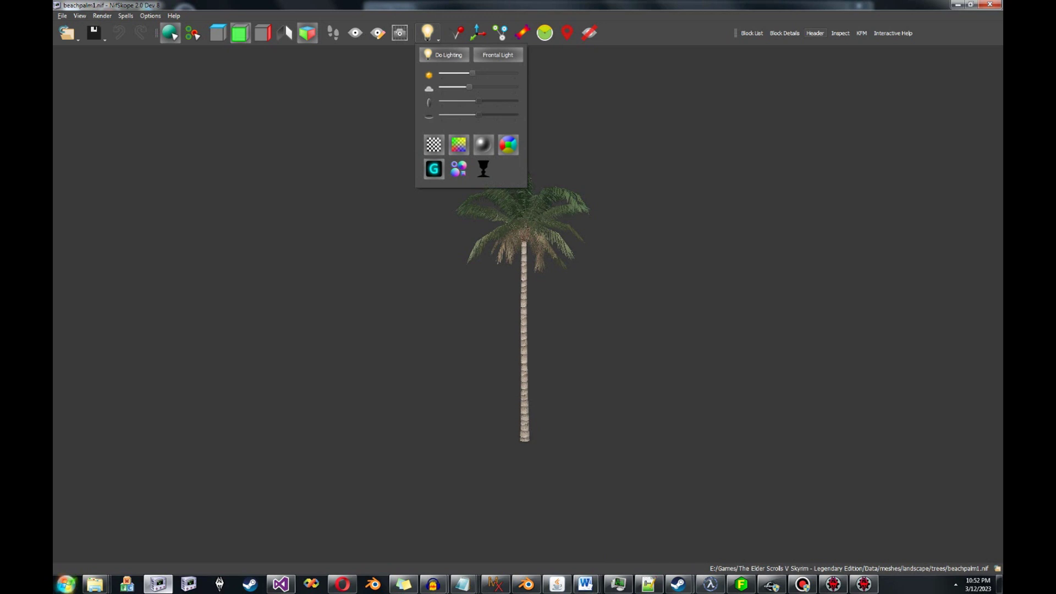
click(498, 55)
click(498, 55)
drag(471, 86, 479, 87)
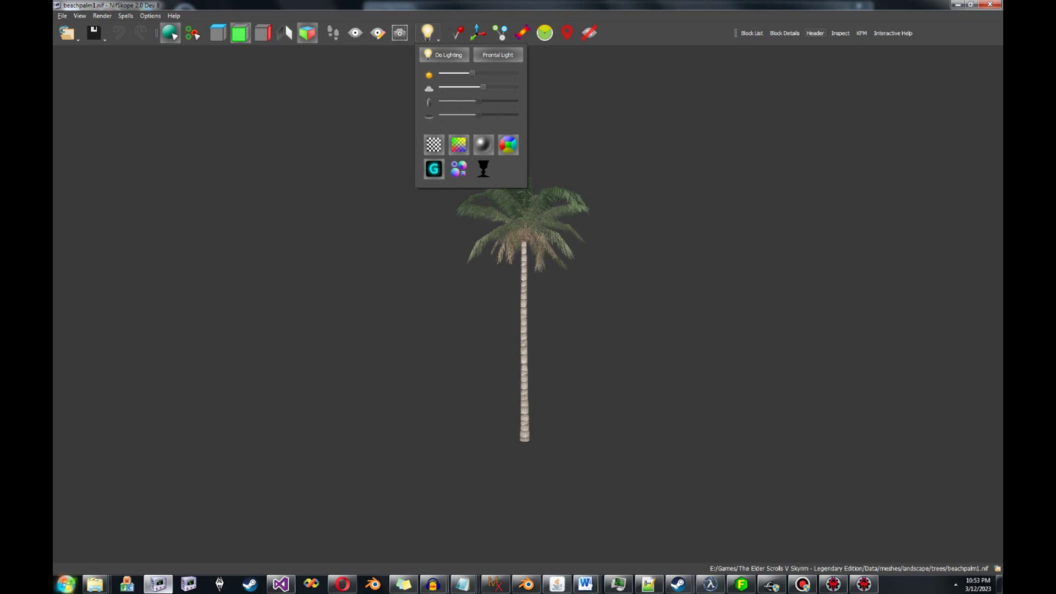
drag(551, 275, 567, 292)
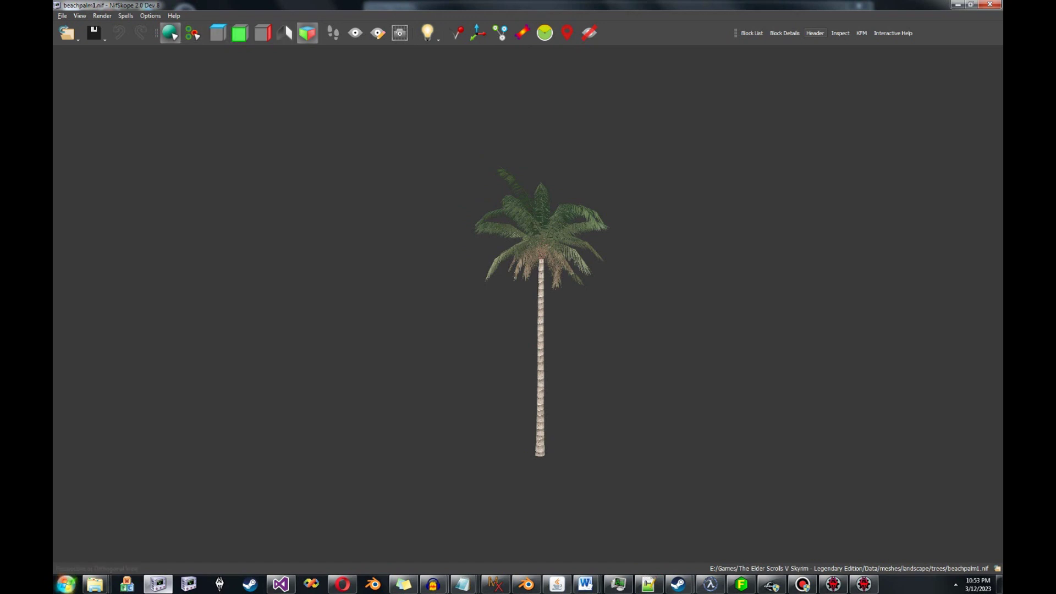
click(429, 33)
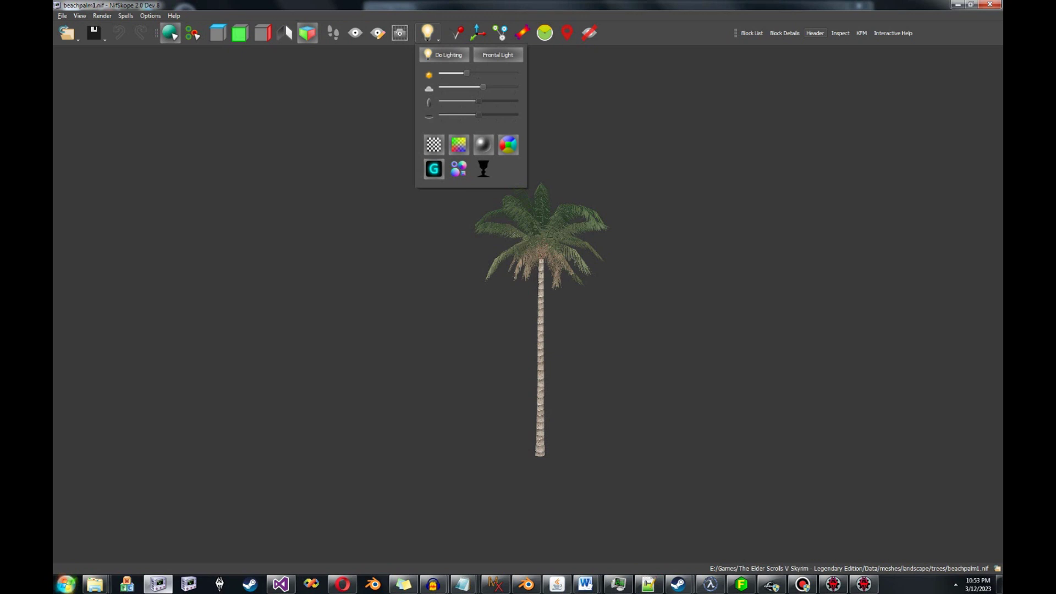
drag(482, 87, 477, 87)
drag(550, 308, 567, 308)
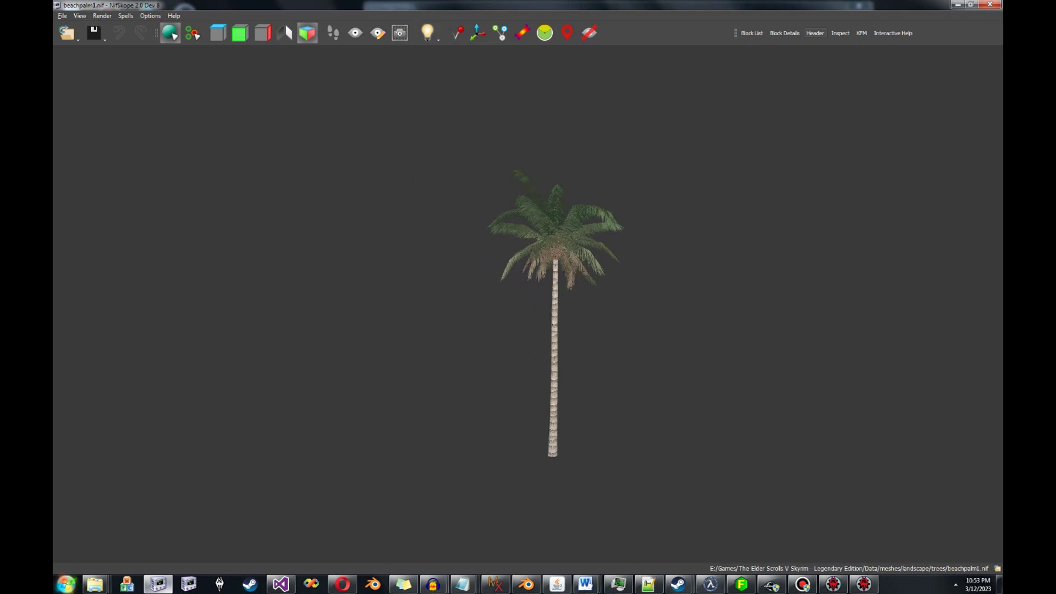
click(428, 33)
click(397, 105)
Run treelod.exe from the D:\MultiXwm\treelod folder and let it grab the palm tree image from NifSkope
mouse_move(95, 584)
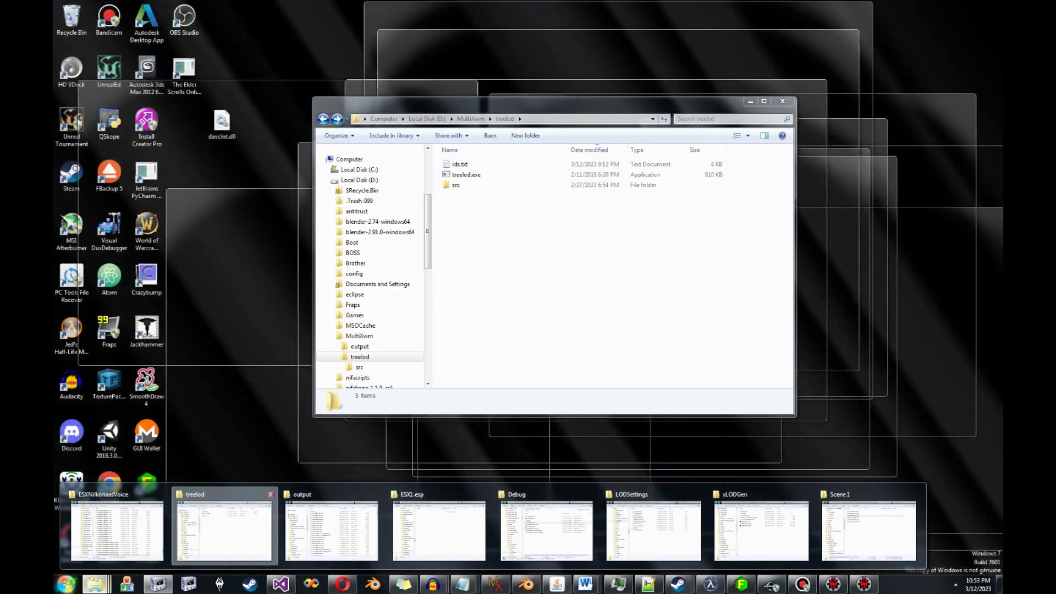
click(223, 528)
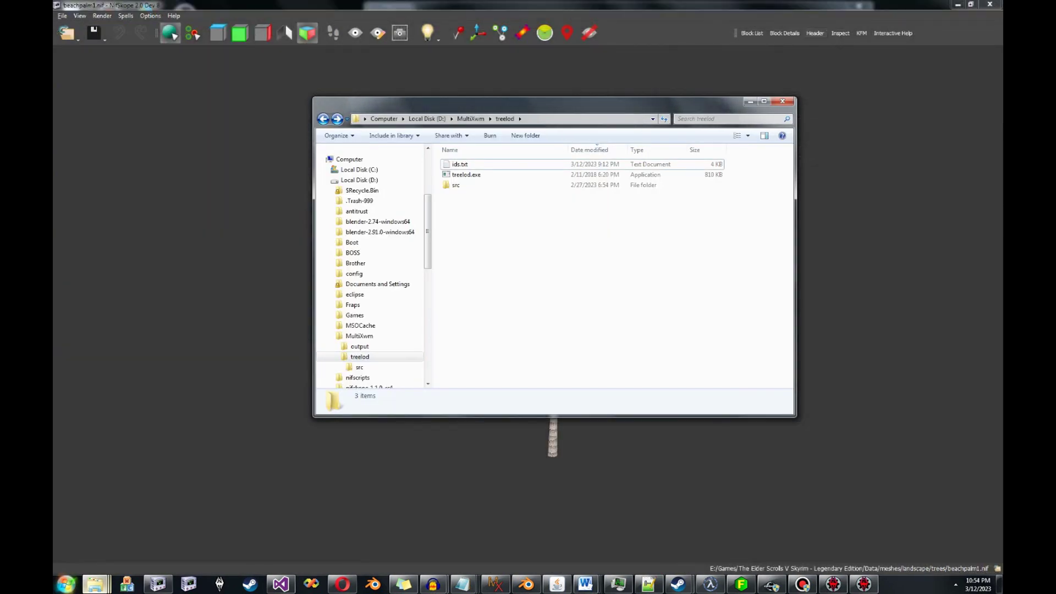
double_click(468, 175)
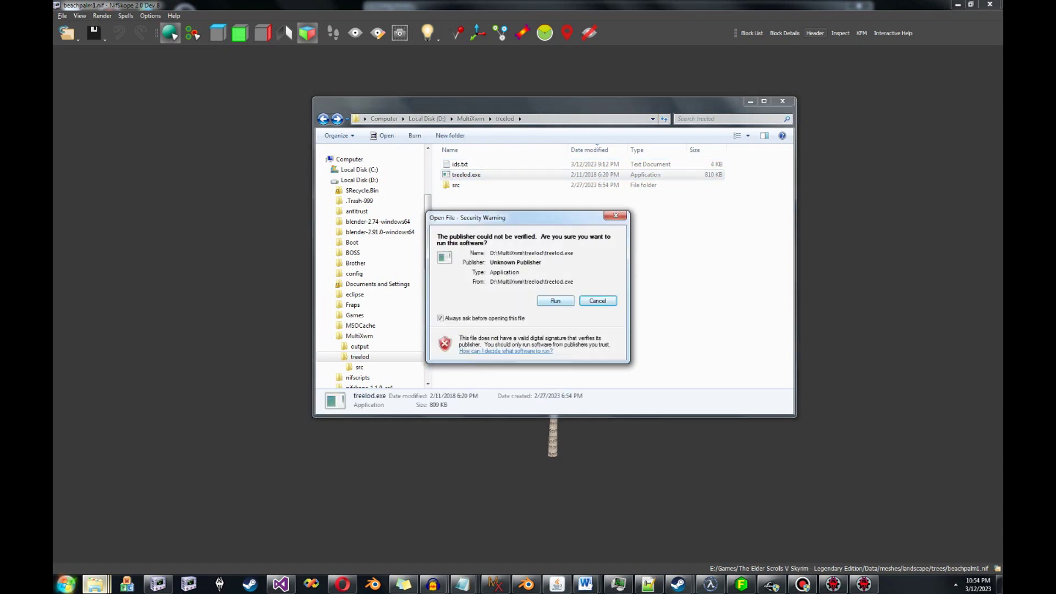
click(556, 301)
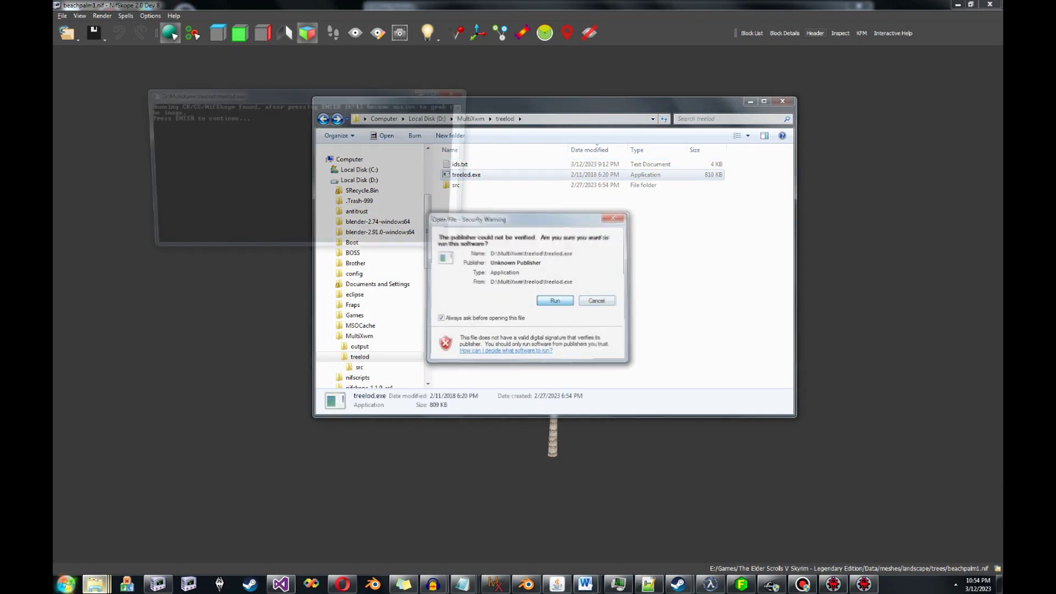
key(Return)
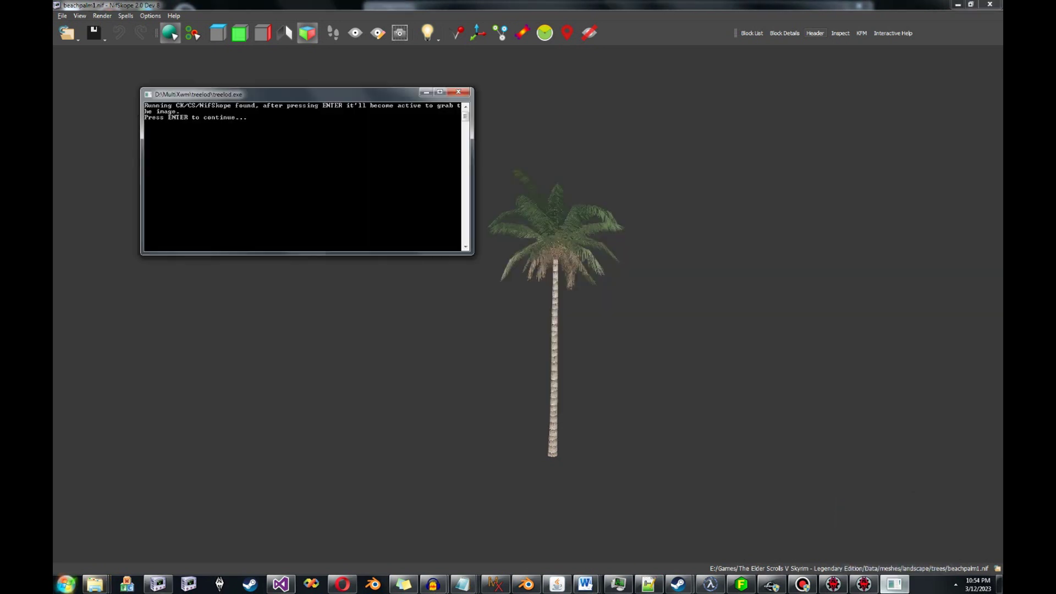
key(Return)
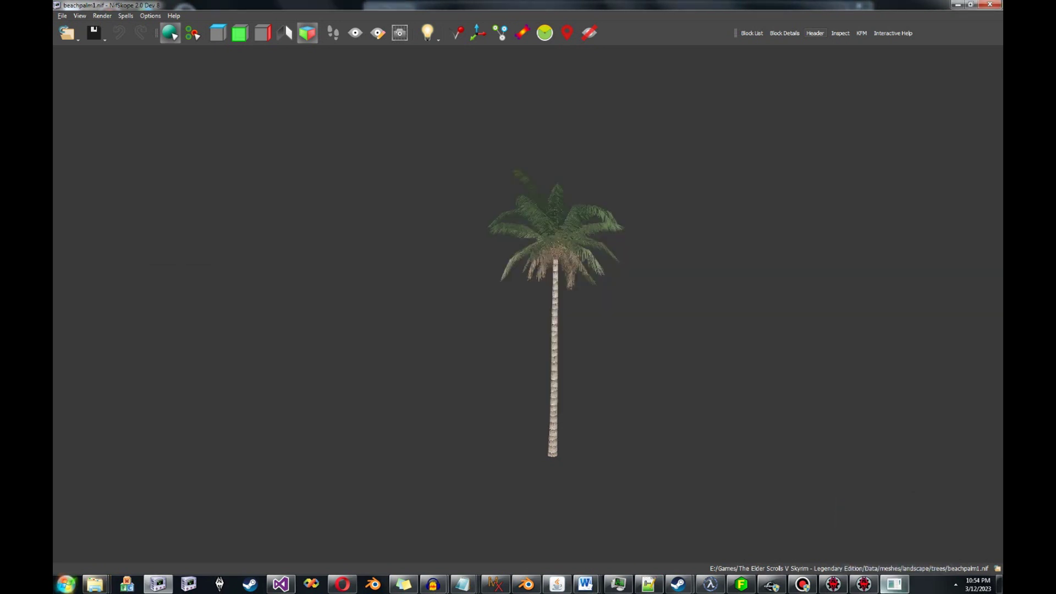
Copy beachpalm1.dds from the treelod folder into the VertexDimz bin\Debug folder, replacing the existing file
click(95, 584)
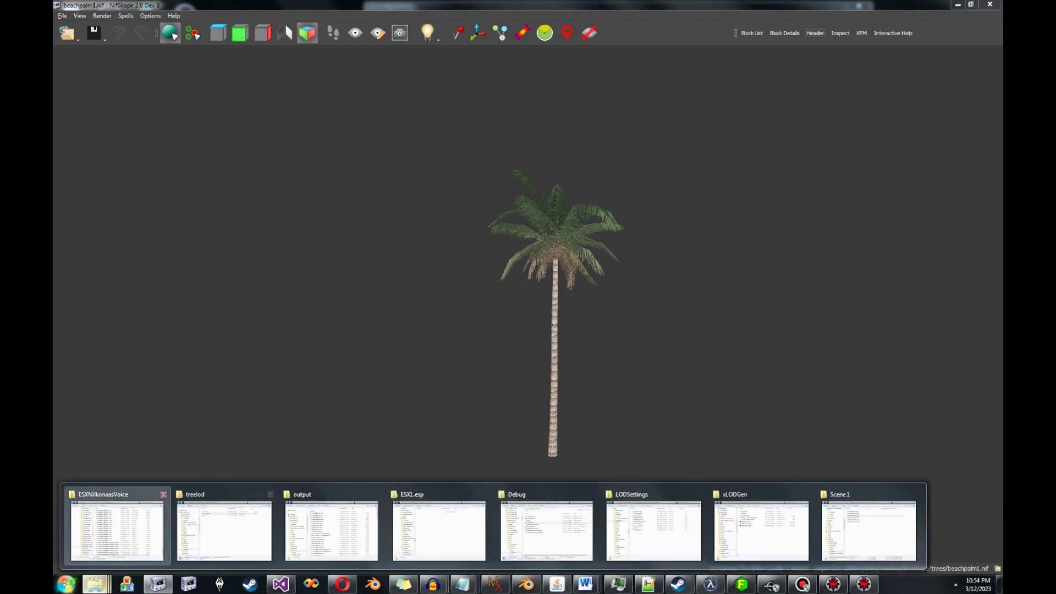
click(227, 530)
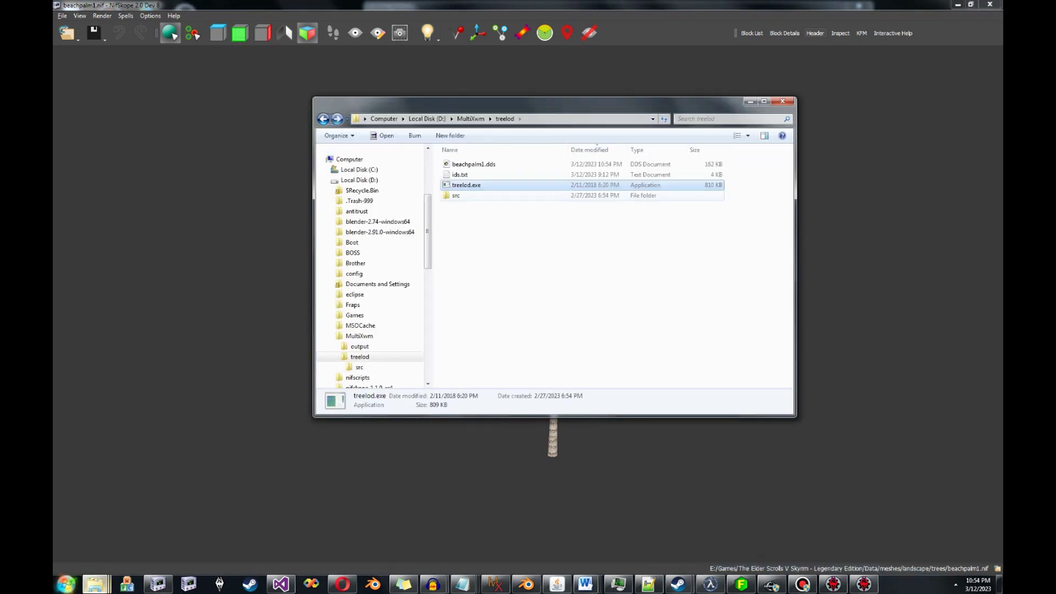
click(474, 165)
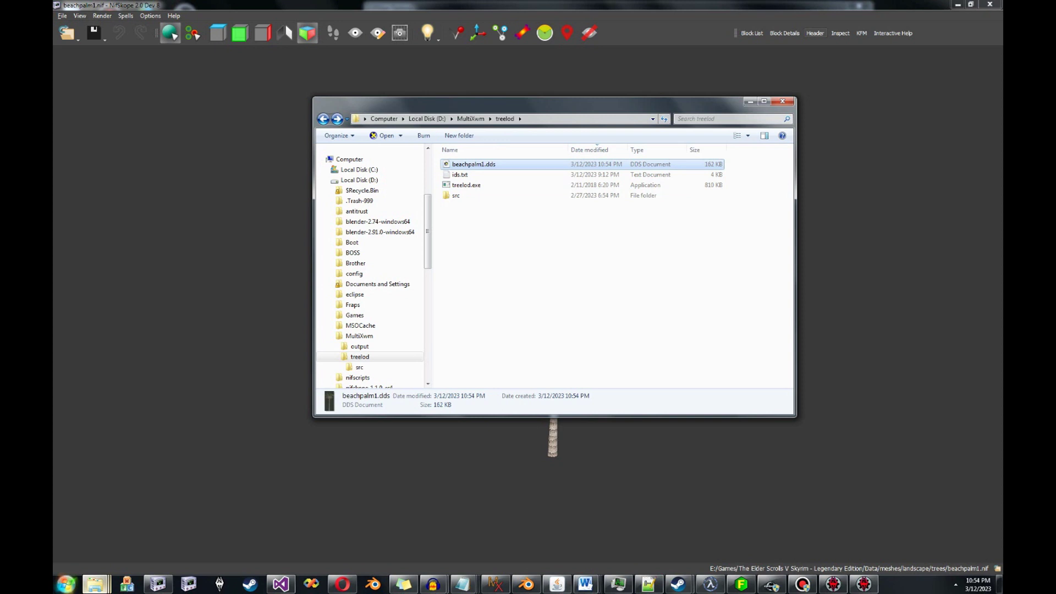
mouse_move(95, 586)
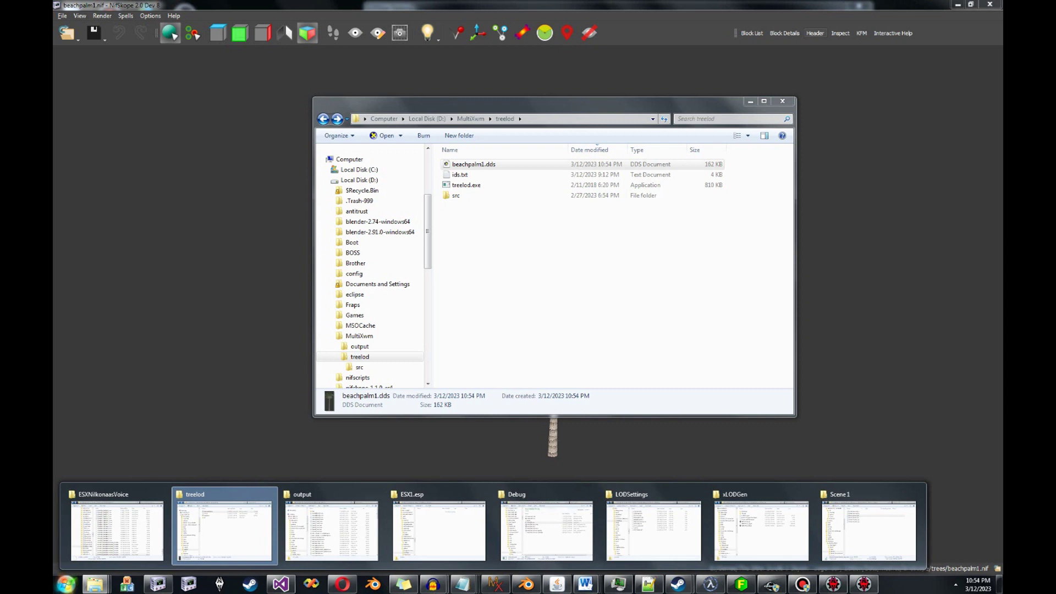
click(224, 528)
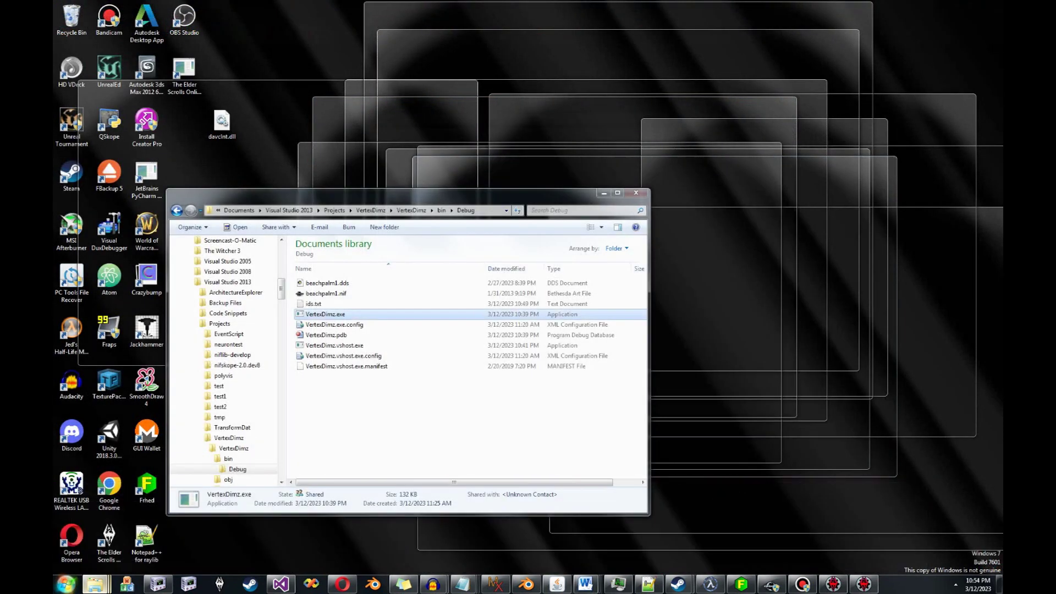
key(ctrl+v)
click(457, 223)
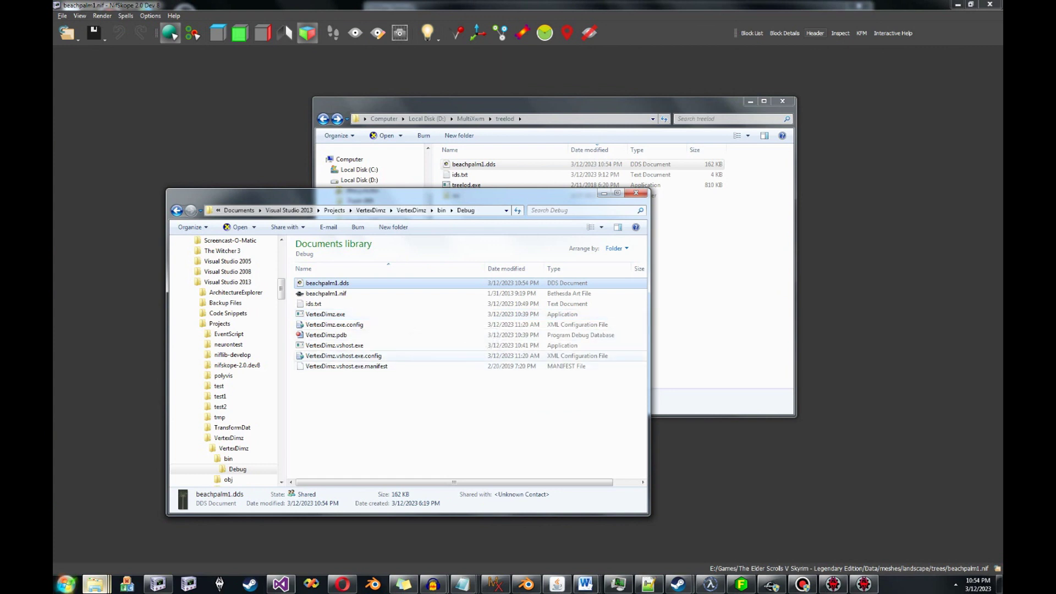
Minimize NifSkope and bring the empty ids.txt document in Notepad to the front
click(468, 416)
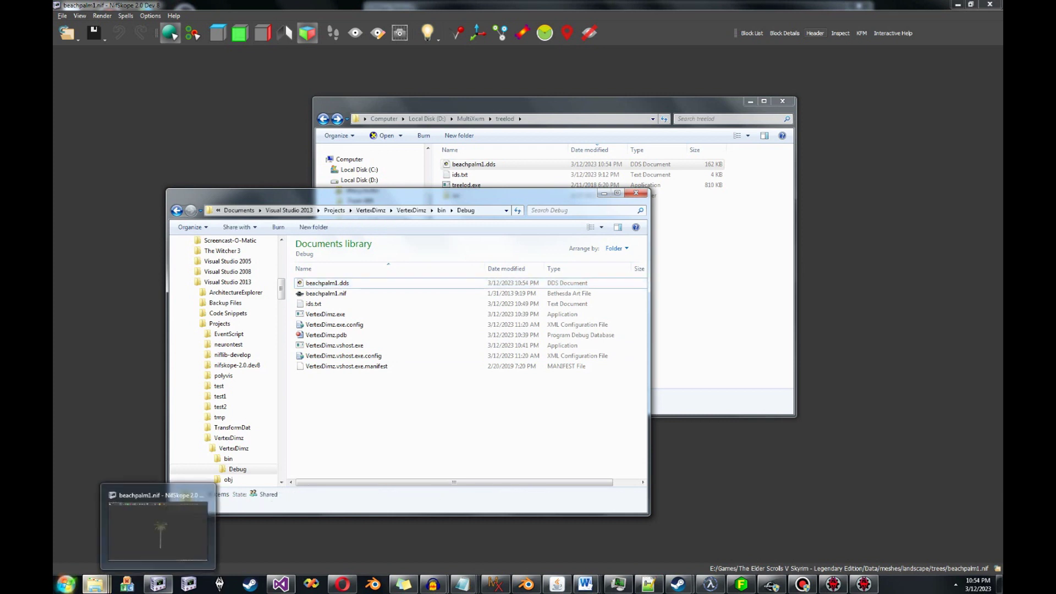
click(157, 584)
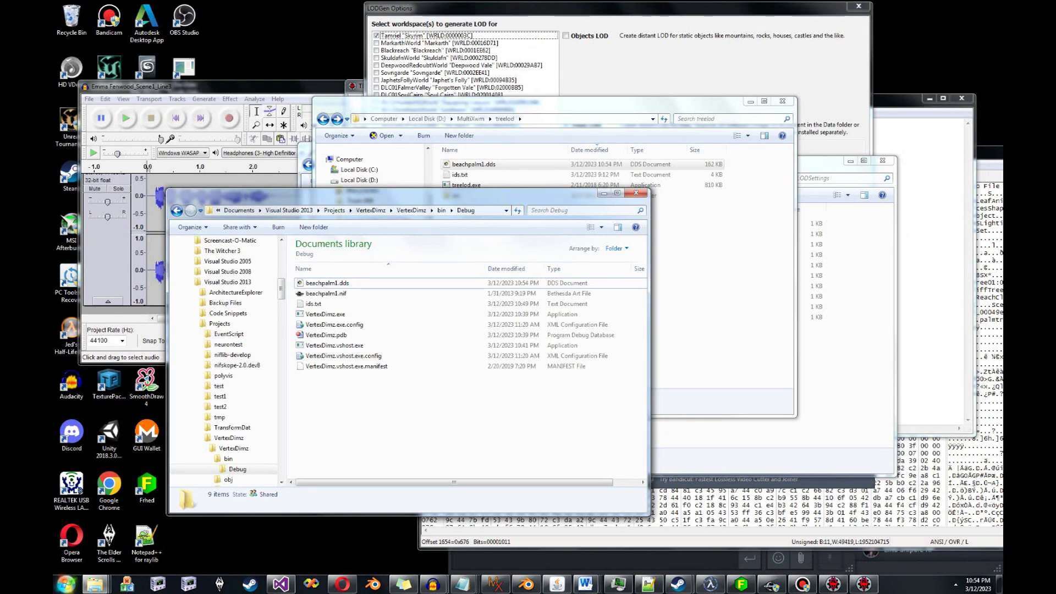
click(718, 275)
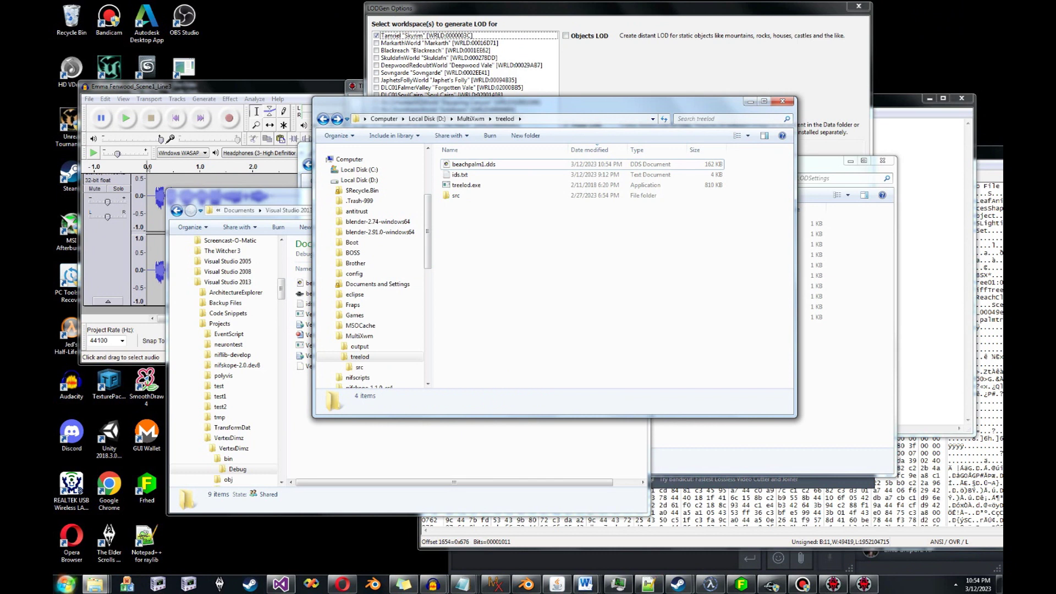
key(alt+Tab)
click(688, 66)
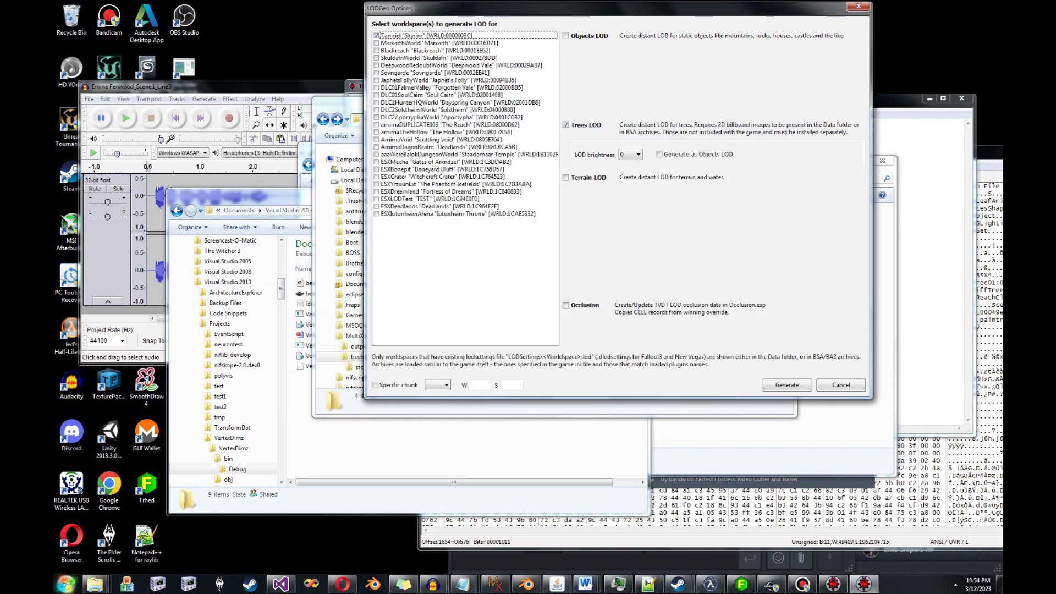
click(930, 269)
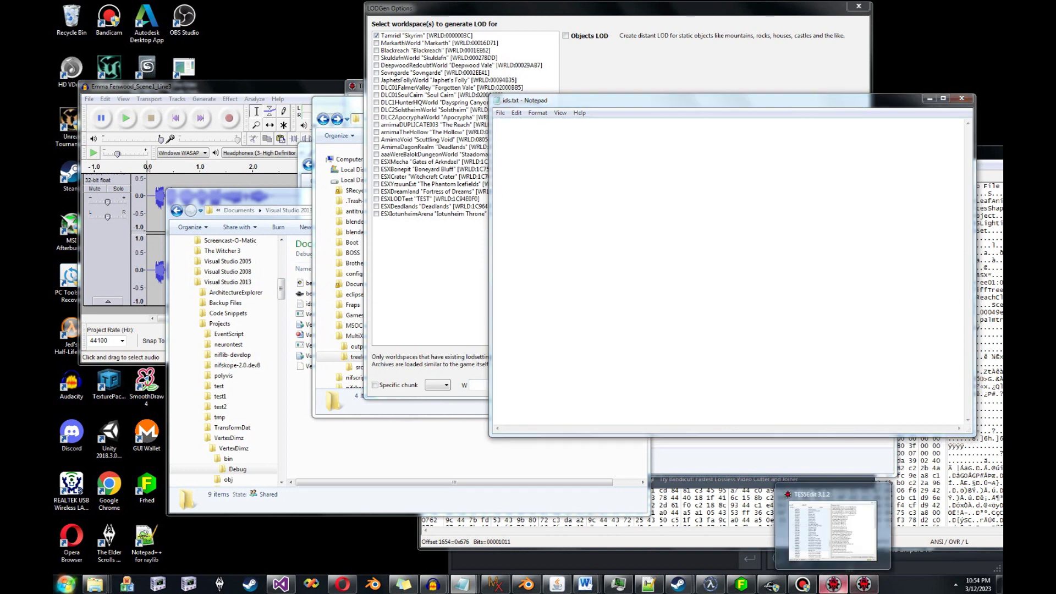
Arrange the LODGen Options and TES5Edit windows so both are reachable, and deselect the Tamriel worldspace in LODGen Options
click(834, 584)
click(864, 584)
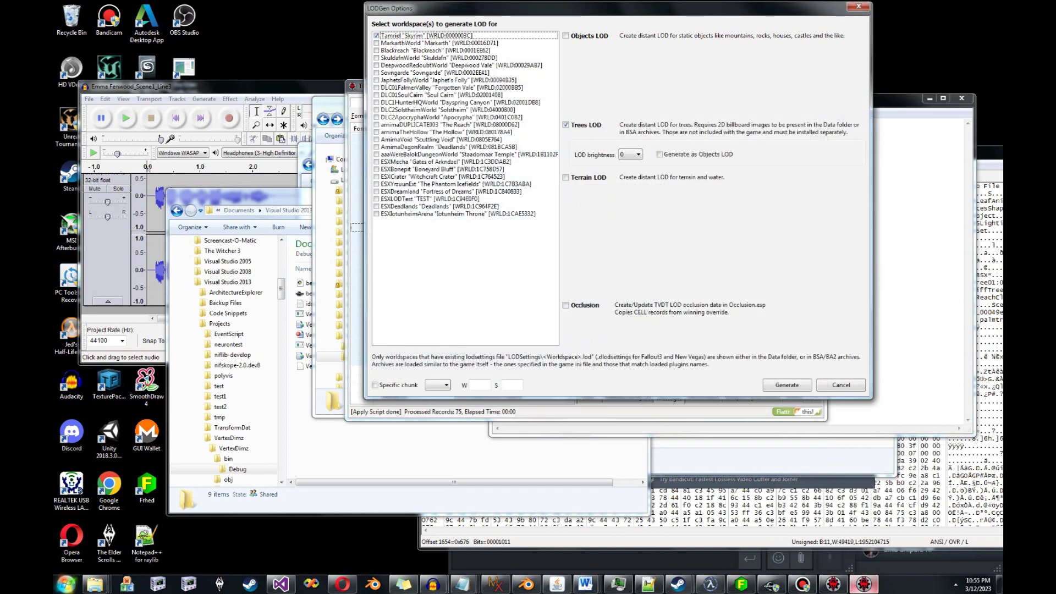
drag(616, 9, 500, 6)
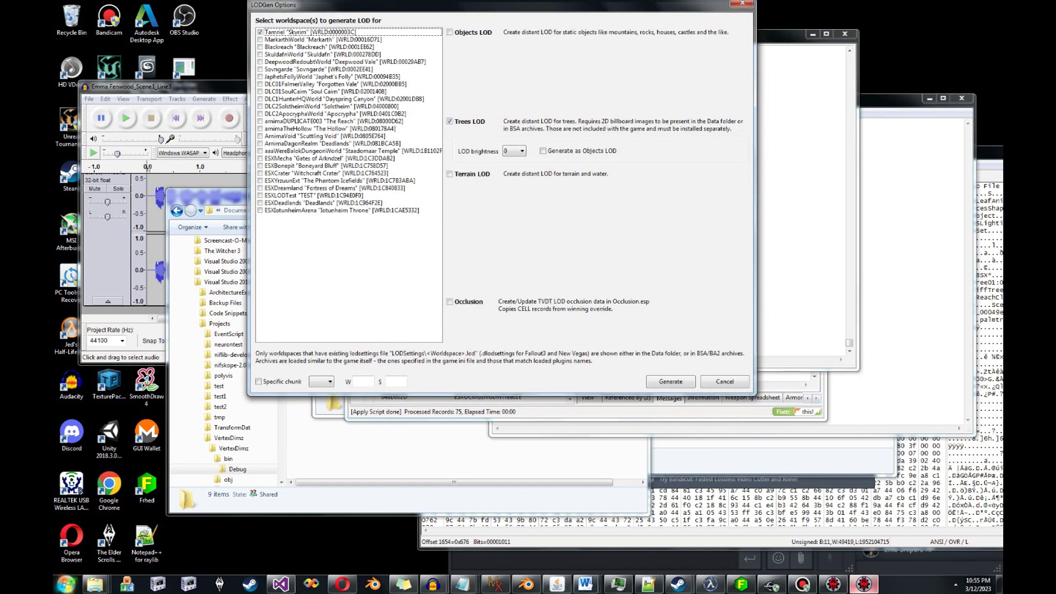
click(833, 584)
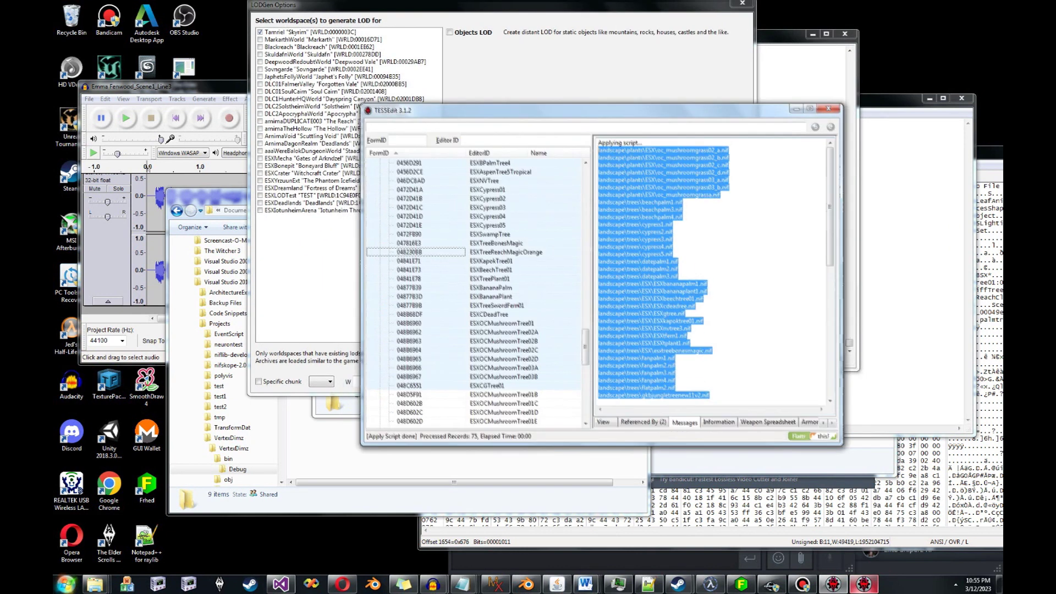
click(864, 585)
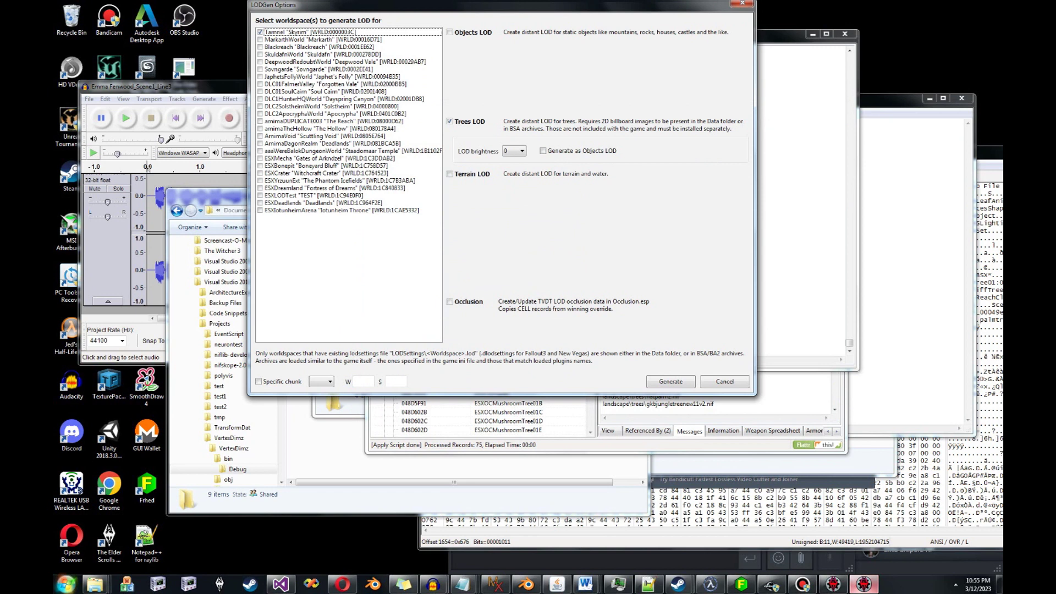
click(260, 32)
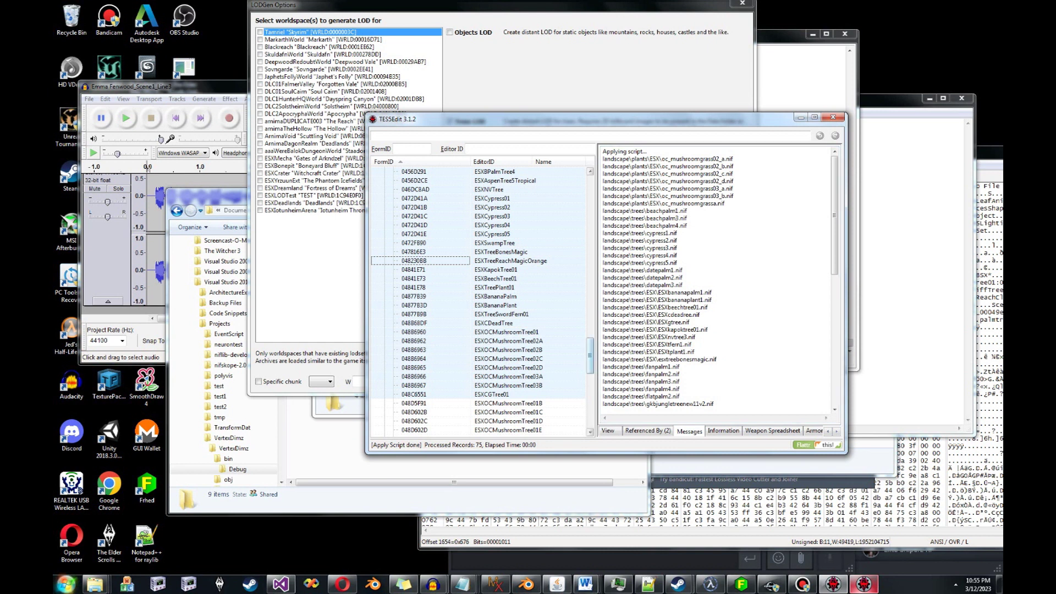
drag(590, 356, 590, 298)
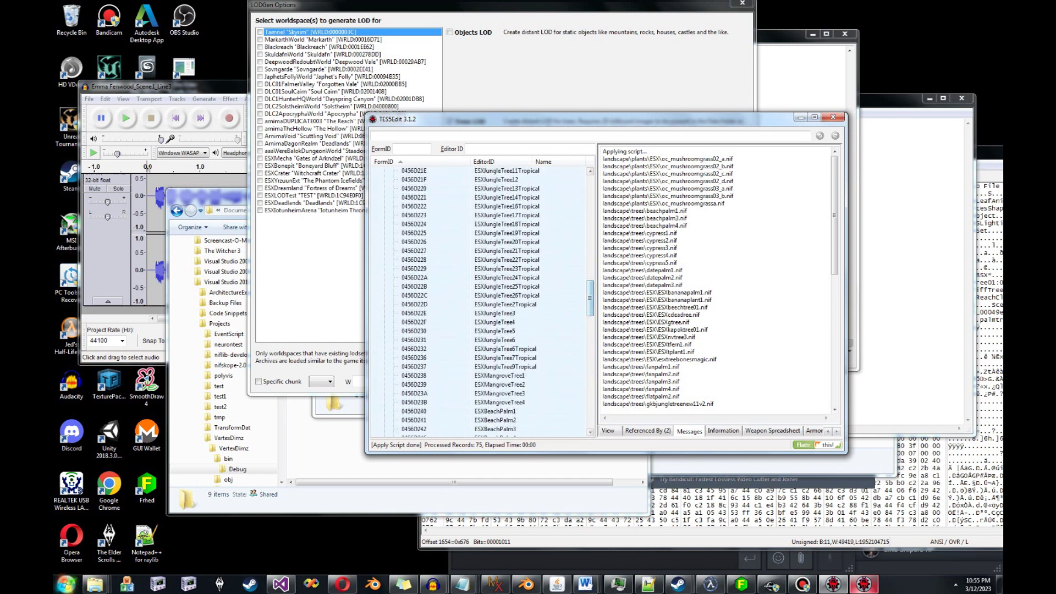
right_click(500, 268)
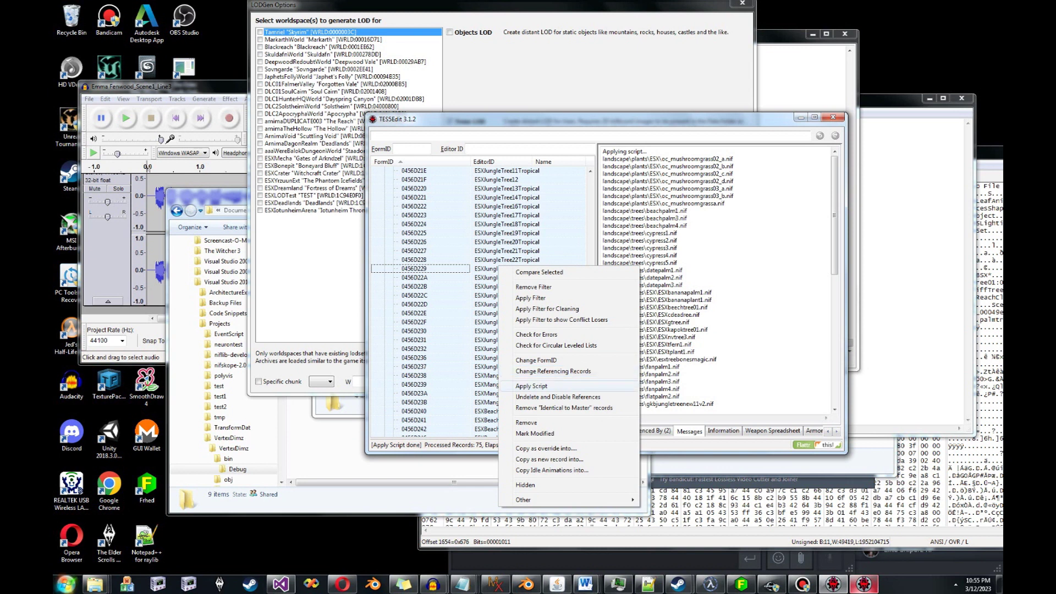
click(532, 386)
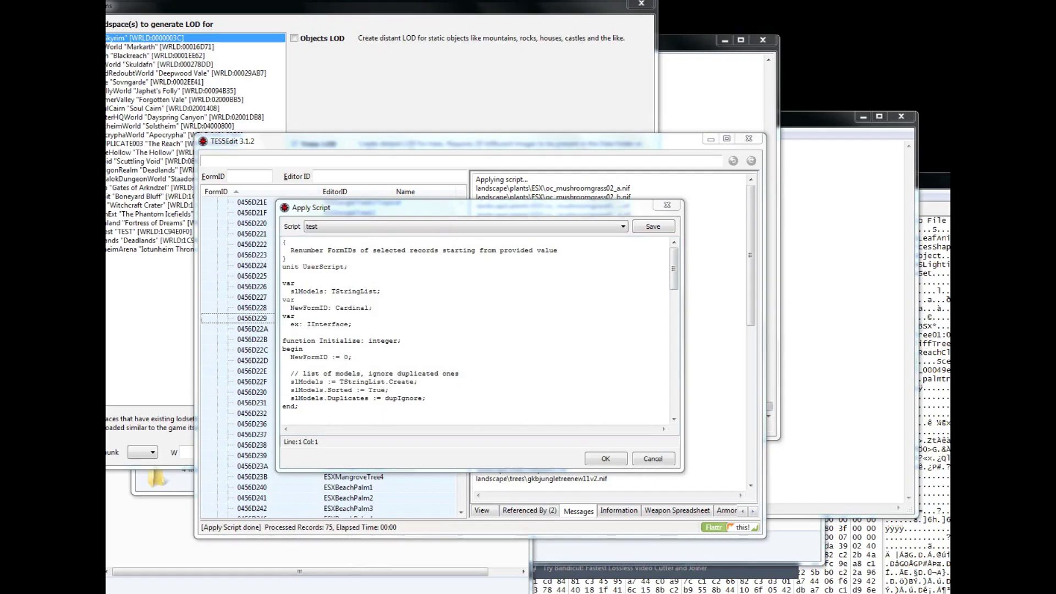
click(594, 191)
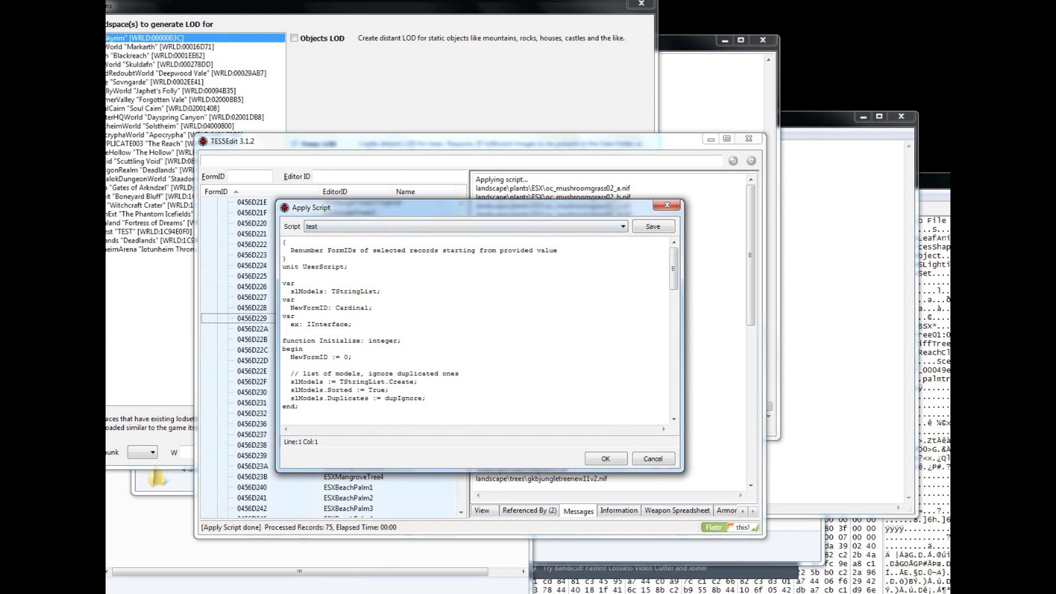
key(Return)
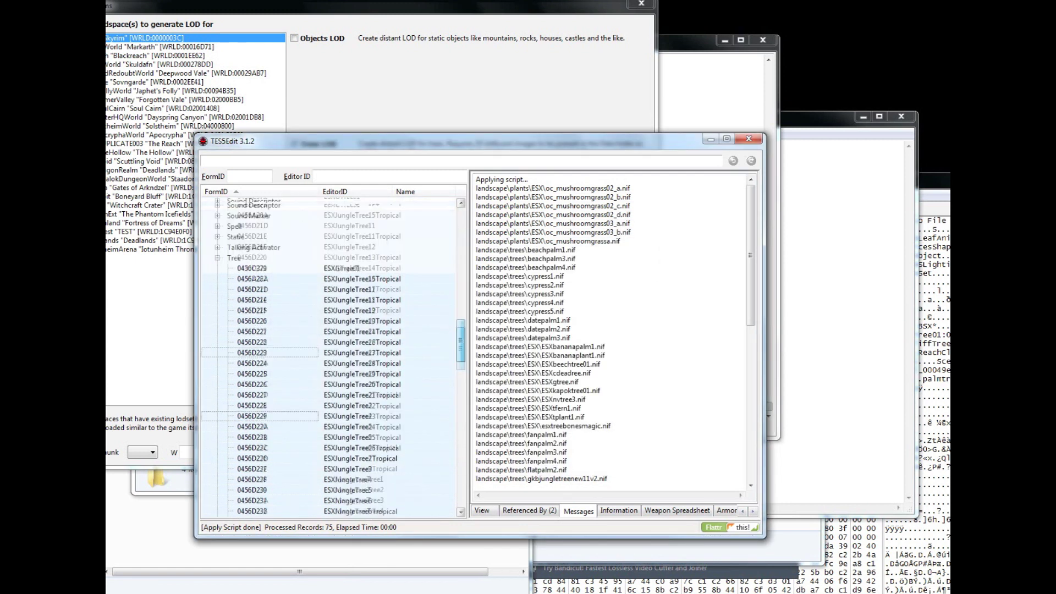
Browse the records in TES5Edit to locate the Tree category under ESX1.esp
click(341, 298)
click(352, 309)
drag(461, 335, 461, 369)
scroll(328, 358, up, 15)
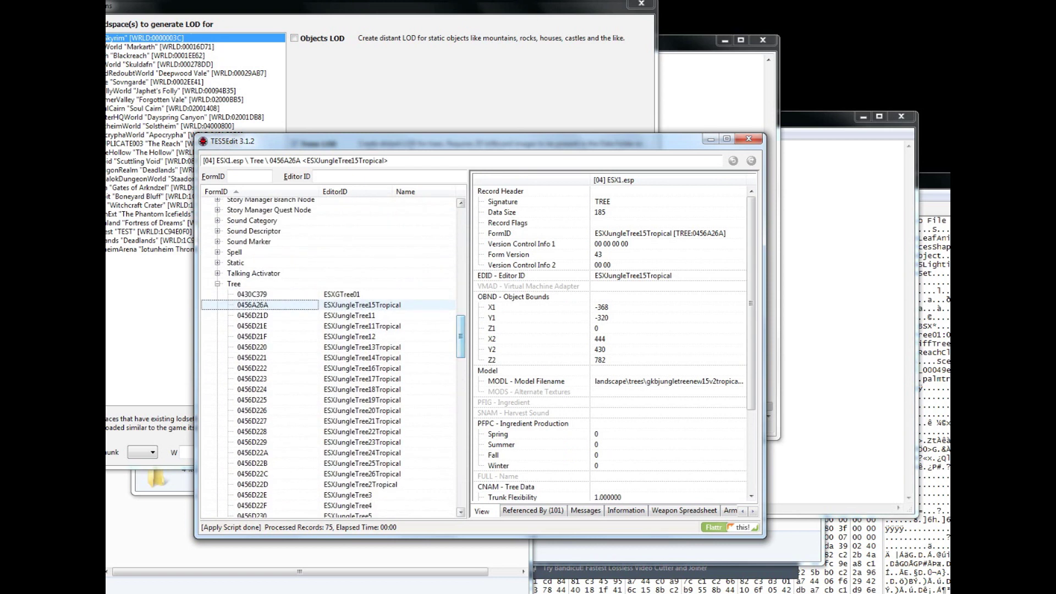
scroll(328, 357, up, 10)
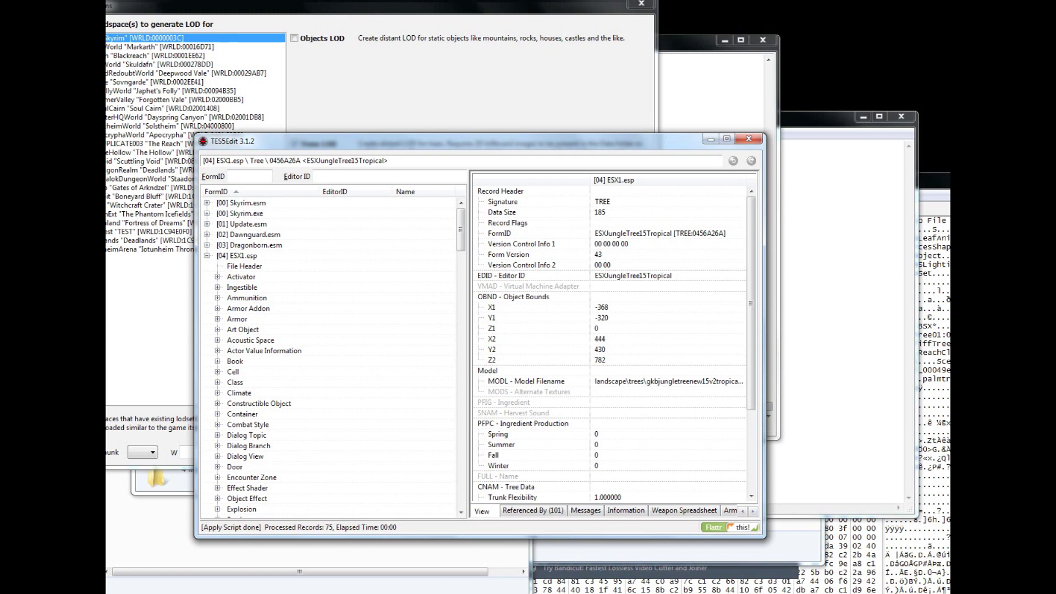
click(243, 256)
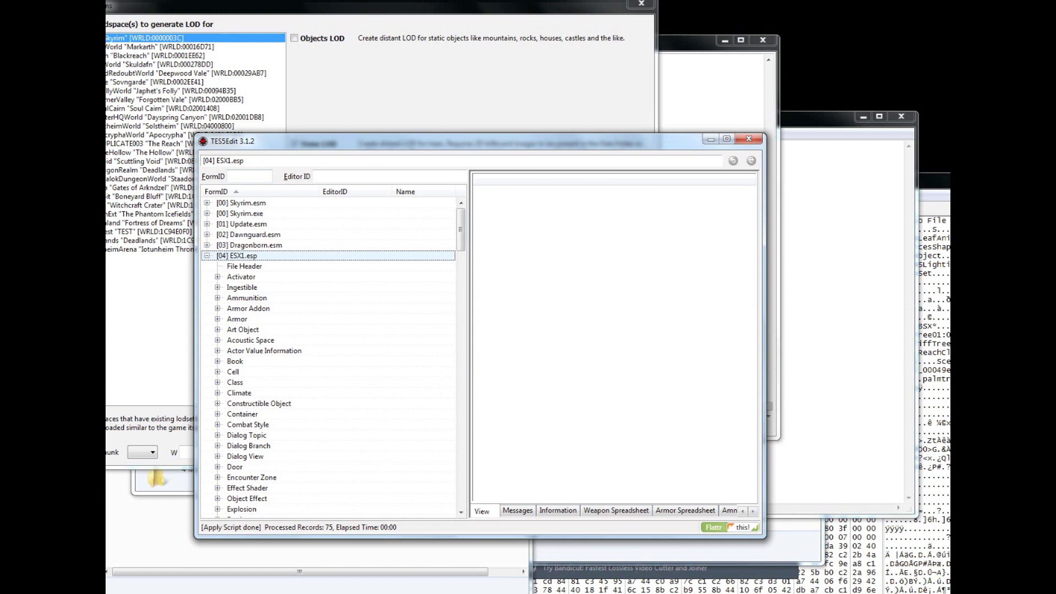
scroll(330, 357, down, 20)
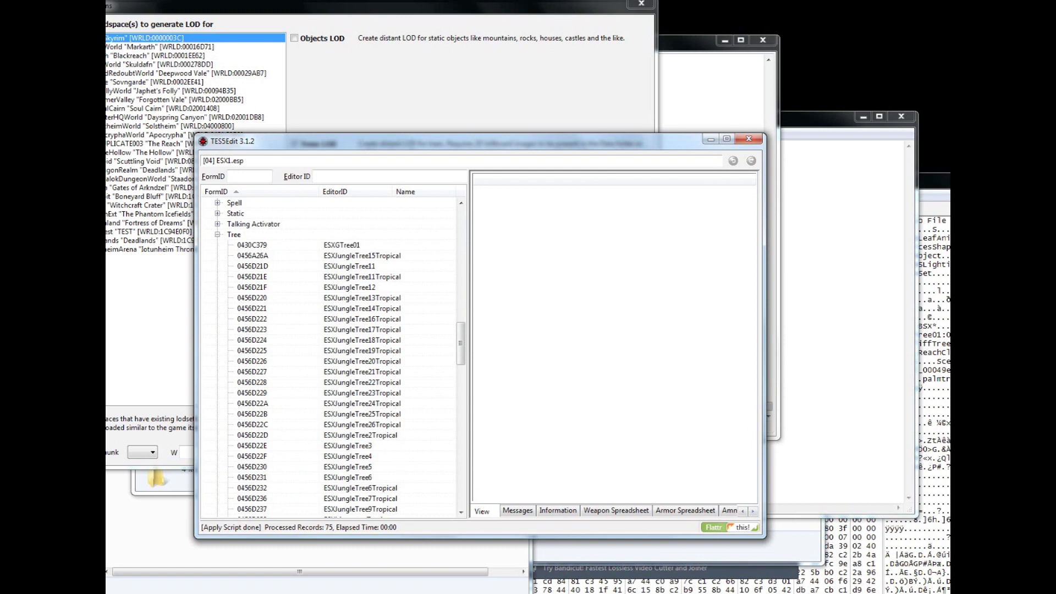
click(234, 235)
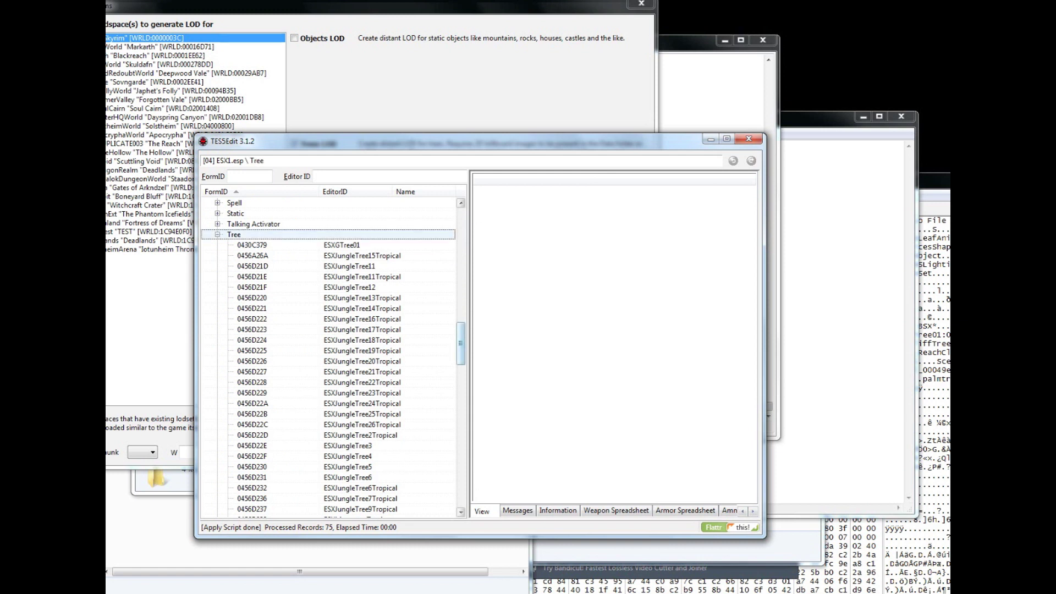
Select the range of tree records from ESXJungleTree15Tropical through ESXCGTree01 in the Tree category of ESX1.esp
click(253, 256)
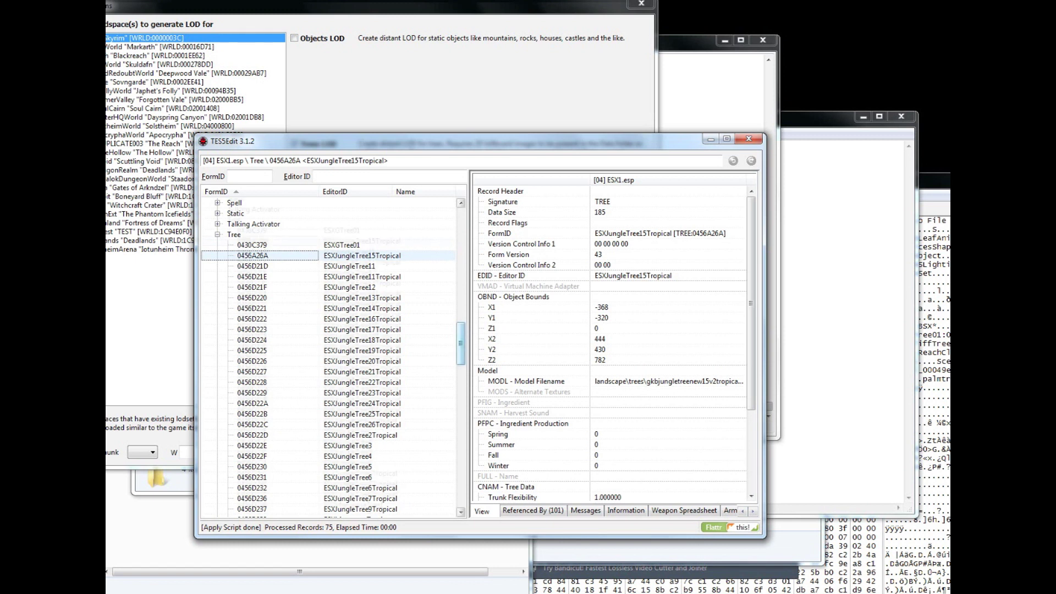
scroll(330, 358, down, 20)
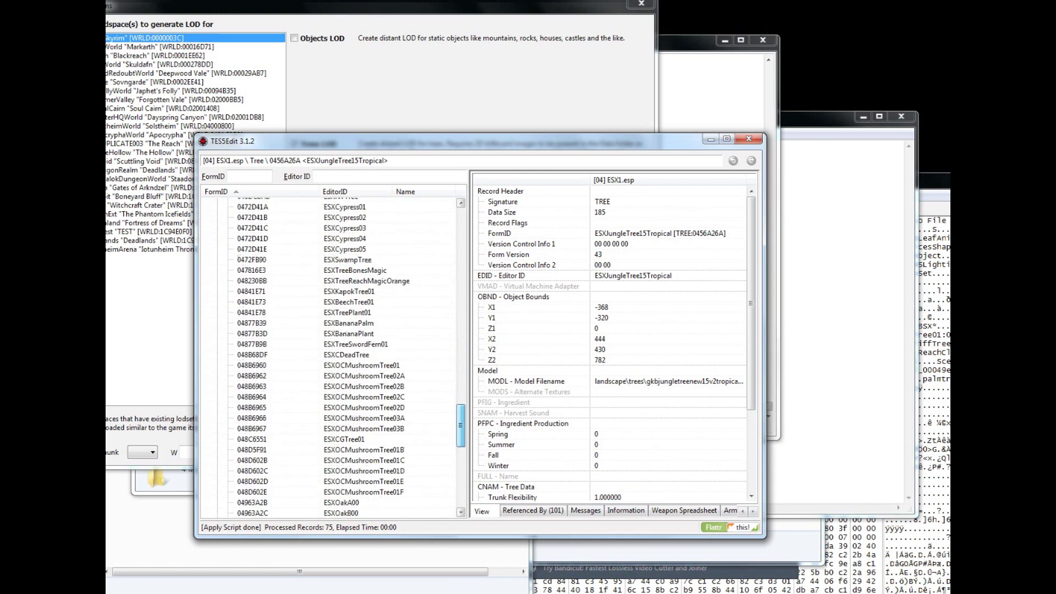
drag(462, 425, 462, 425)
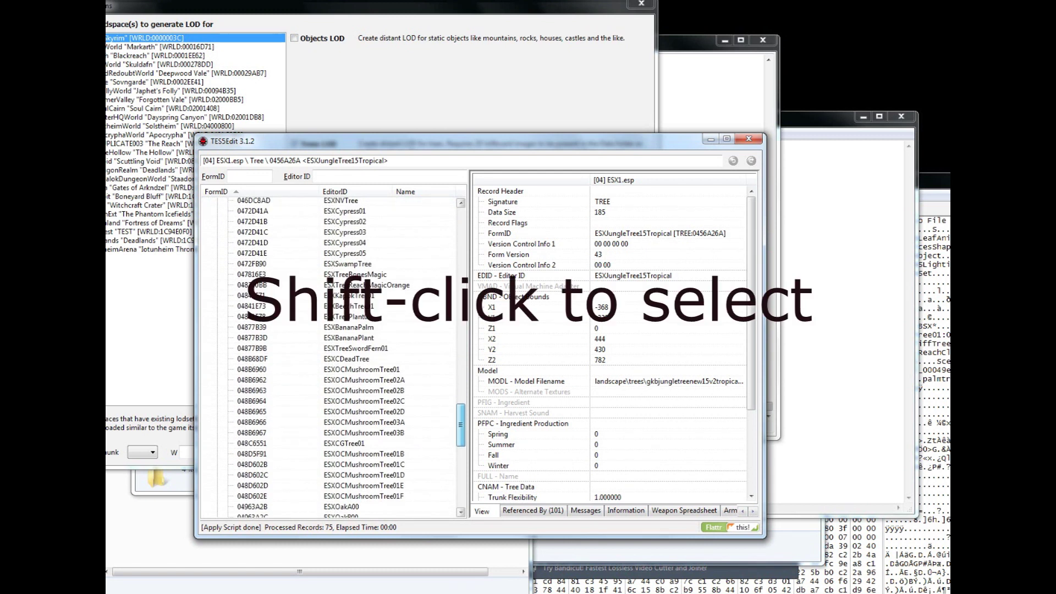
scroll(330, 358, up, 1)
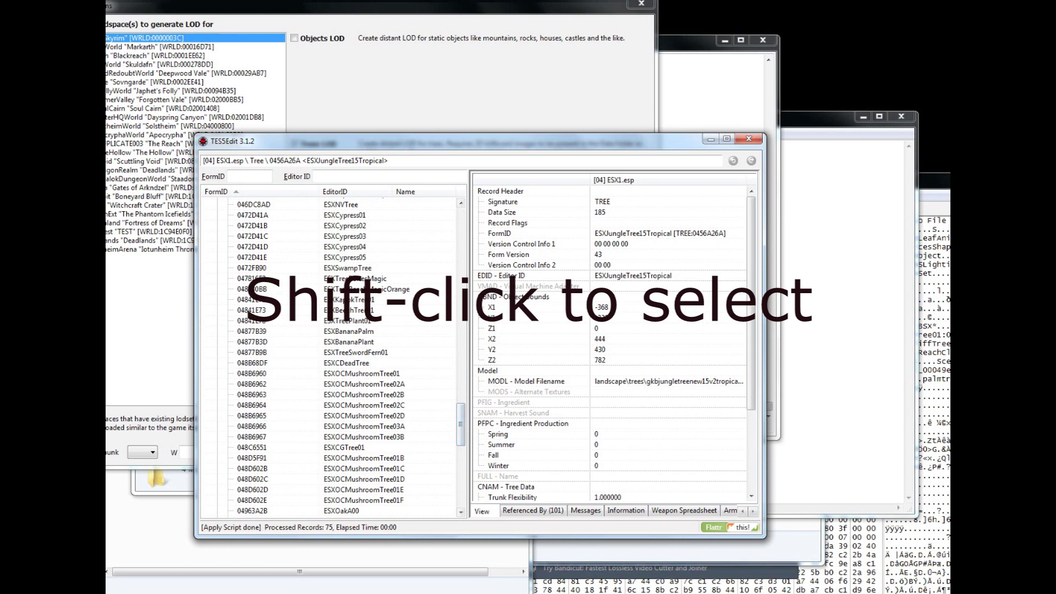
shift+click(252, 447)
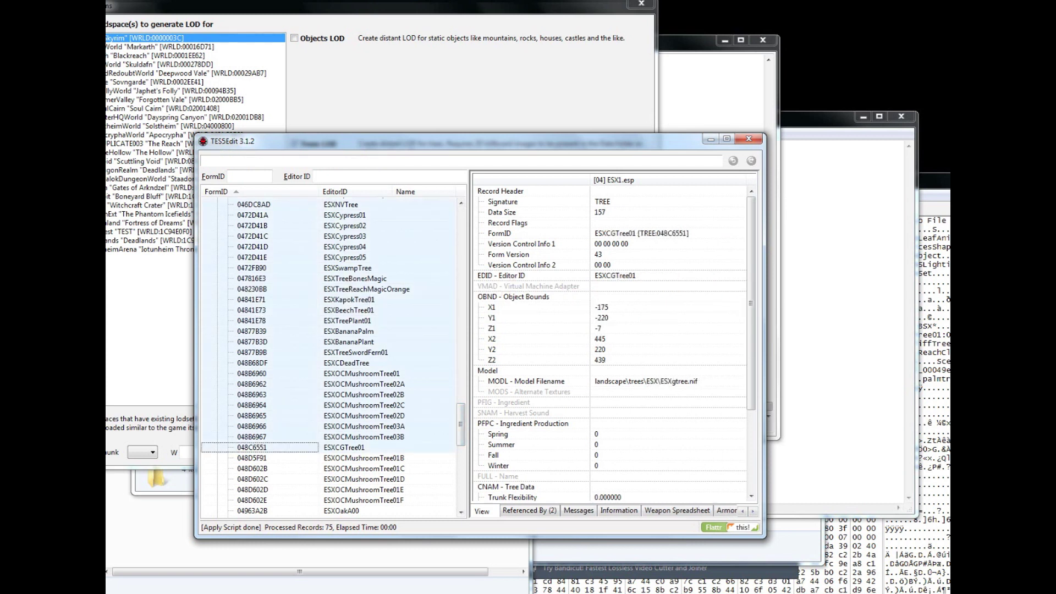
scroll(330, 357, down, 5)
scroll(330, 358, up, 4)
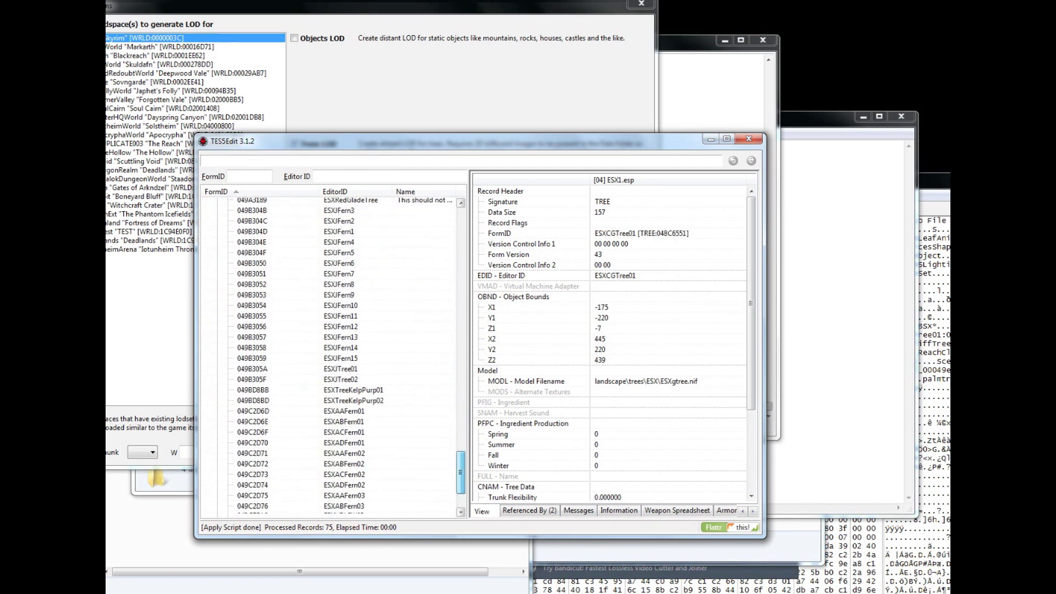
Open Apply Script for the selected tree records with the new script template, and dismiss the save dialog without saving
right_click(346, 260)
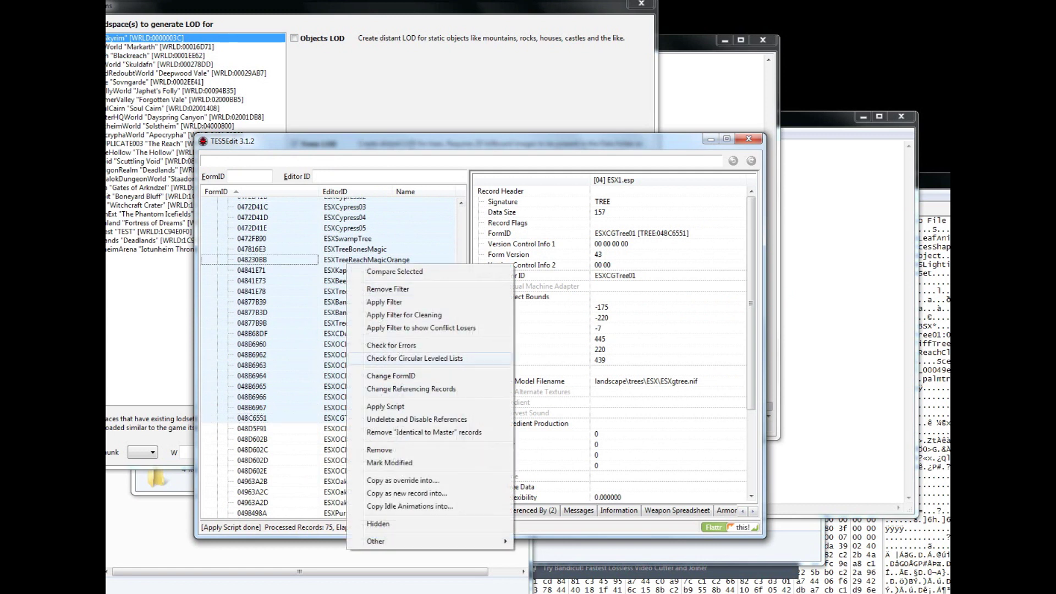
click(386, 407)
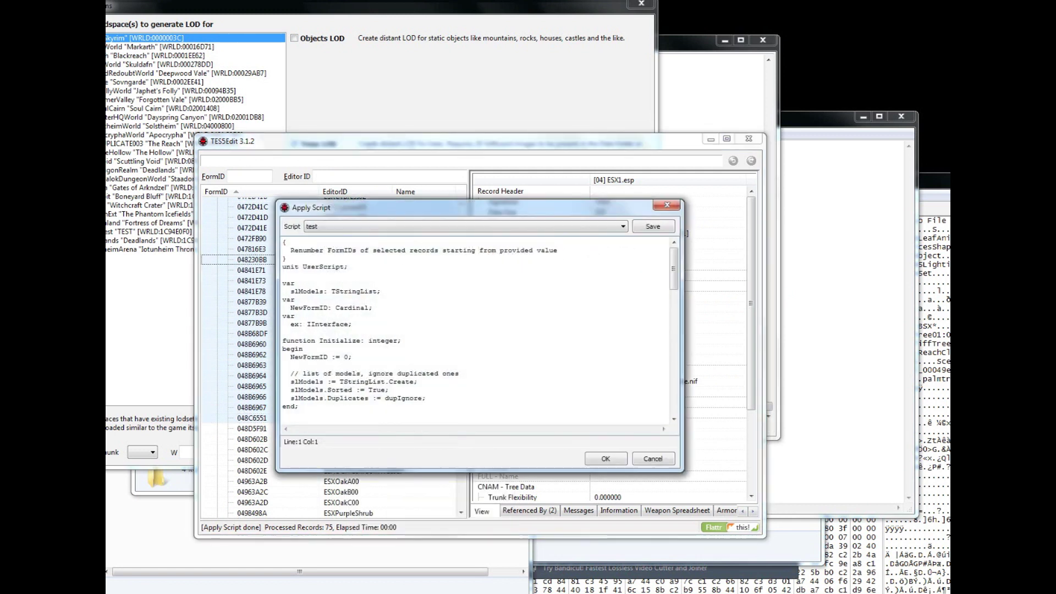
click(465, 226)
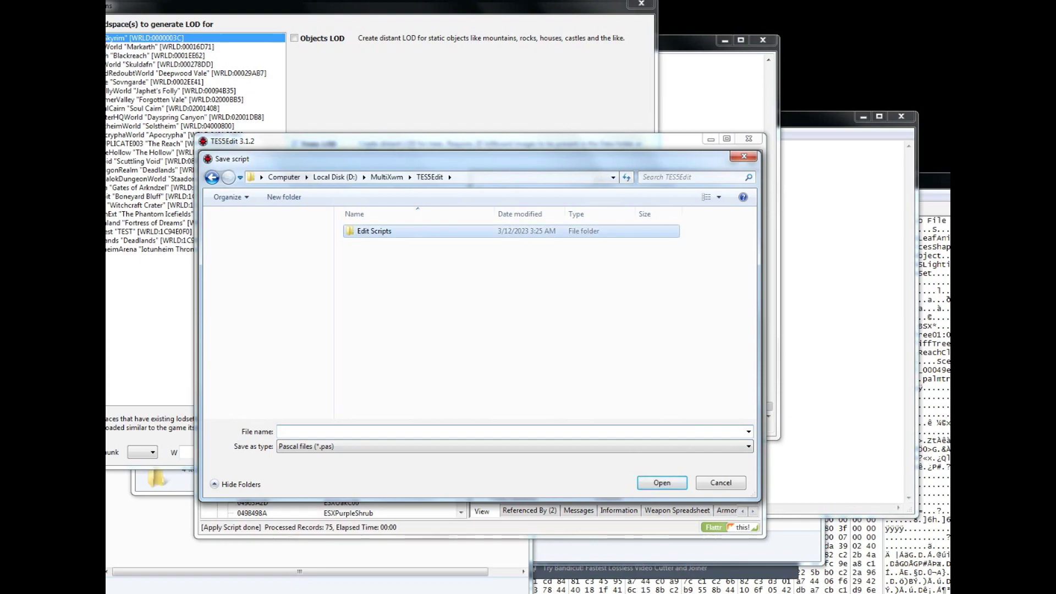
key(Escape)
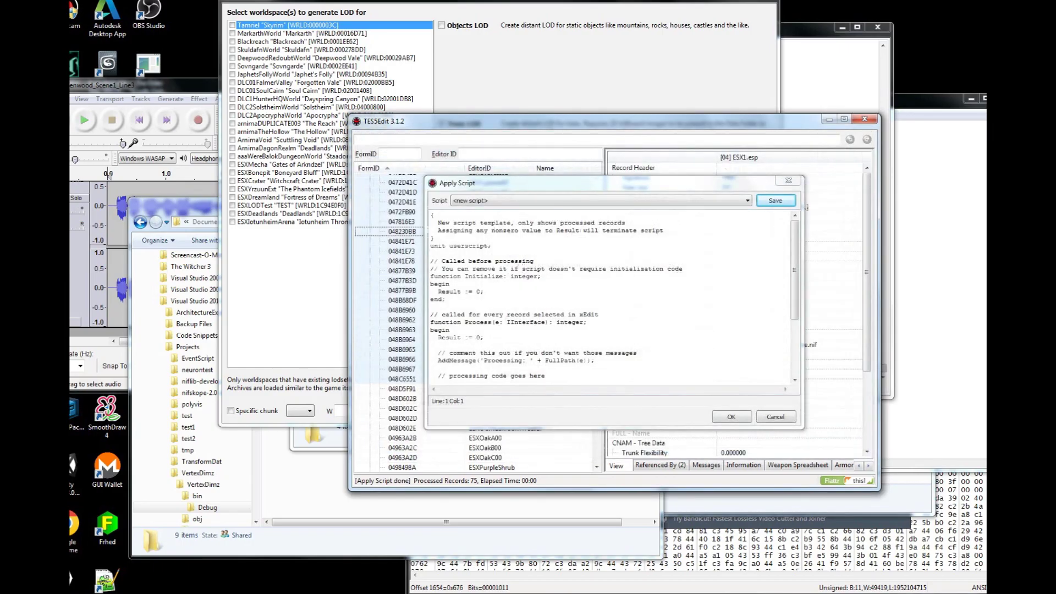
Choose the script named test and run it on the selected tree records
key(alt+Down)
drag(747, 227, 748, 325)
key(Up)
key(Up)
key(Up)
key(Up)
key(Up)
key(Return)
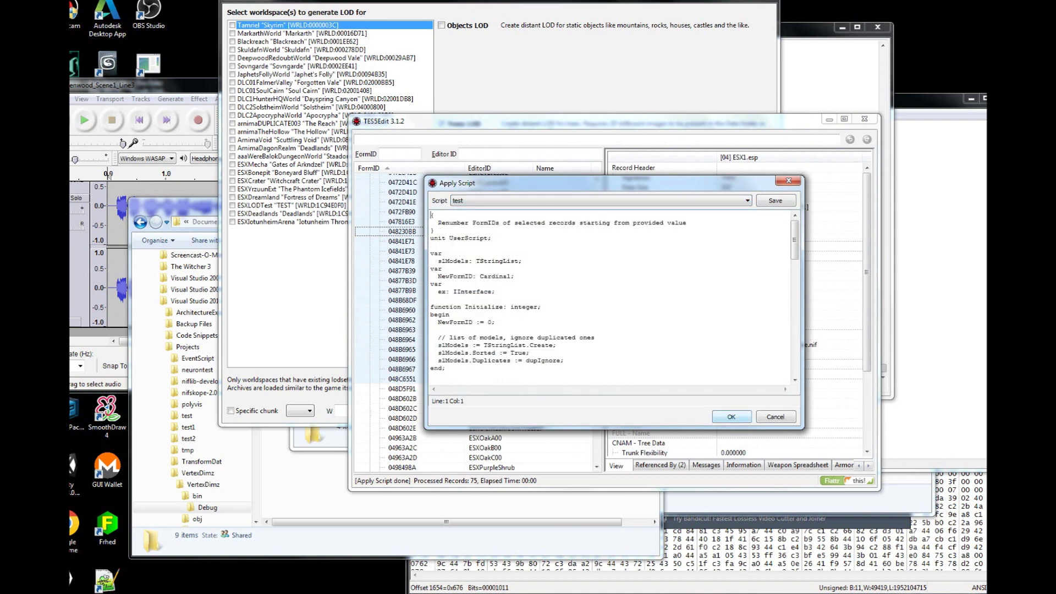
key(Return)
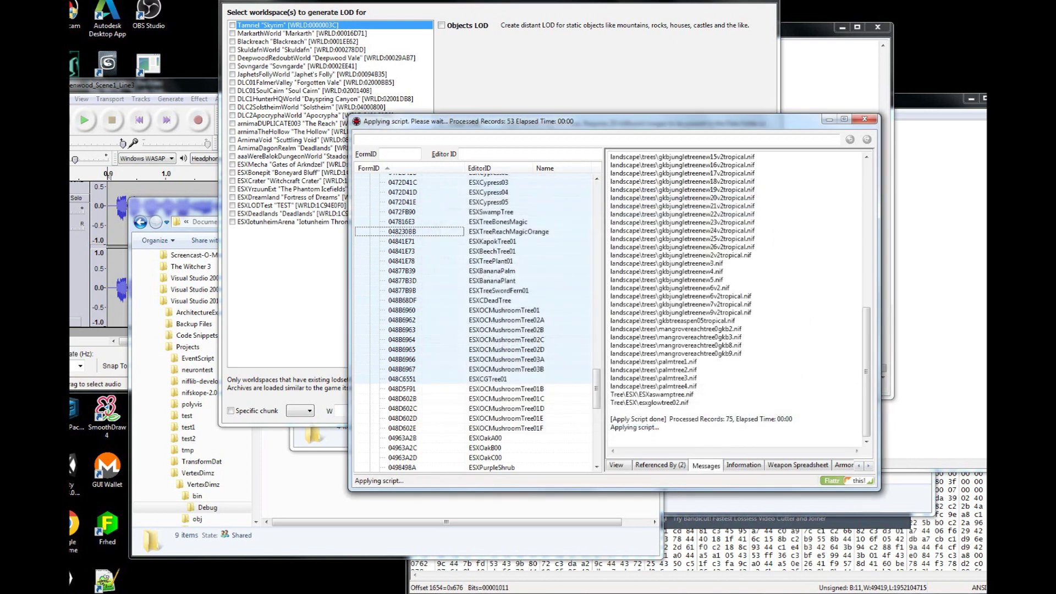
Copy the list of tree model paths from the script messages and paste it into ids.txt in Notepad
key(ctrl+a)
scroll(737, 297, up, 20)
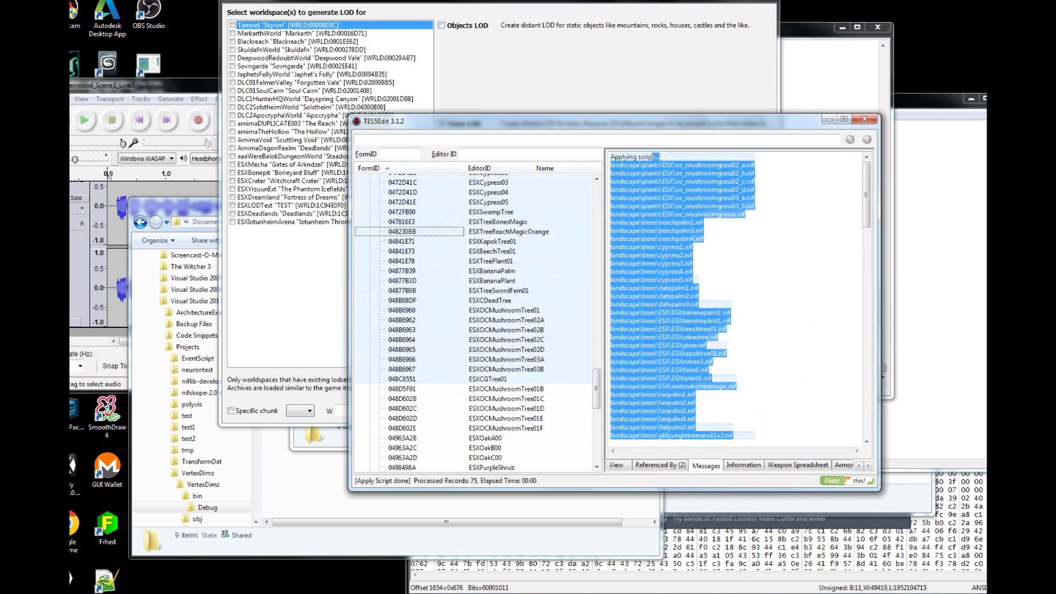
key(shift+Down)
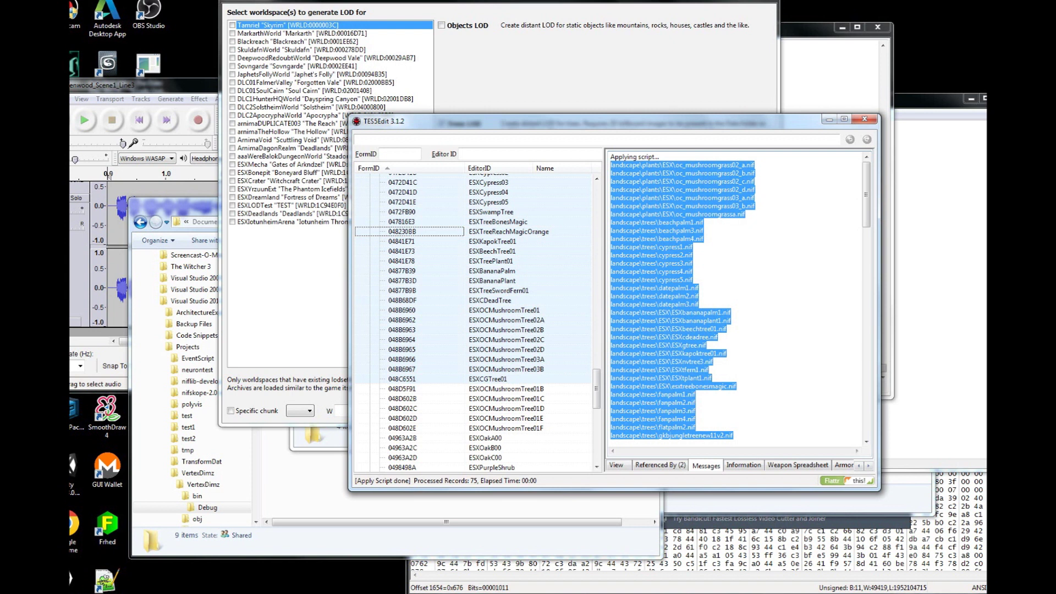
key(ctrl+c)
key(alt+Tab)
key(ctrl+v)
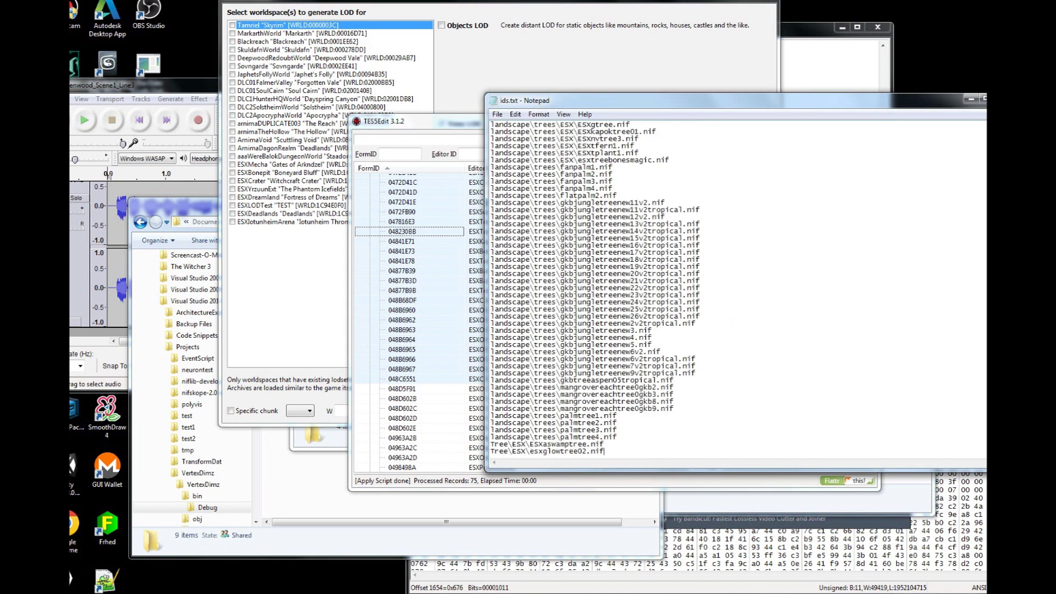
Add a line break after the model paths in ids.txt, and tick the ESXLODTest worldspace in the LODGen options
key(Return)
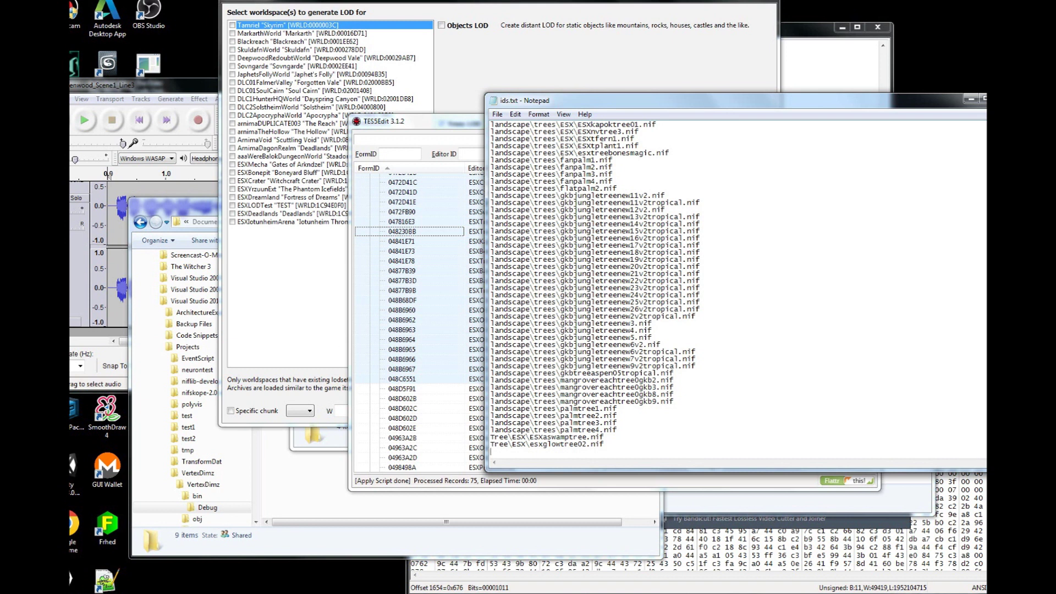
key(alt+Tab)
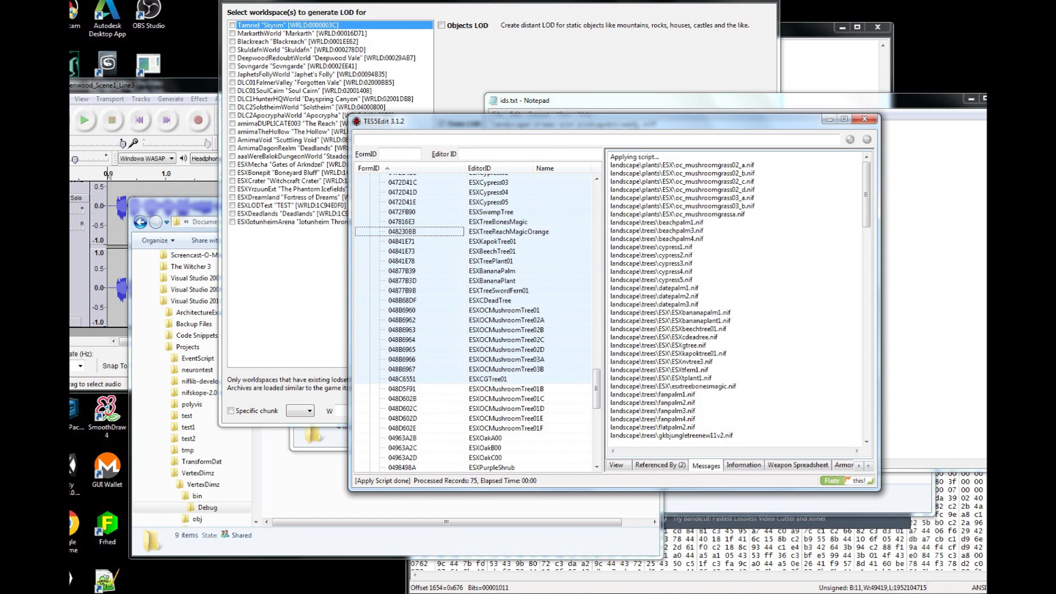
key(alt+Tab)
drag(499, 1, 472, 9)
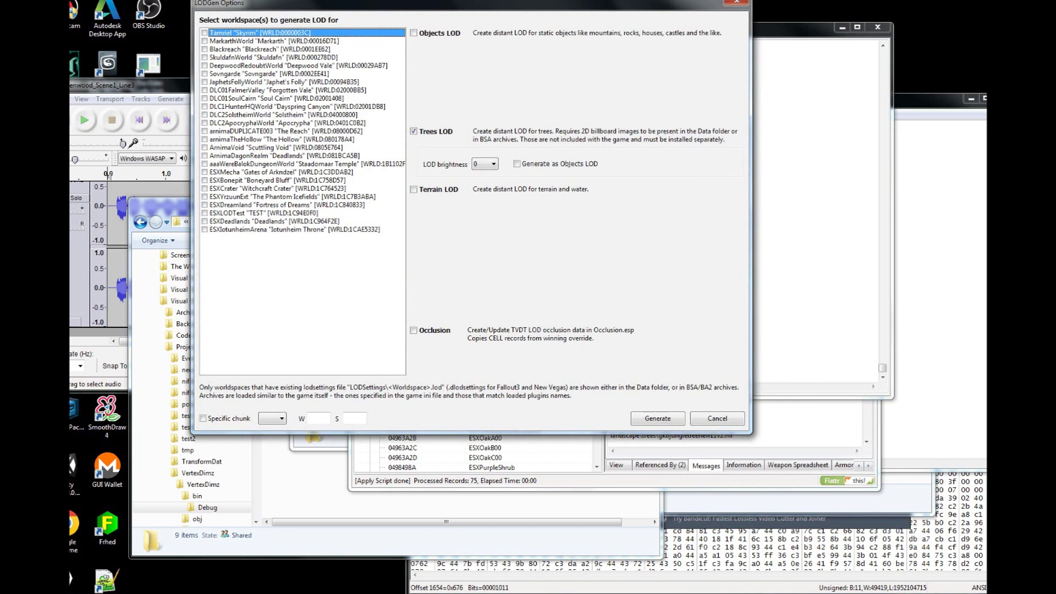
click(205, 213)
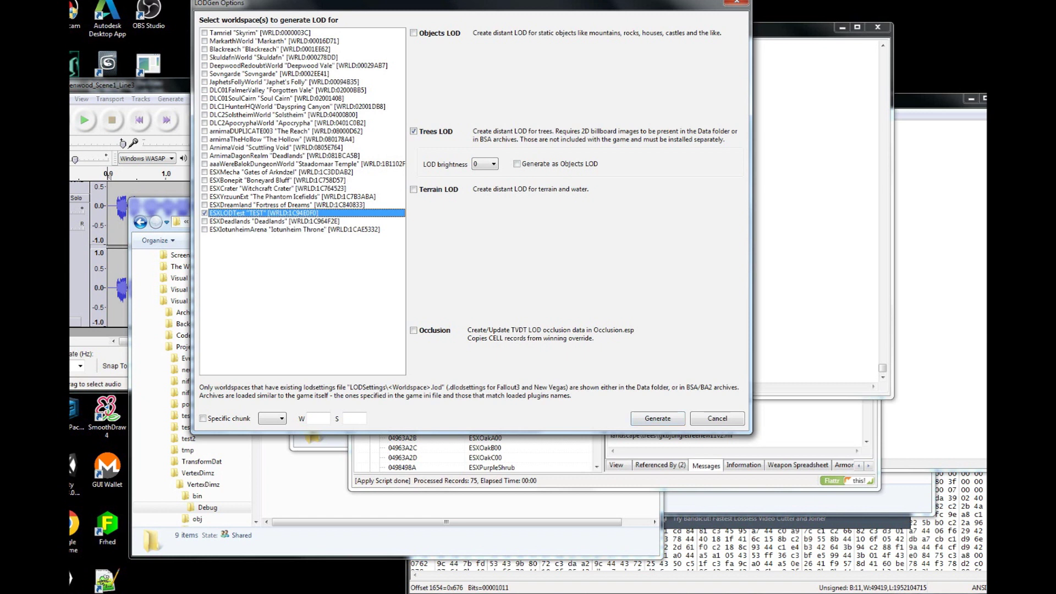
Check the contents of the ESX1.esp folder under Textures\Terrain\LODGen, and return to the LODGen options
click(110, 593)
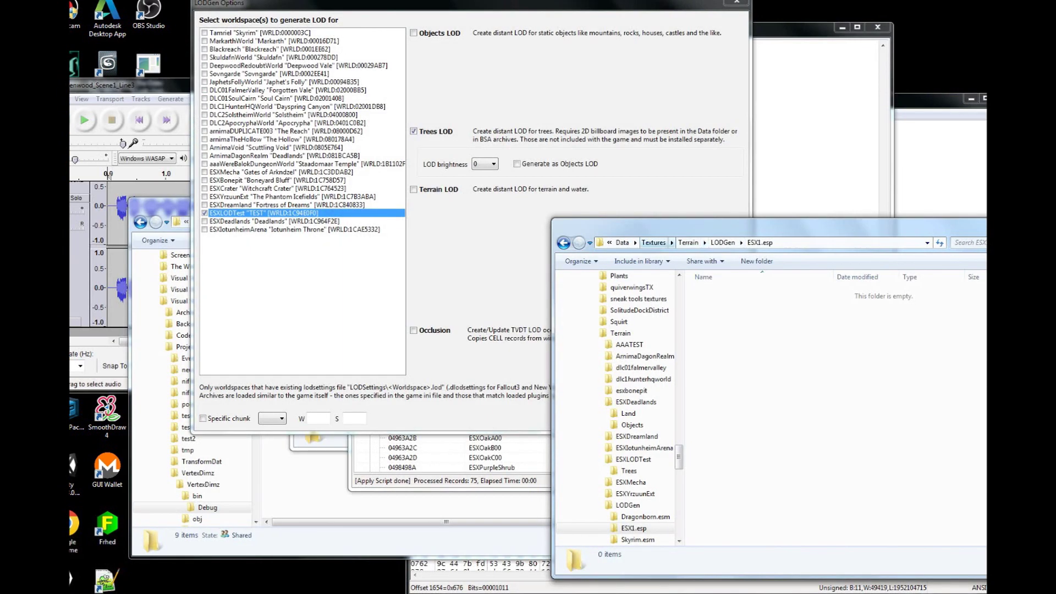
click(723, 243)
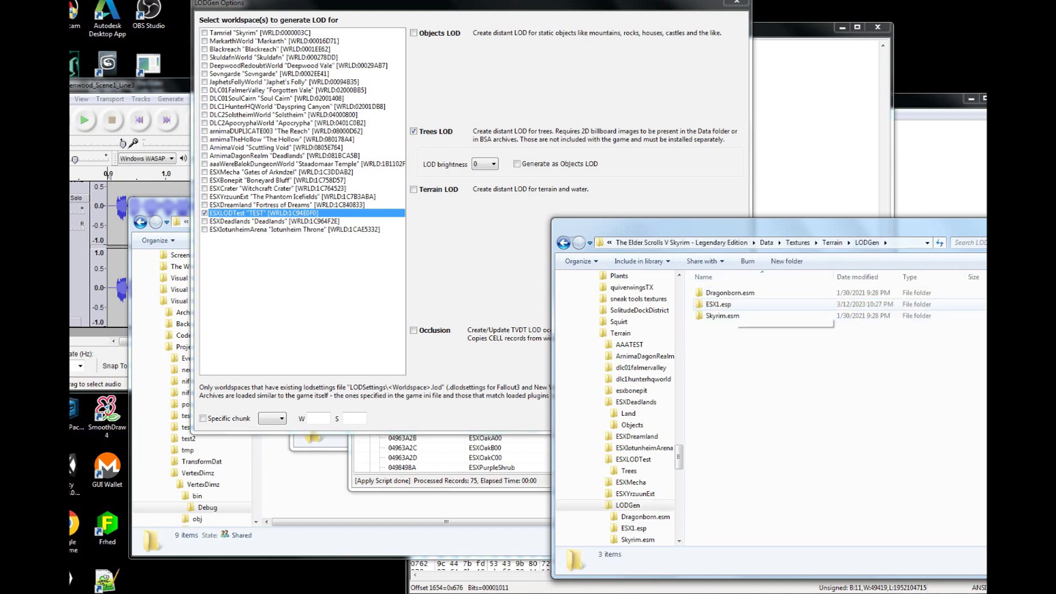
double_click(734, 305)
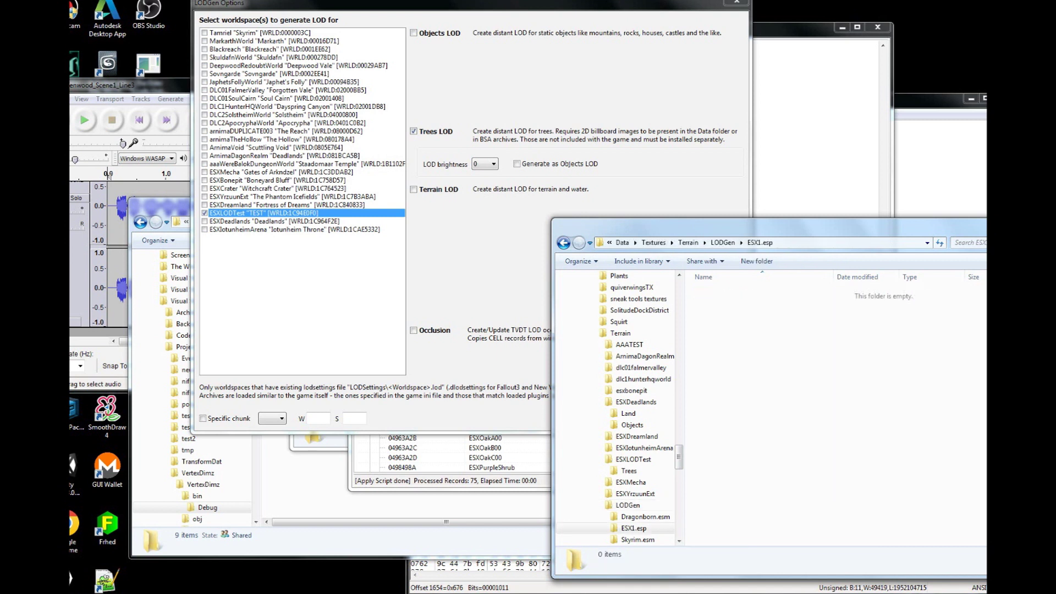
drag(770, 228, 727, 227)
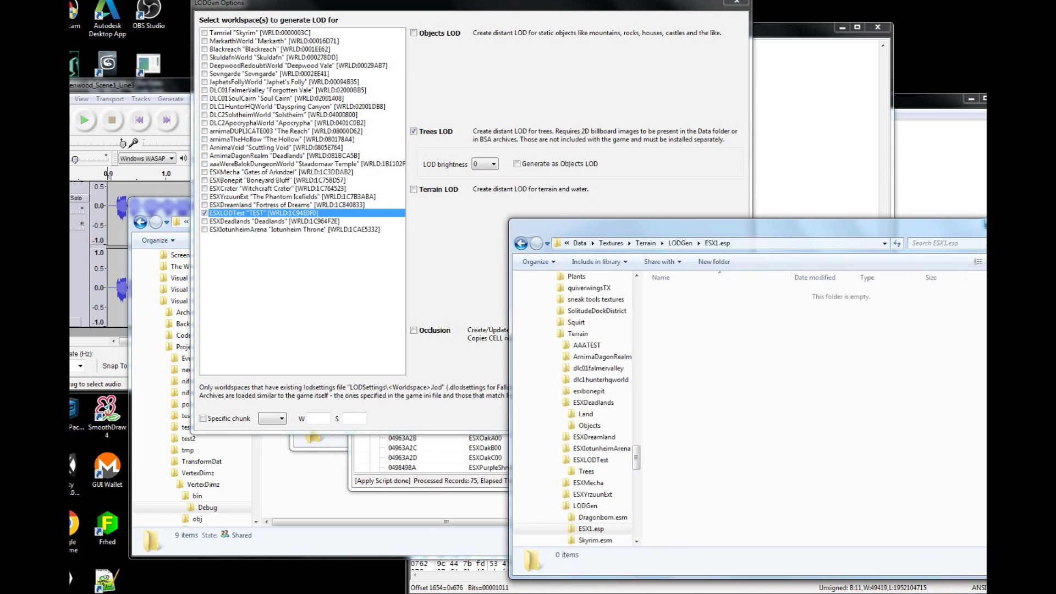
click(992, 224)
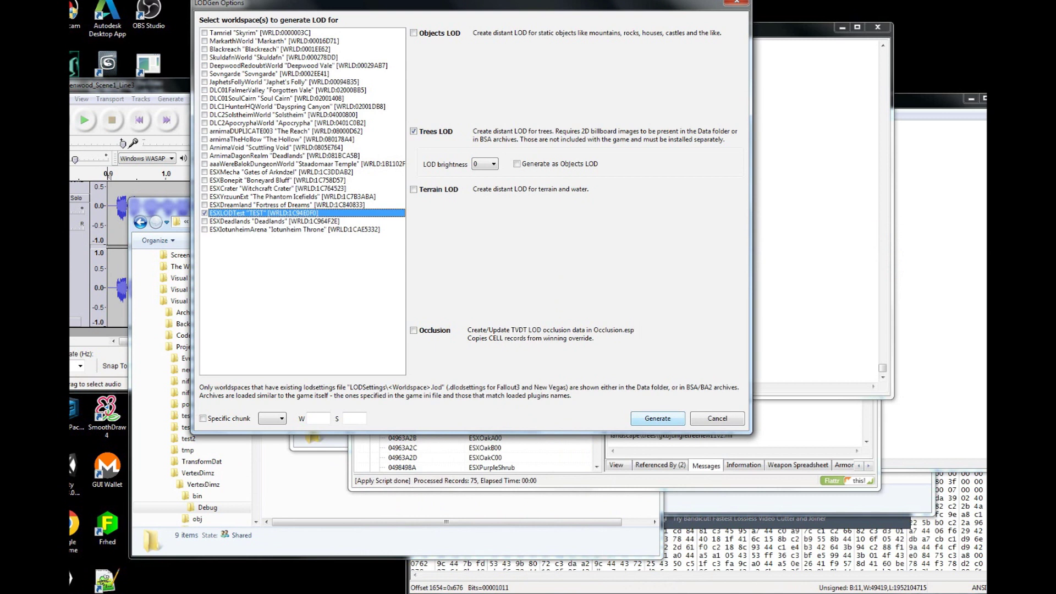
Generate the tree LOD for ESXLODTest and examine the notes about missing billboards in the log
key(Return)
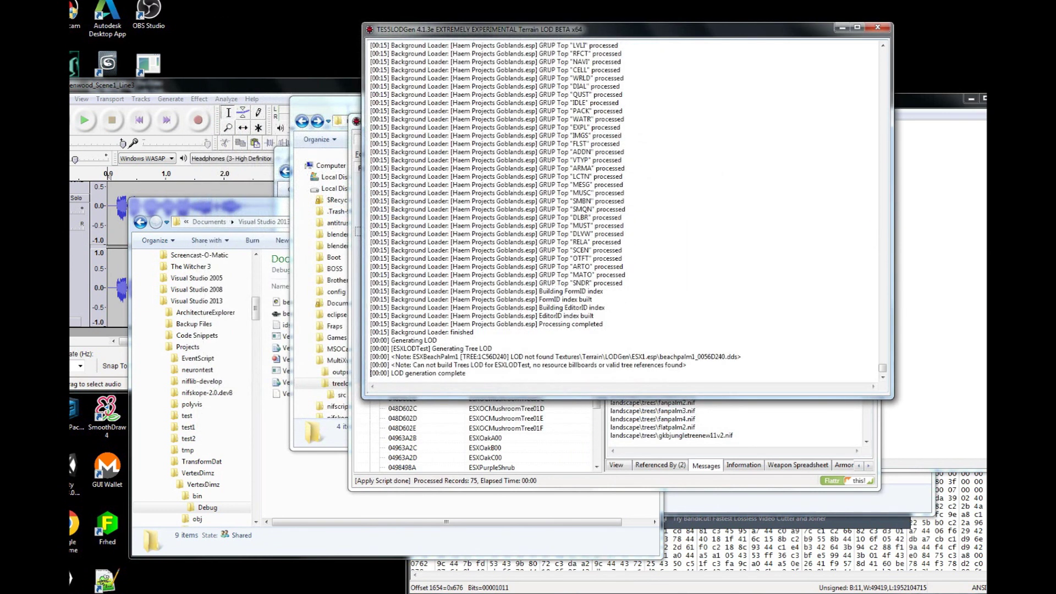
drag(370, 357, 742, 357)
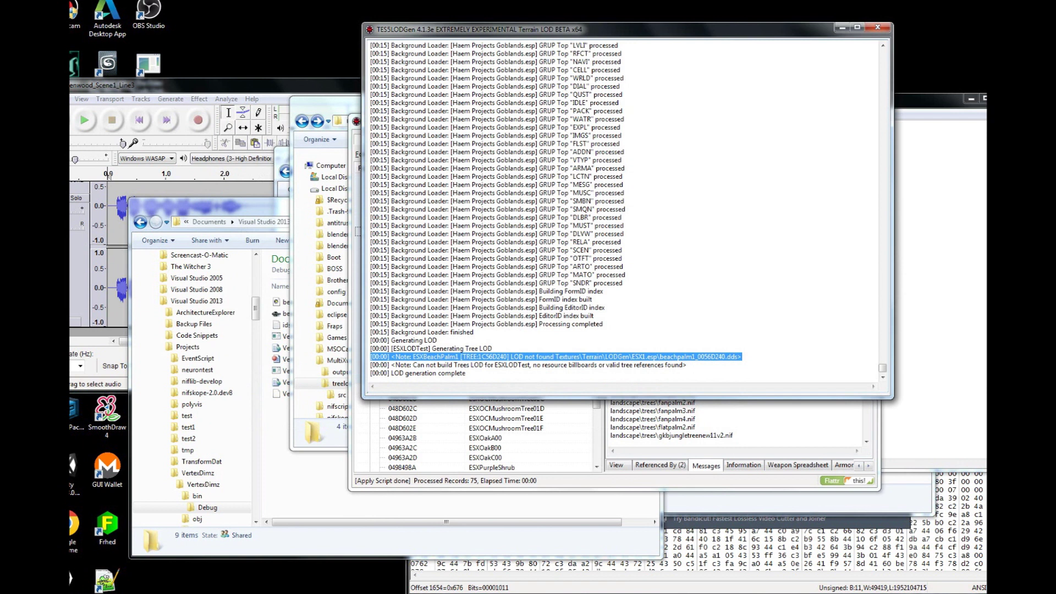
click(469, 366)
drag(371, 357, 465, 373)
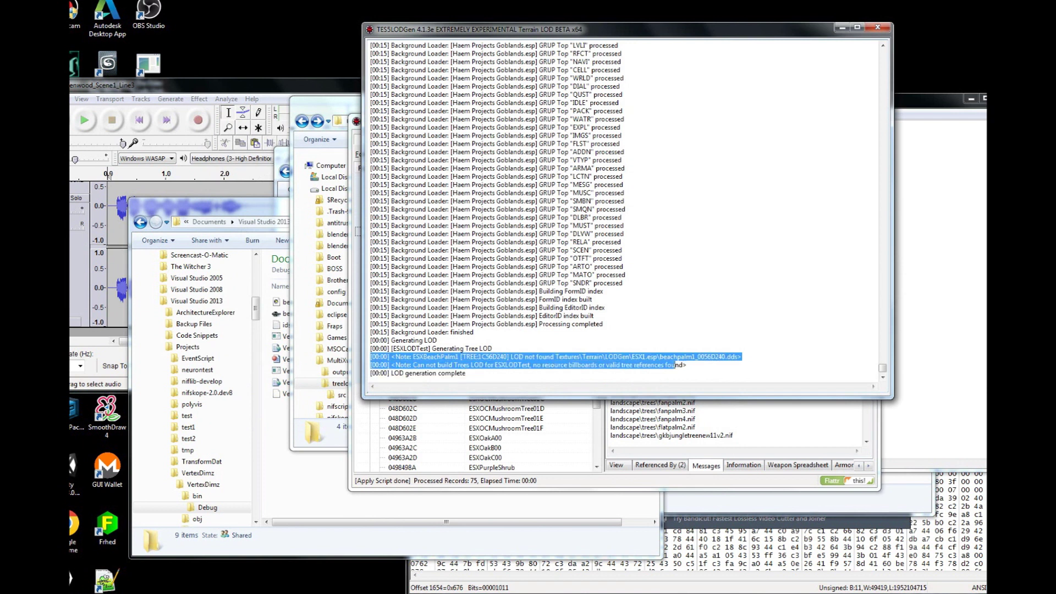
drag(676, 364, 742, 357)
click(511, 358)
click(493, 349)
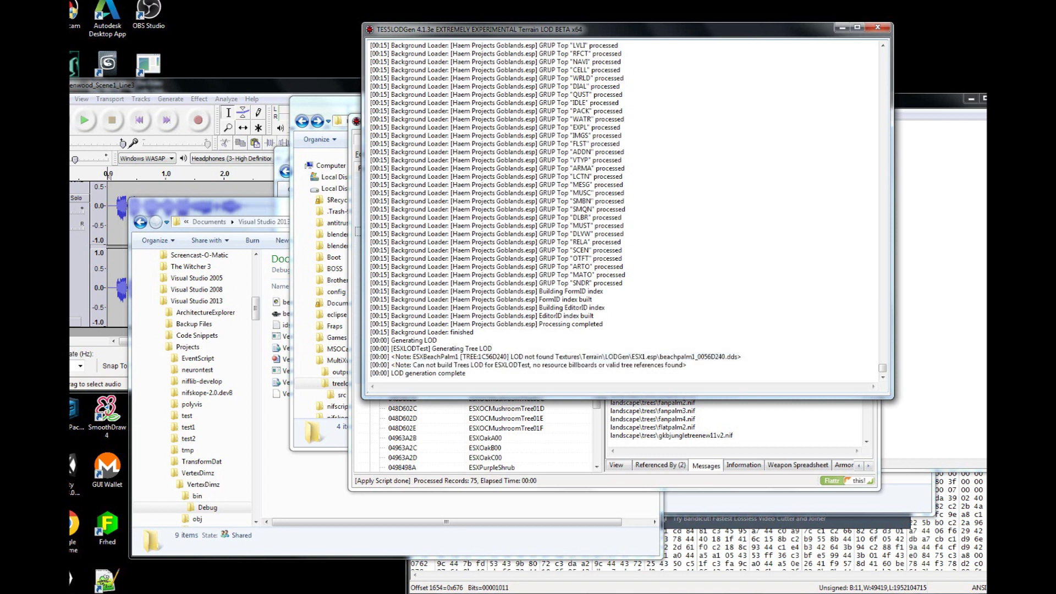
Copy the log note about the missing ESXBeachPalm1 LOD texture to the end of ids.txt in Notepad
drag(371, 357, 741, 358)
click(930, 401)
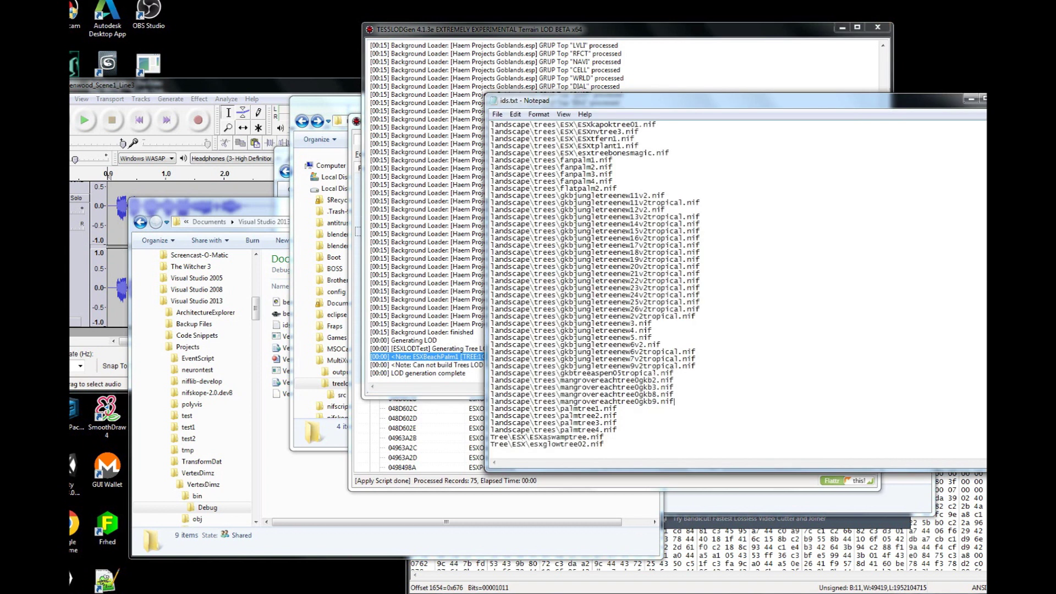
key(ctrl+v)
key(Return)
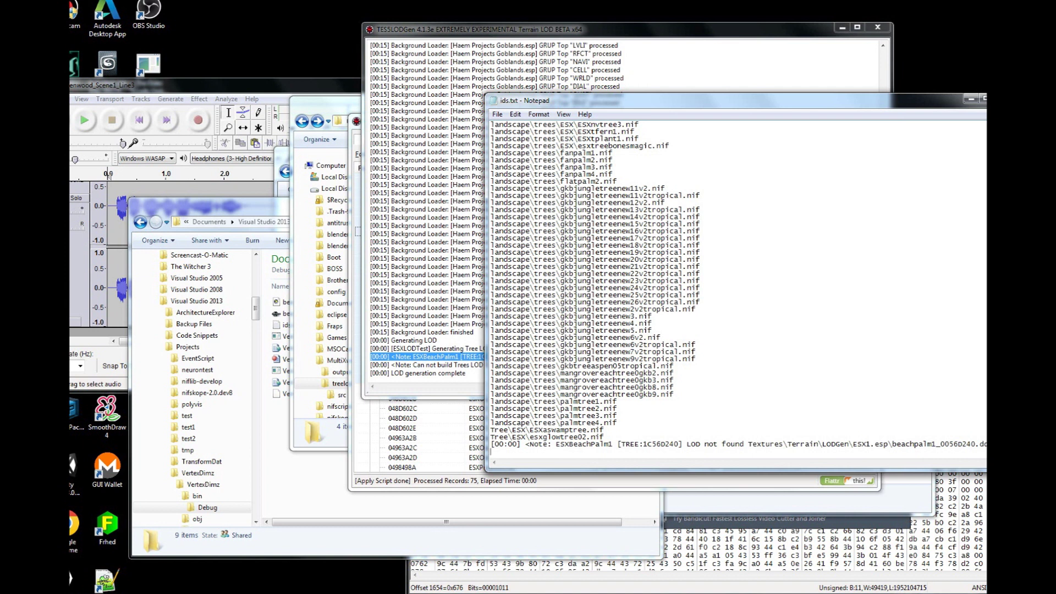
Launch VertexDimz.exe from its Debug folder and place its window clear of the other windows
mouse_move(187, 593)
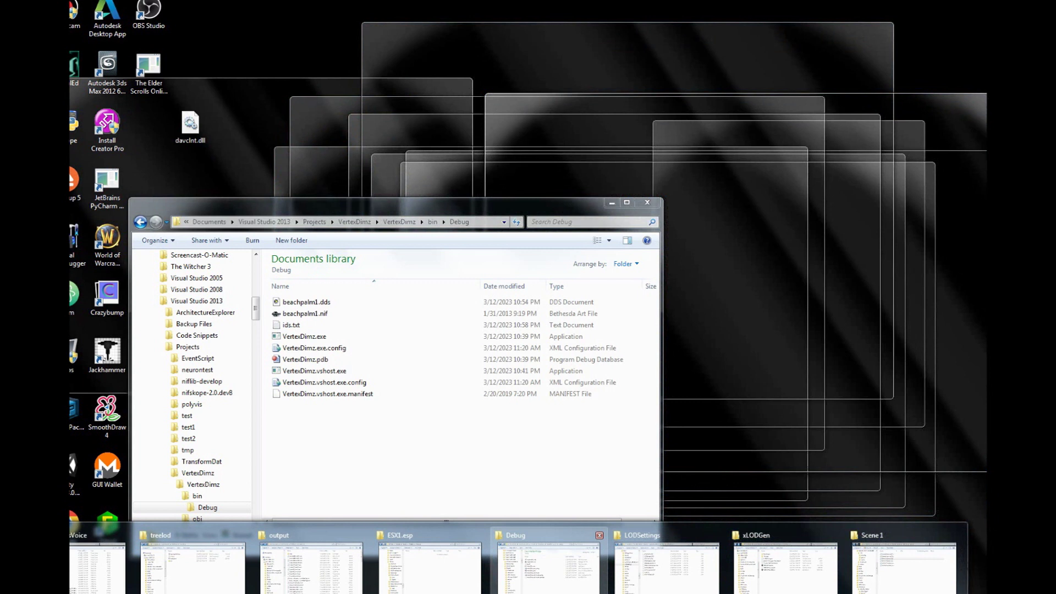
click(548, 561)
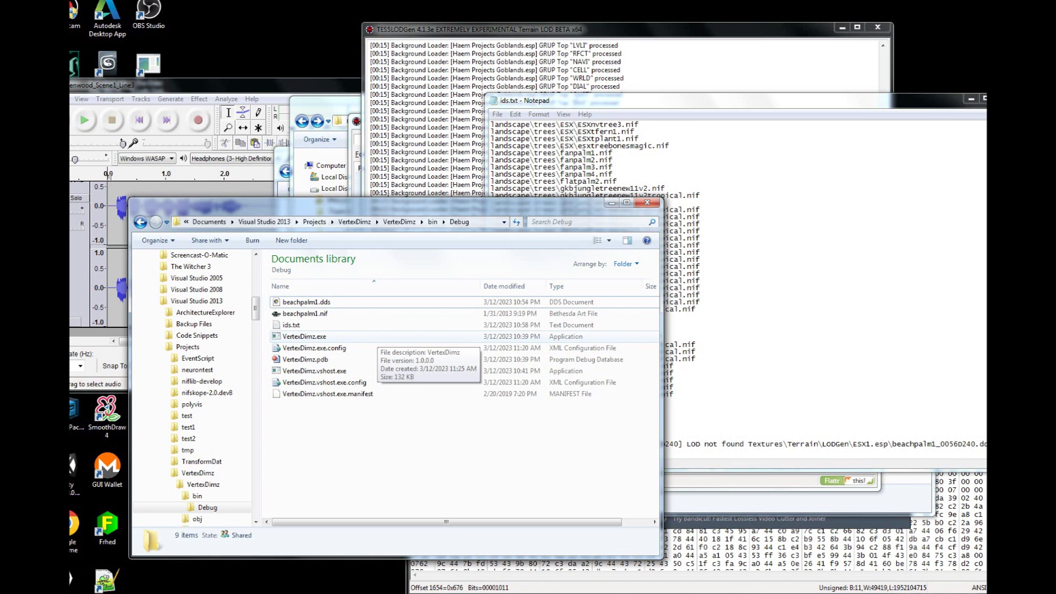
double_click(377, 337)
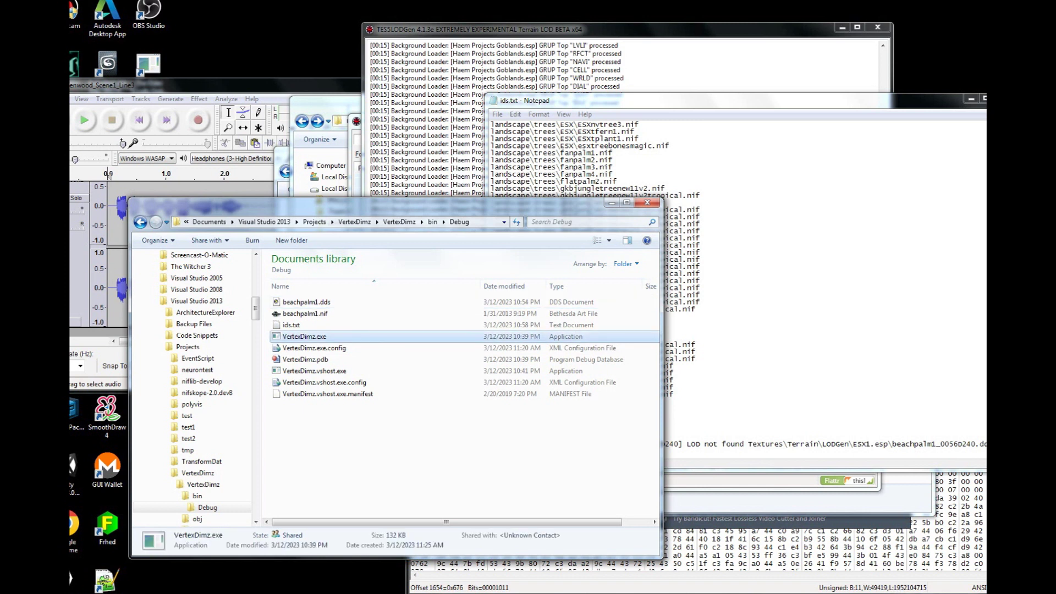
drag(242, 107, 233, 56)
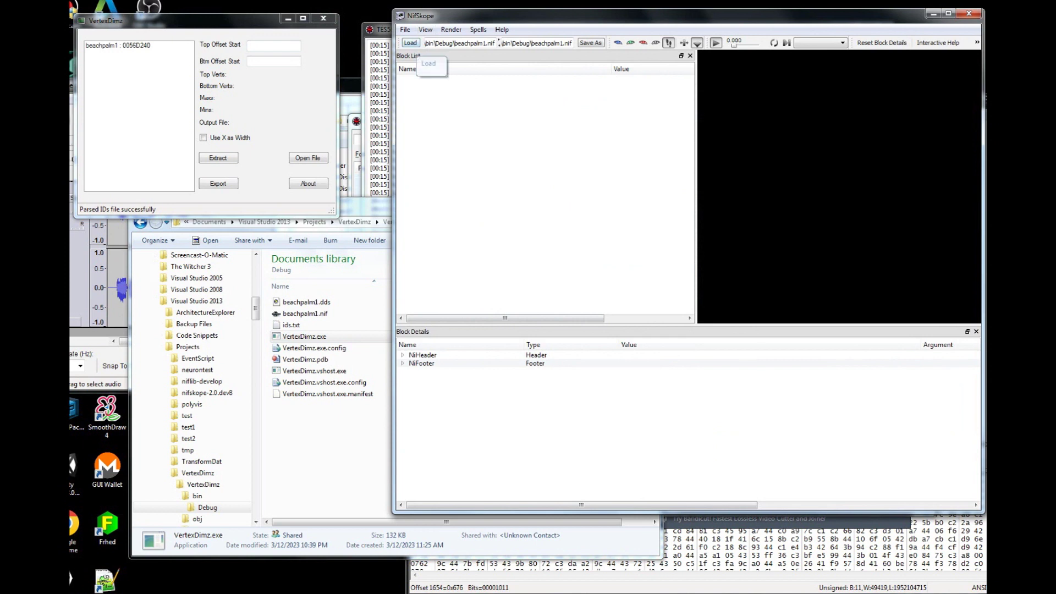
Load beachpalm1.nif from the Debug folder in NifSkope and bring the whole palm tree into view
click(411, 43)
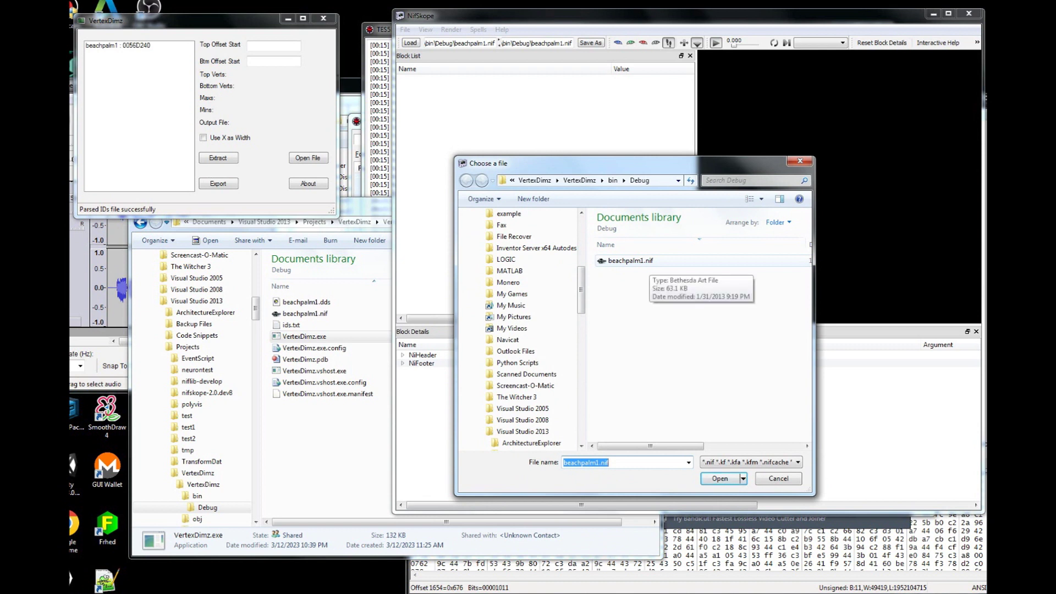
click(650, 262)
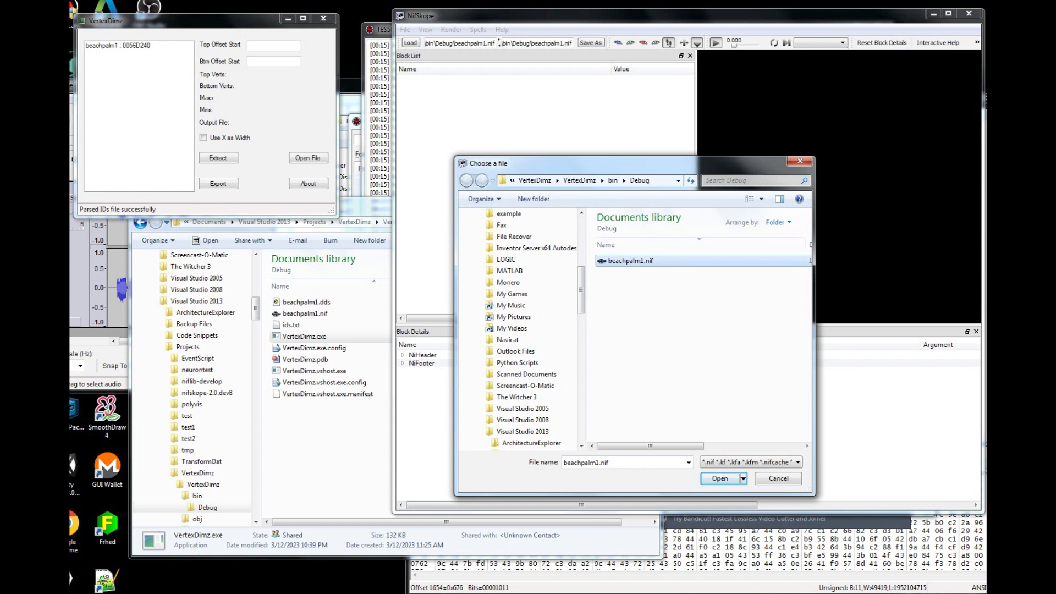
click(720, 479)
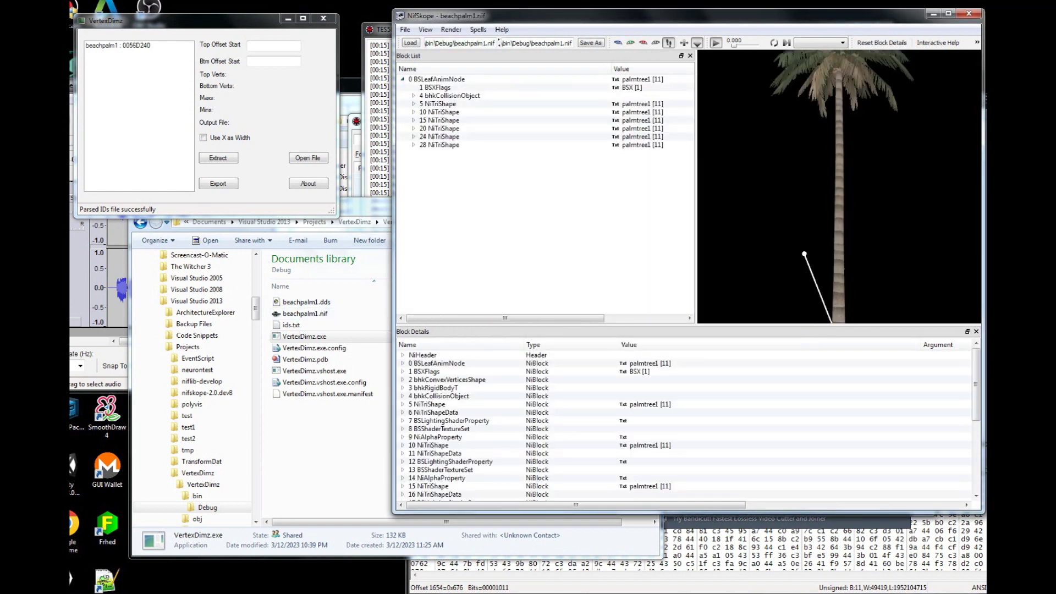
scroll(840, 188, down, 5)
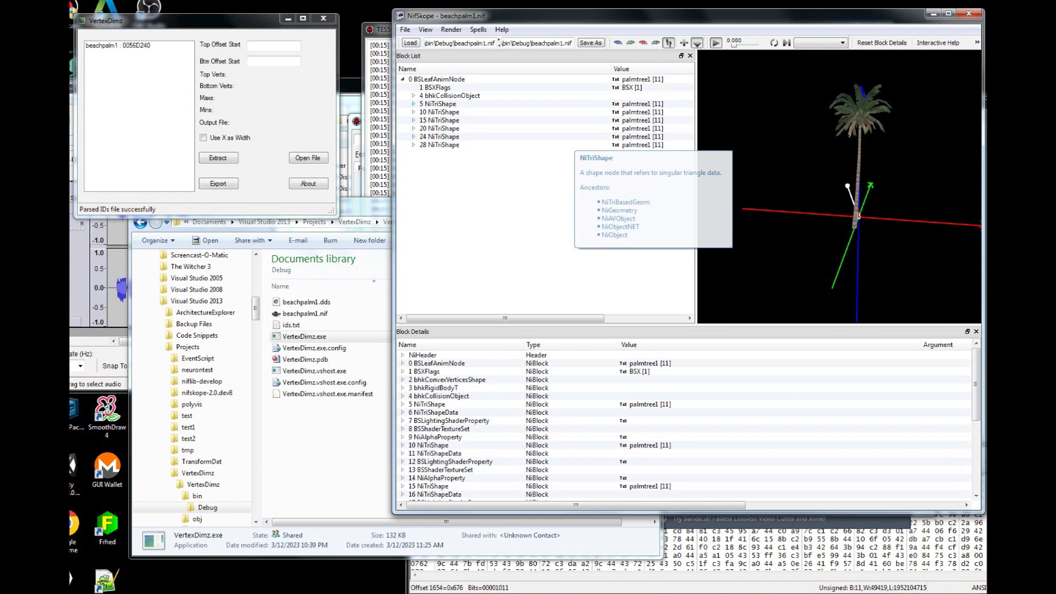
Find the NiTriShape of the palm's topmost leaves and run Update Center/Radius on its NiTriShapeData
click(414, 103)
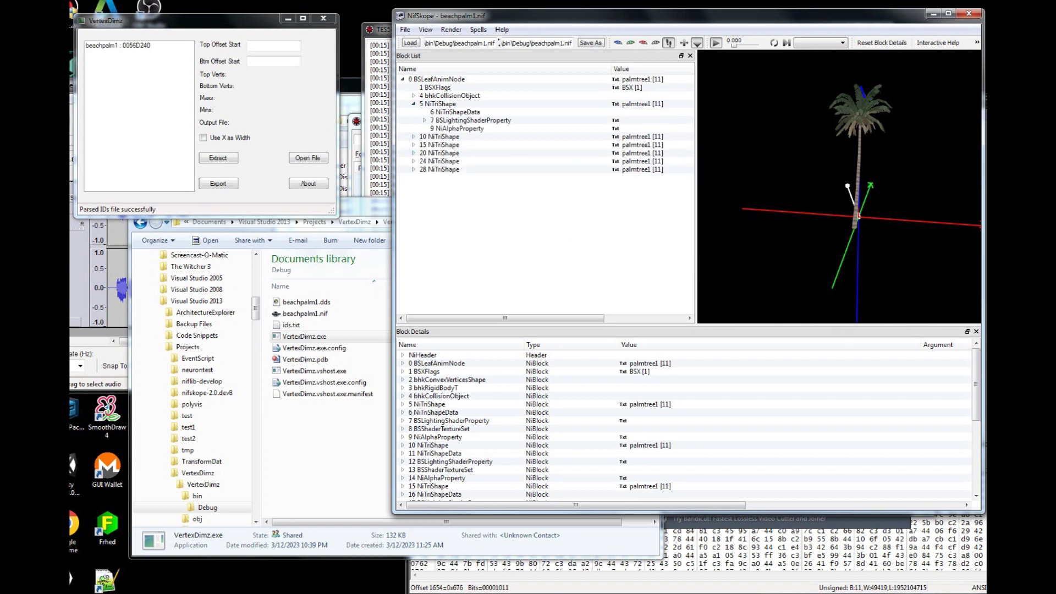
drag(848, 176, 822, 223)
scroll(848, 216, up, 1)
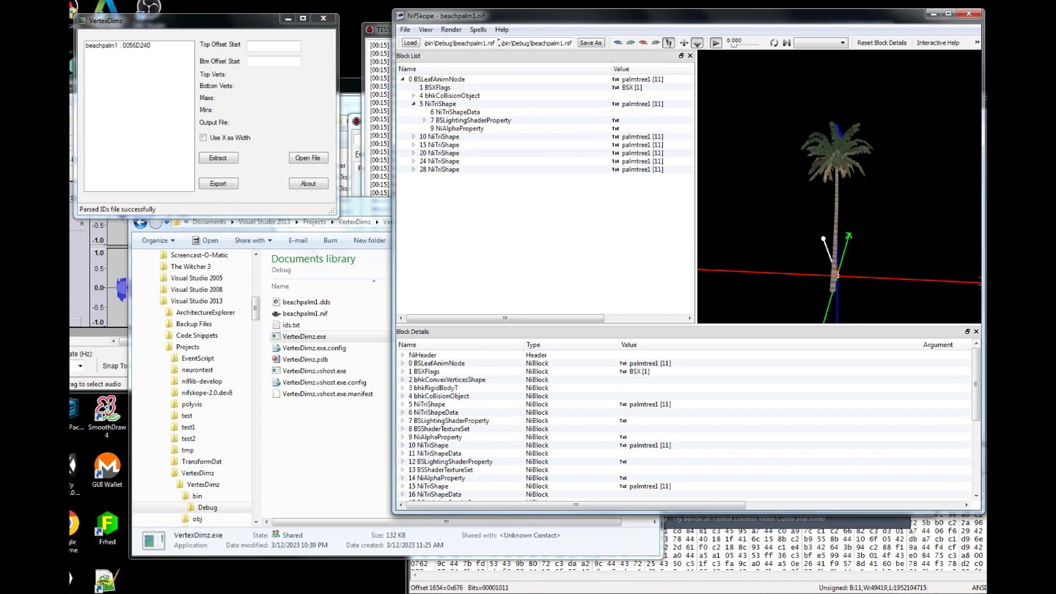
click(833, 141)
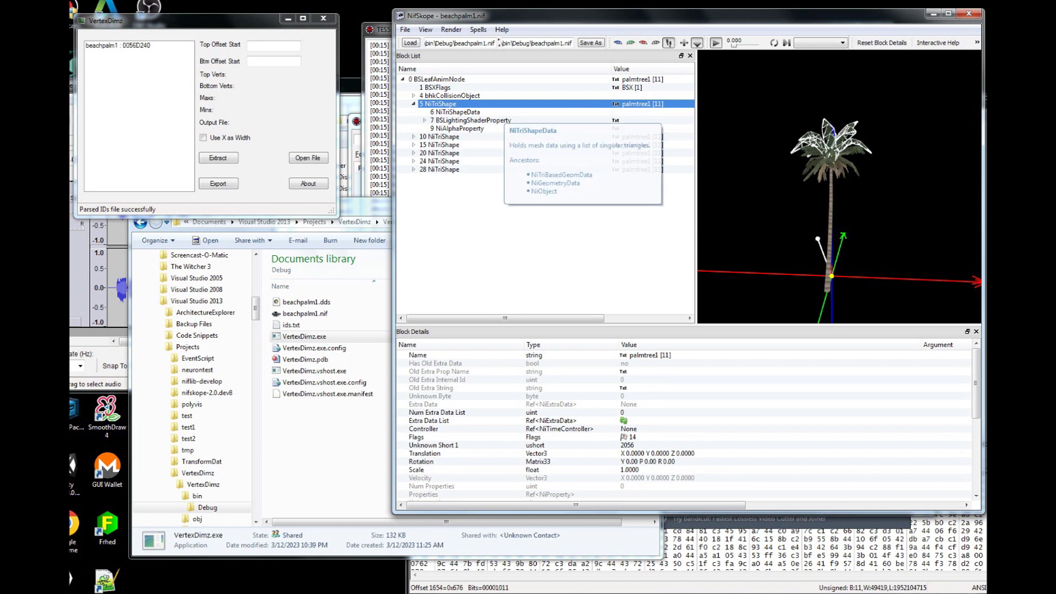
drag(832, 231, 849, 212)
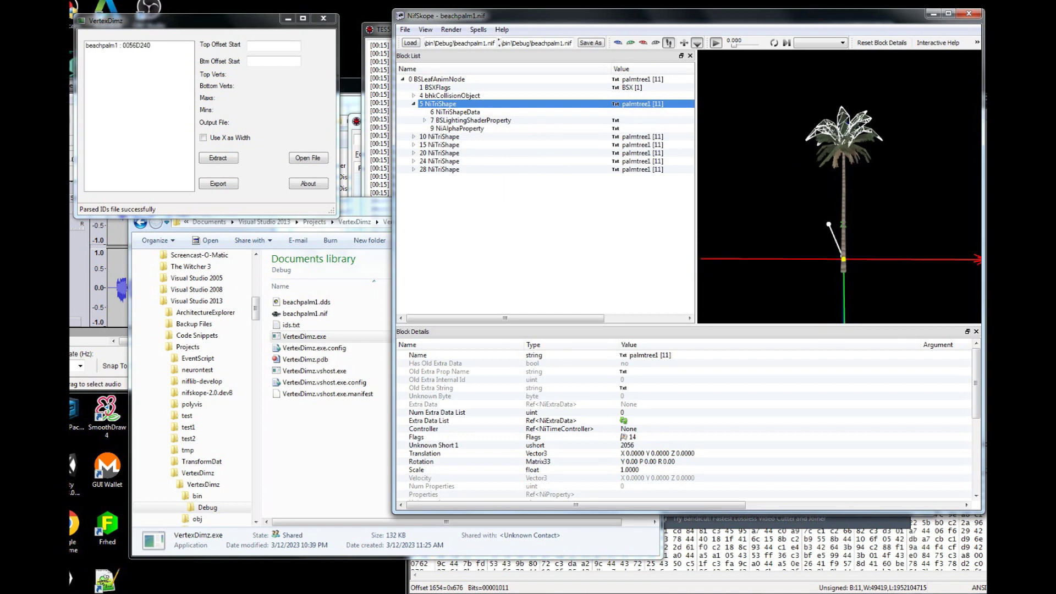
right_click(489, 112)
mouse_move(521, 118)
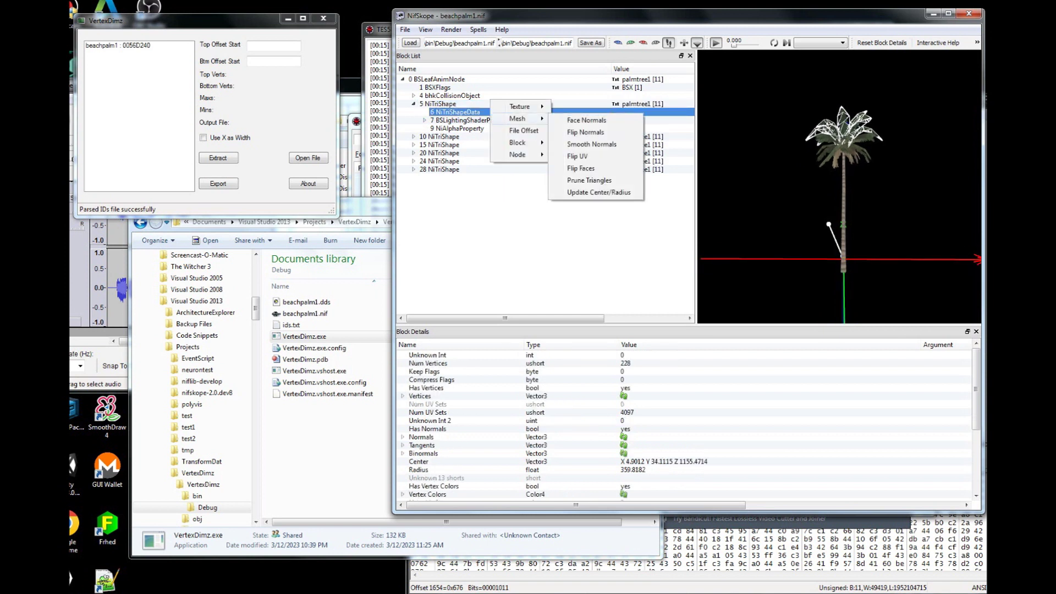
click(593, 193)
Copy the file offset 1559 of the top leaves' NiTriShapeData into Top Offset Start in VertexDimz
click(452, 104)
click(455, 113)
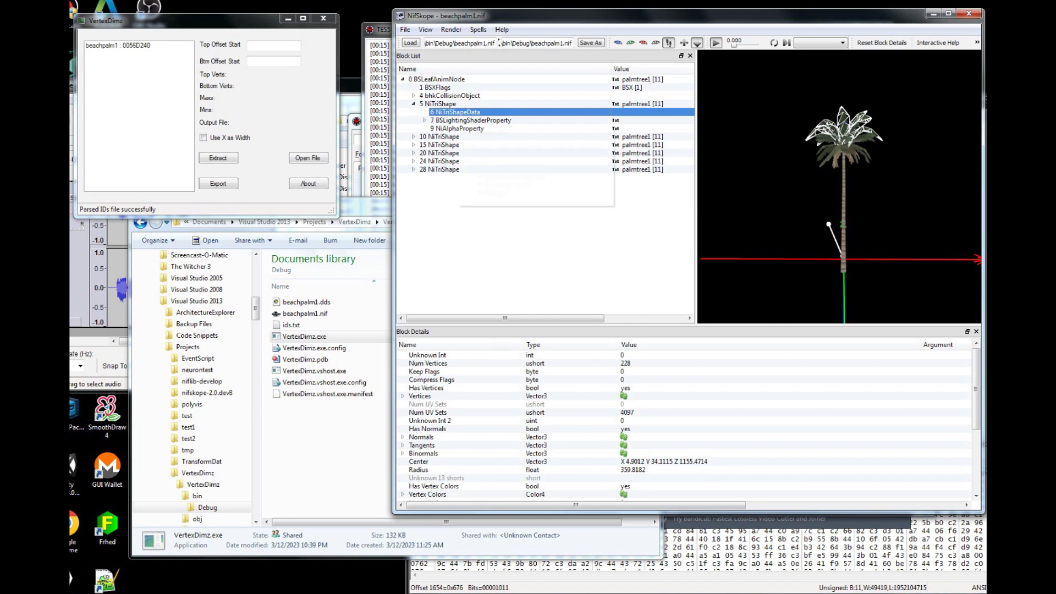
right_click(456, 112)
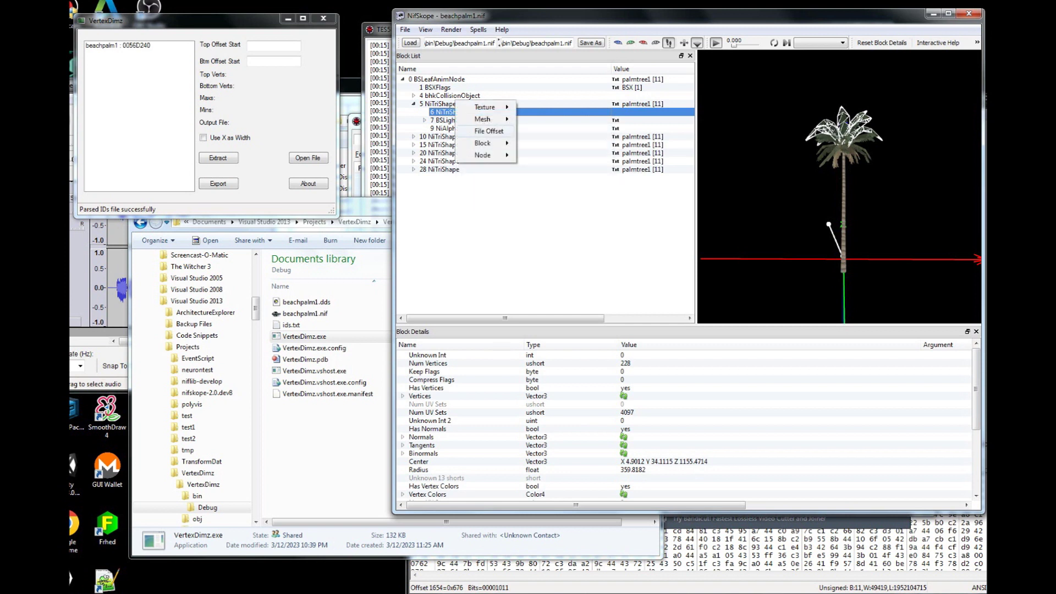
click(487, 130)
double_click(146, 80)
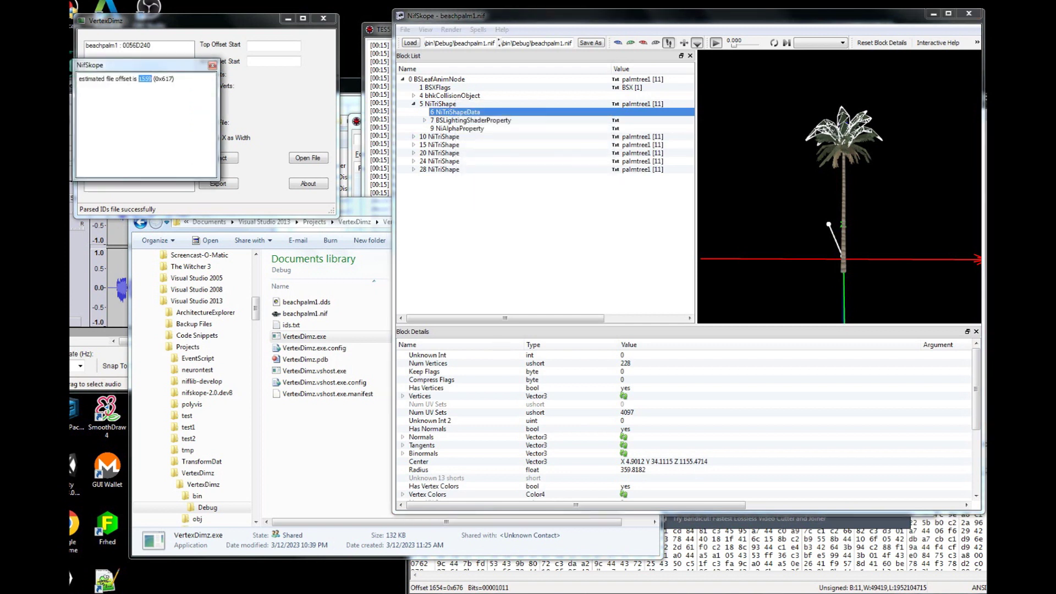
key(ctrl+c)
click(212, 65)
click(274, 45)
key(ctrl+v)
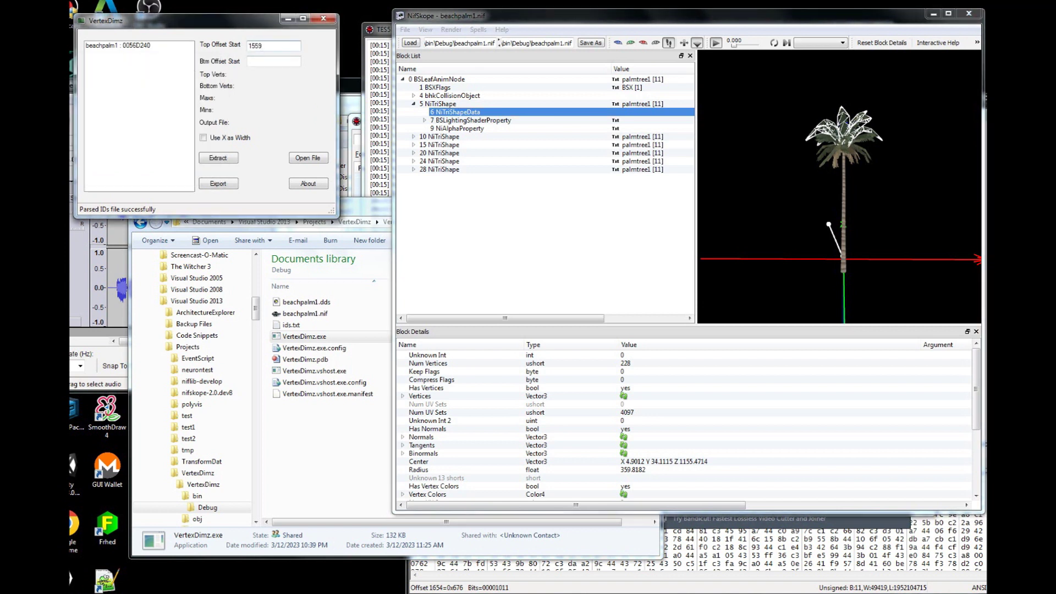
Find the NiTriShape of the palm's trunk in NifSkope and select its NiTriShapeData
click(844, 220)
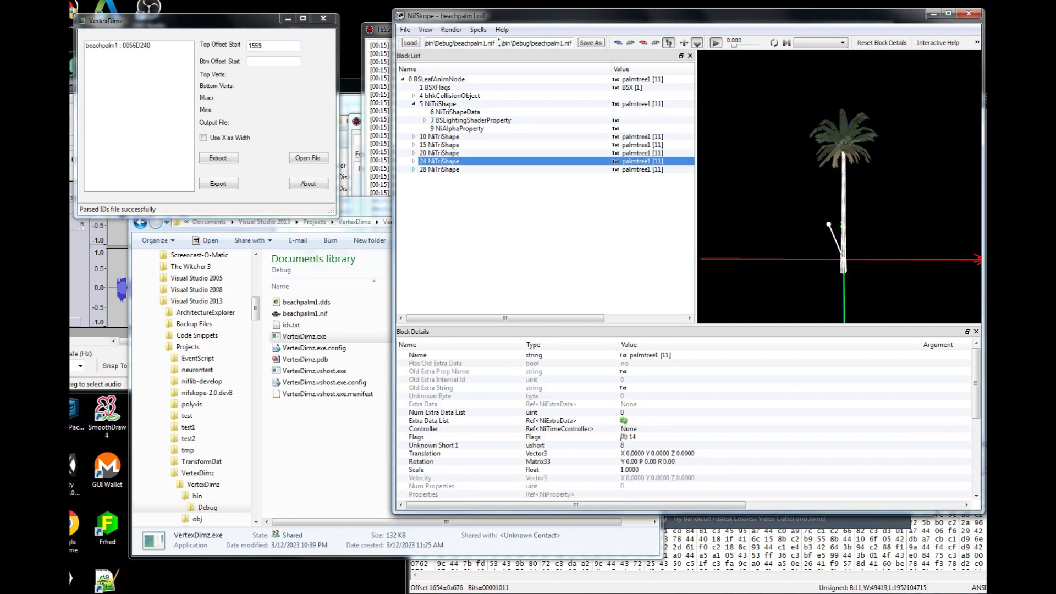
click(414, 161)
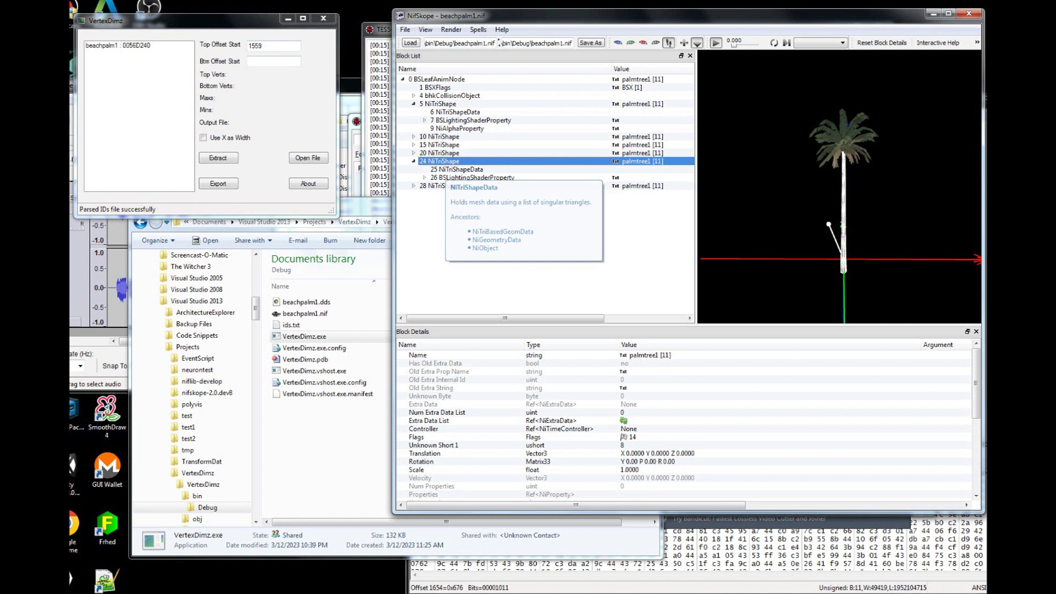
click(449, 169)
right_click(448, 169)
mouse_move(473, 174)
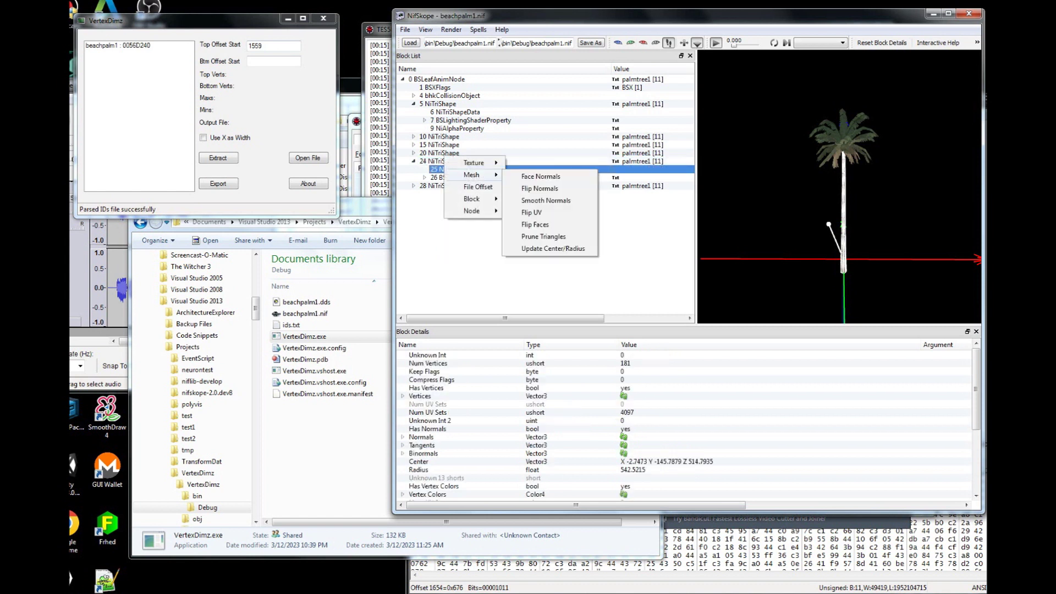
right_click(435, 169)
click(435, 169)
Copy the file offset 43010 of the trunk's NiTriShapeData into Btm Offset Start in VertexDimz
right_click(453, 169)
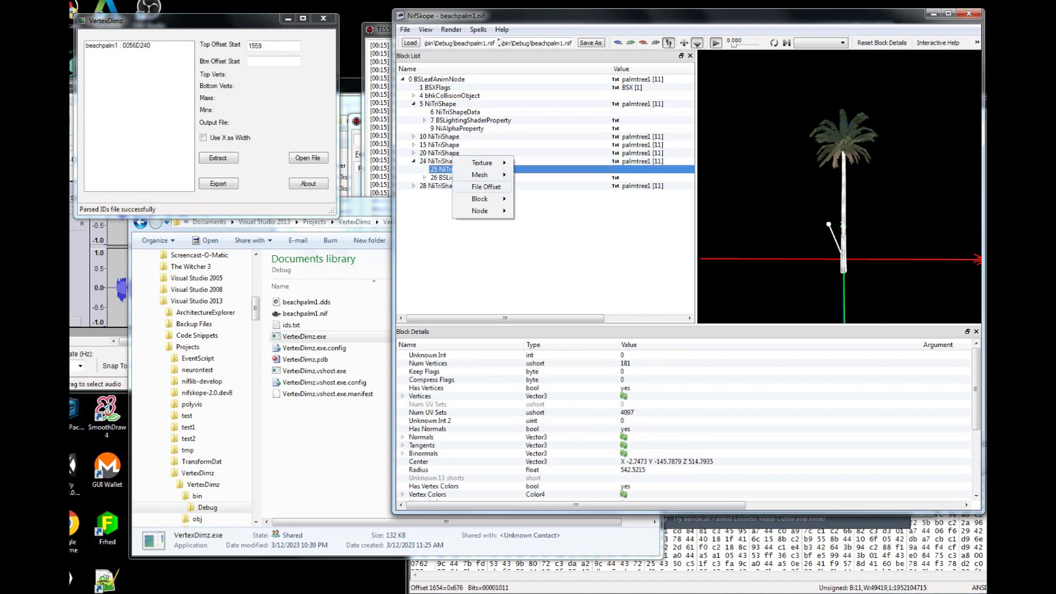
click(487, 186)
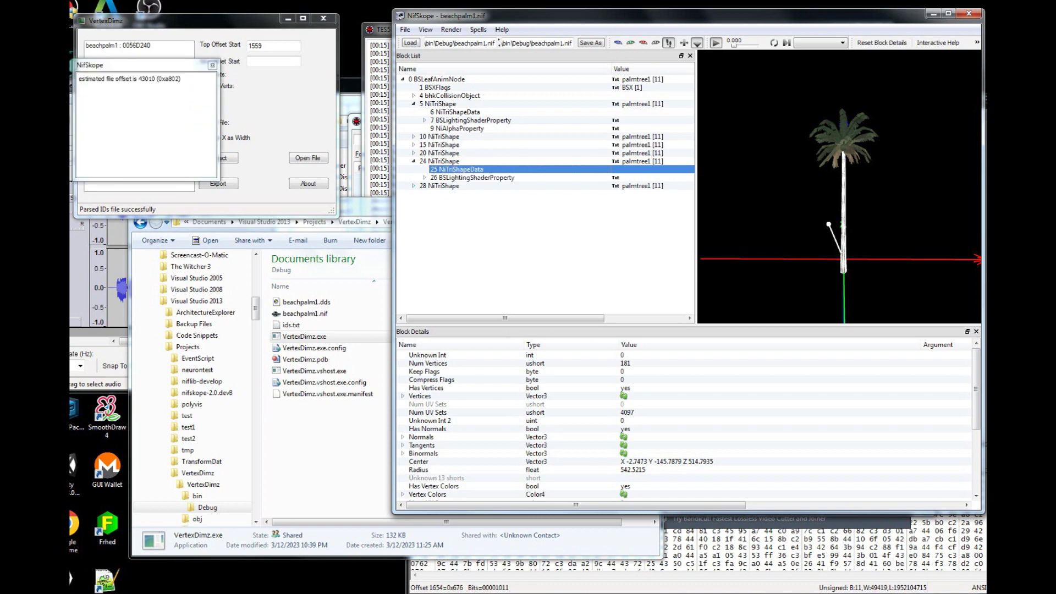
double_click(147, 79)
key(ctrl+c)
click(212, 66)
click(273, 61)
key(ctrl+v)
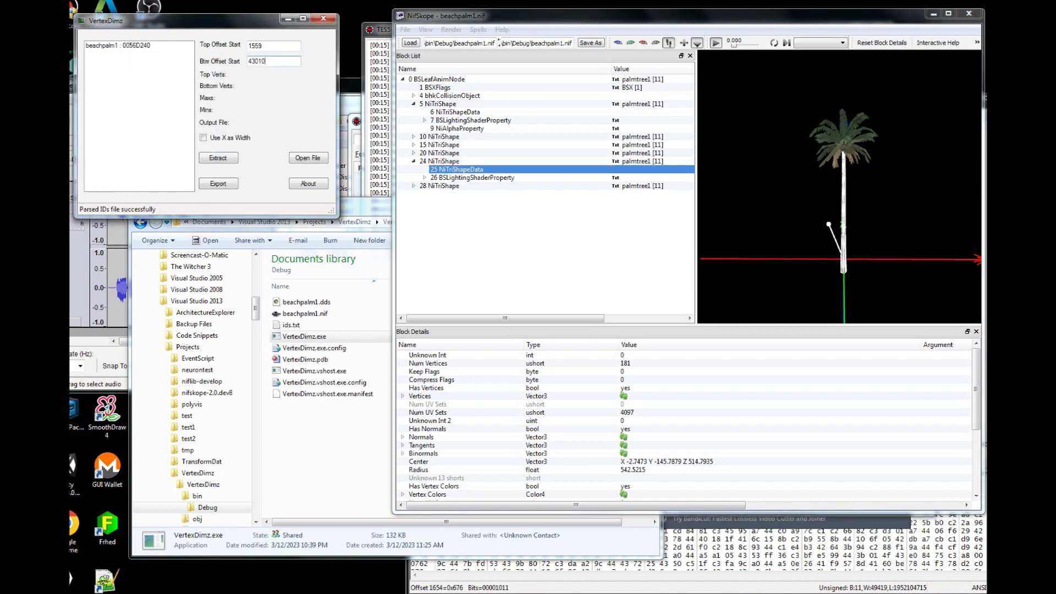
Open the palm's model file in VertexDimz and extract its vertex dimensions using the top and bottom offsets
click(309, 158)
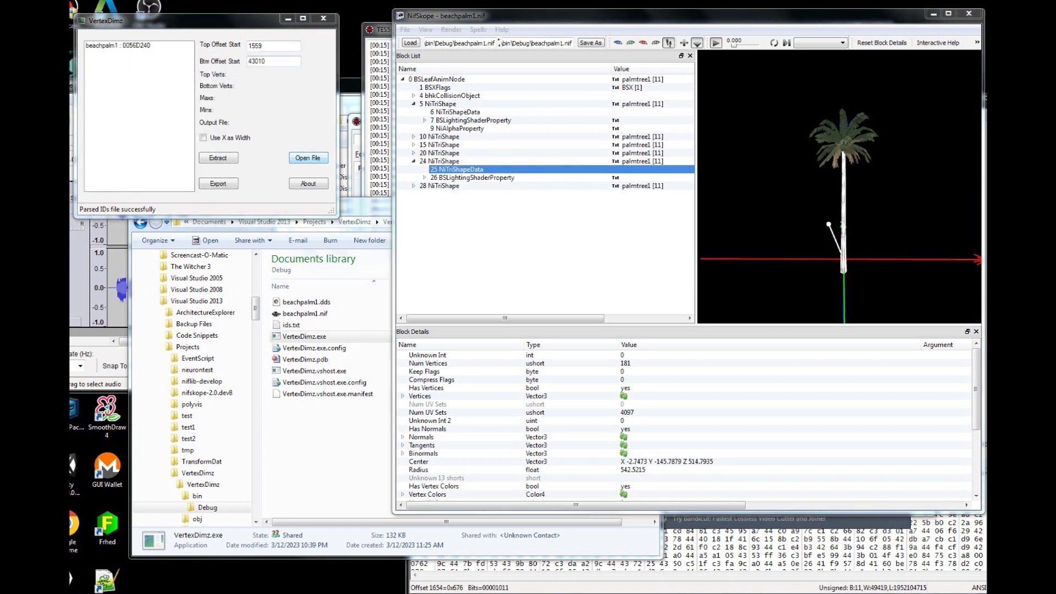
double_click(258, 215)
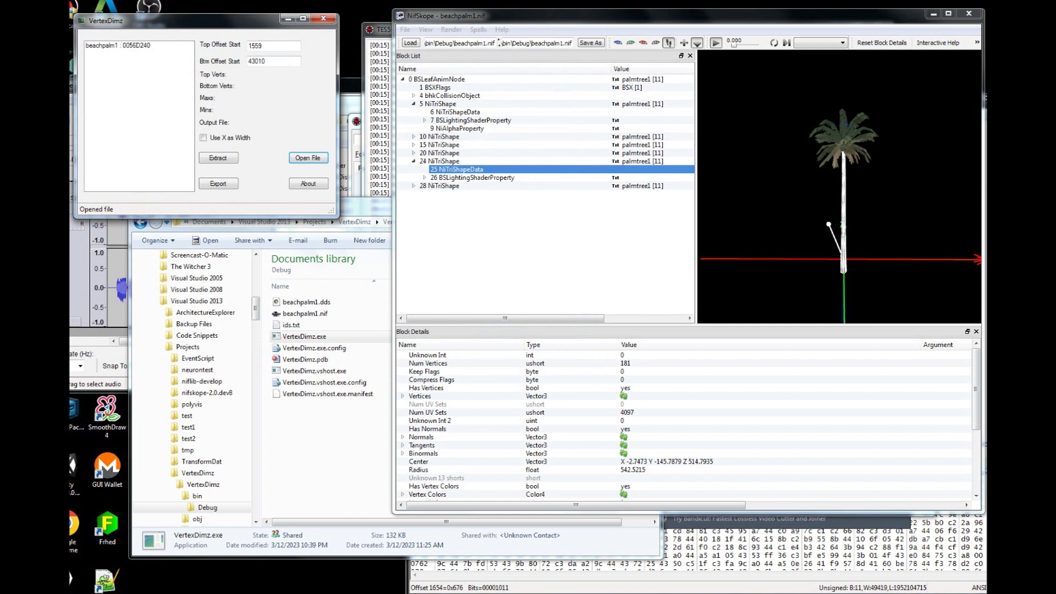
drag(660, 16, 664, 5)
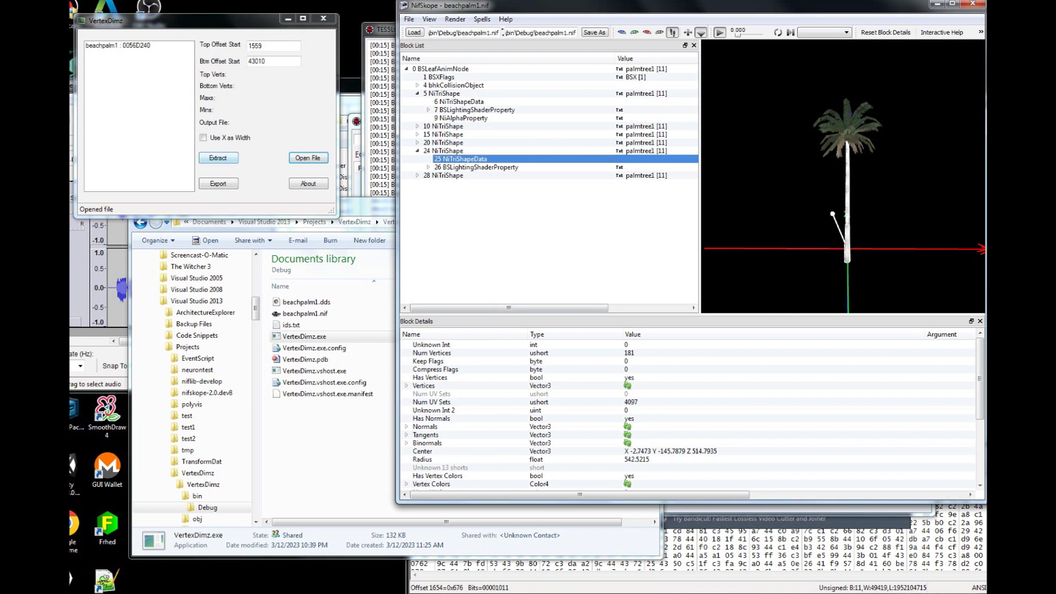
click(219, 158)
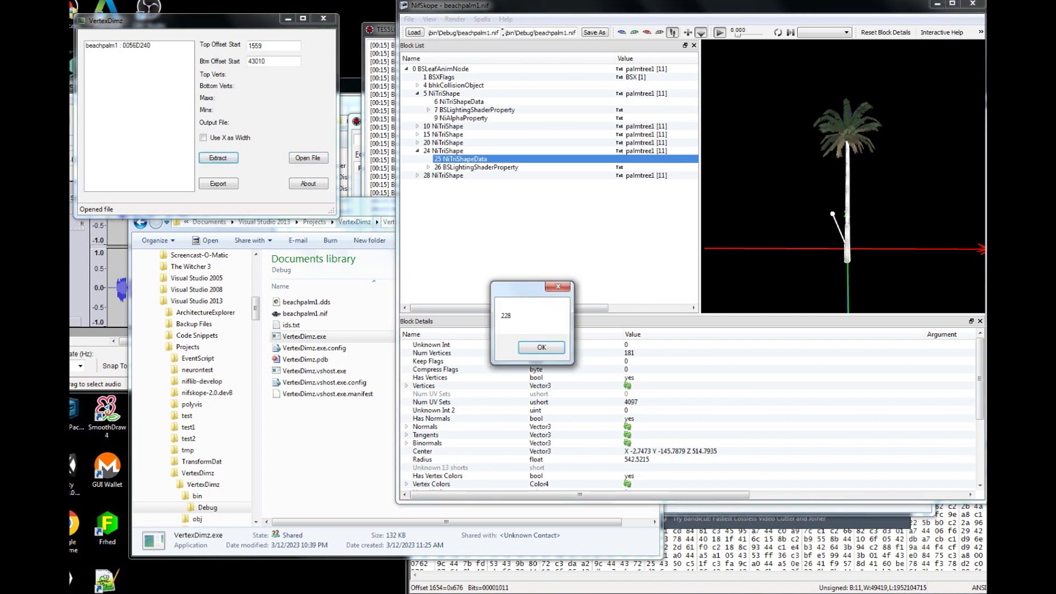
click(542, 347)
key(Return)
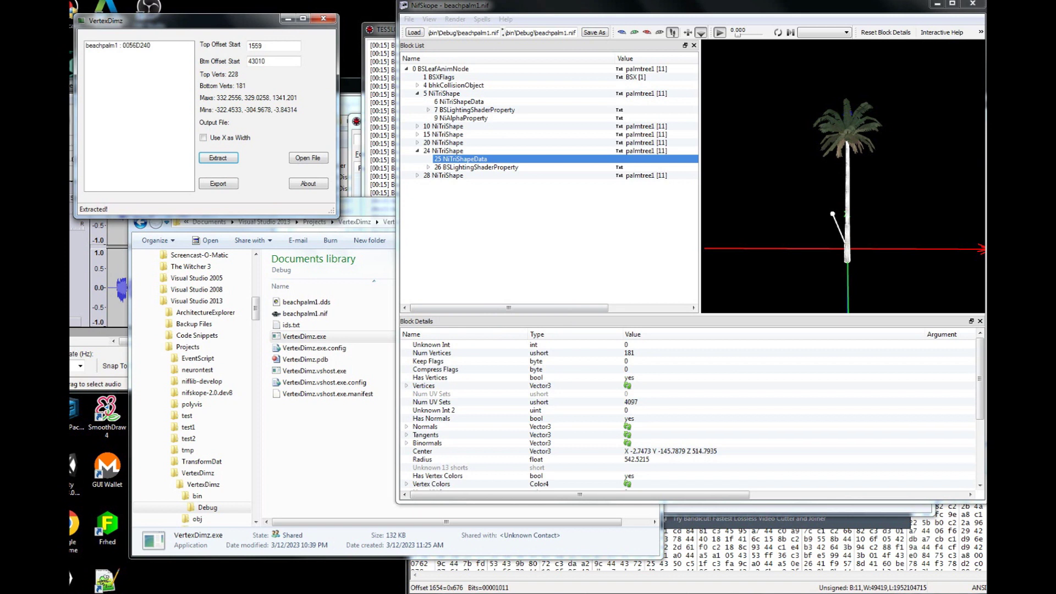
Export the LOD files for the beachpalm1 : 0056D240 entry and bring the Debug folder forward
click(118, 45)
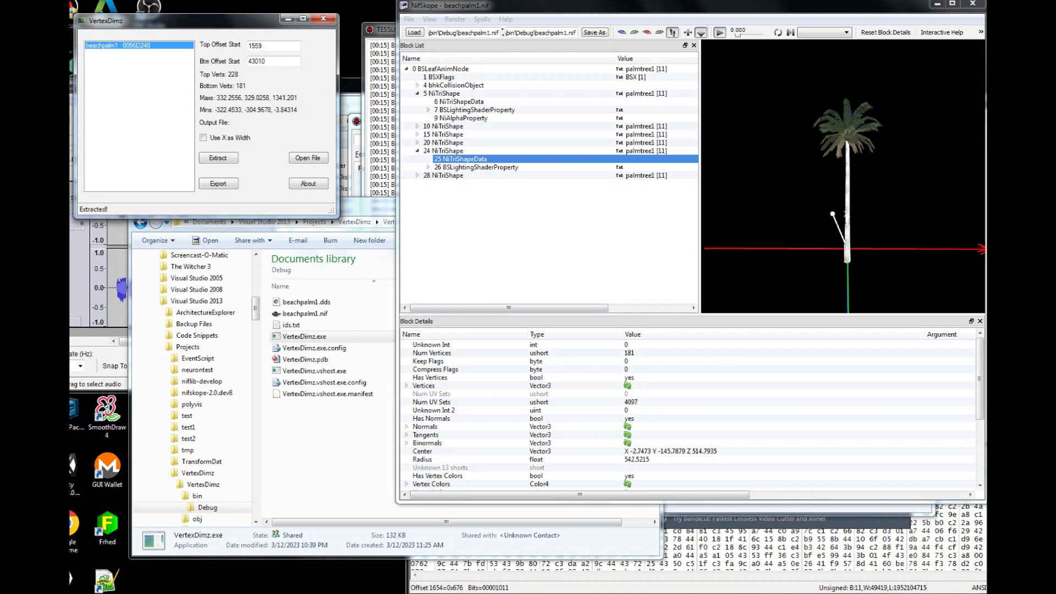
click(218, 184)
click(337, 452)
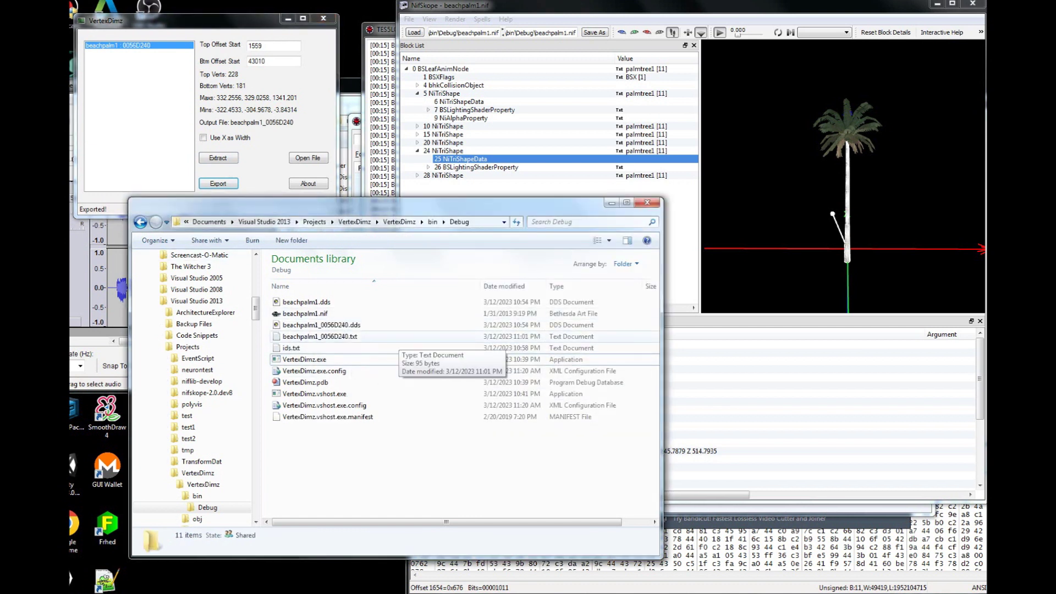
Review the LOD values in the exported beachpalm1_0056D240.txt and close the file
click(399, 338)
click(397, 325)
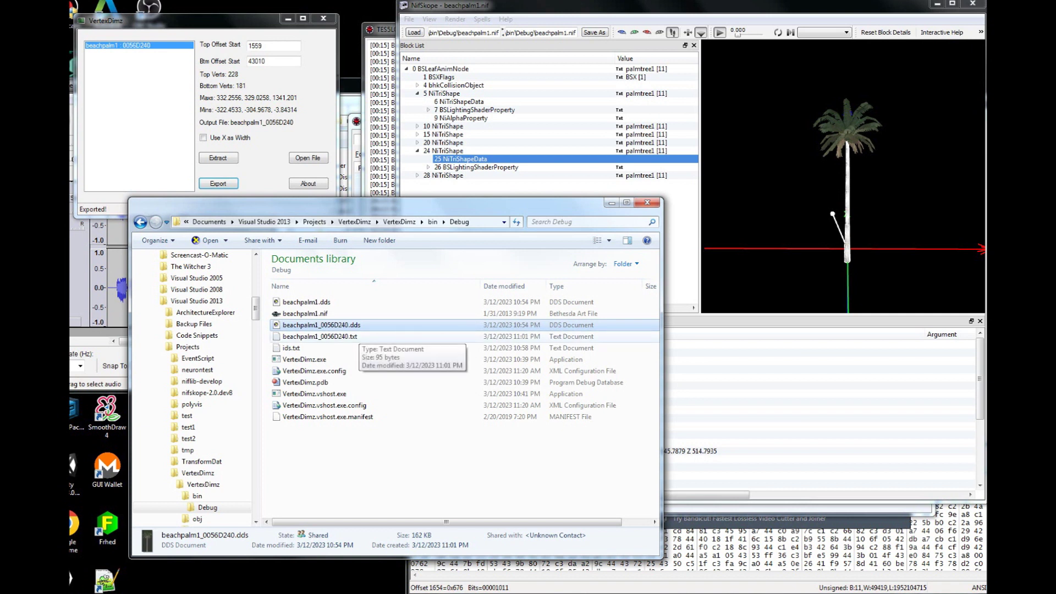
double_click(352, 337)
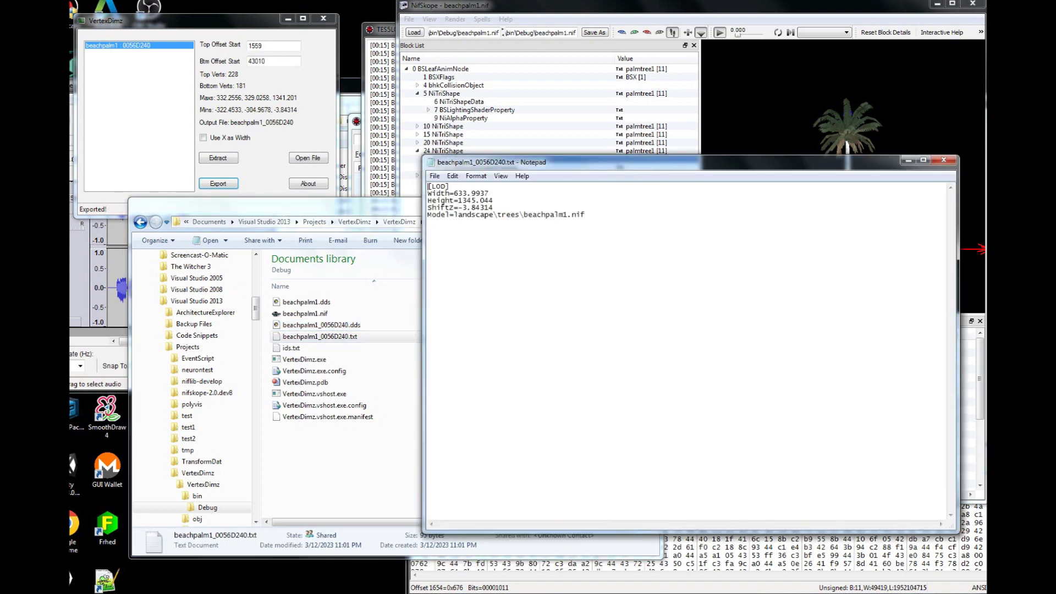
click(944, 160)
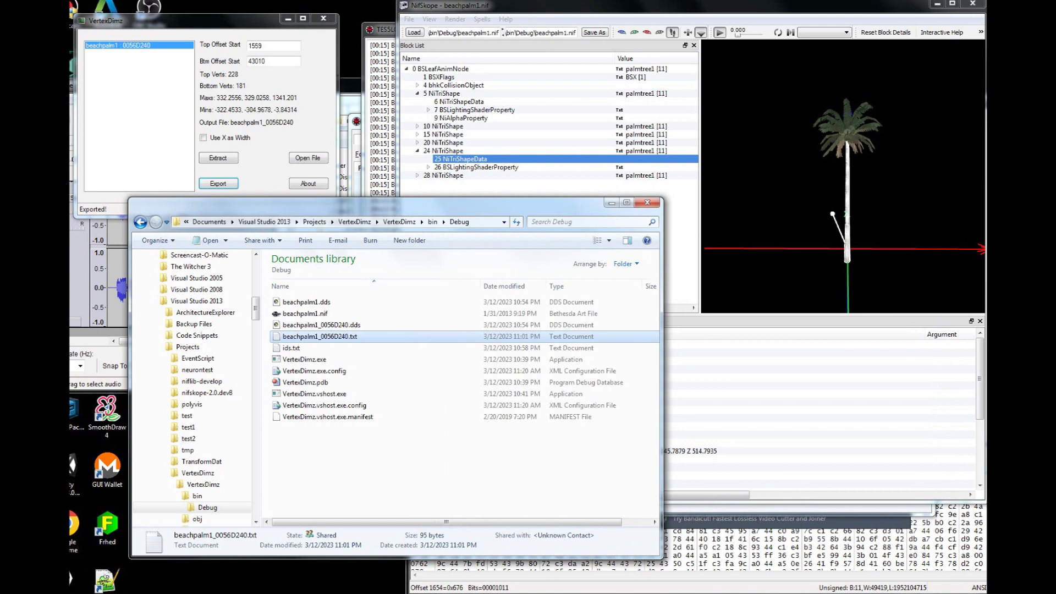
click(944, 161)
Launch NifSkope 2.0 and open its settings
scroll(944, 161, down, 4)
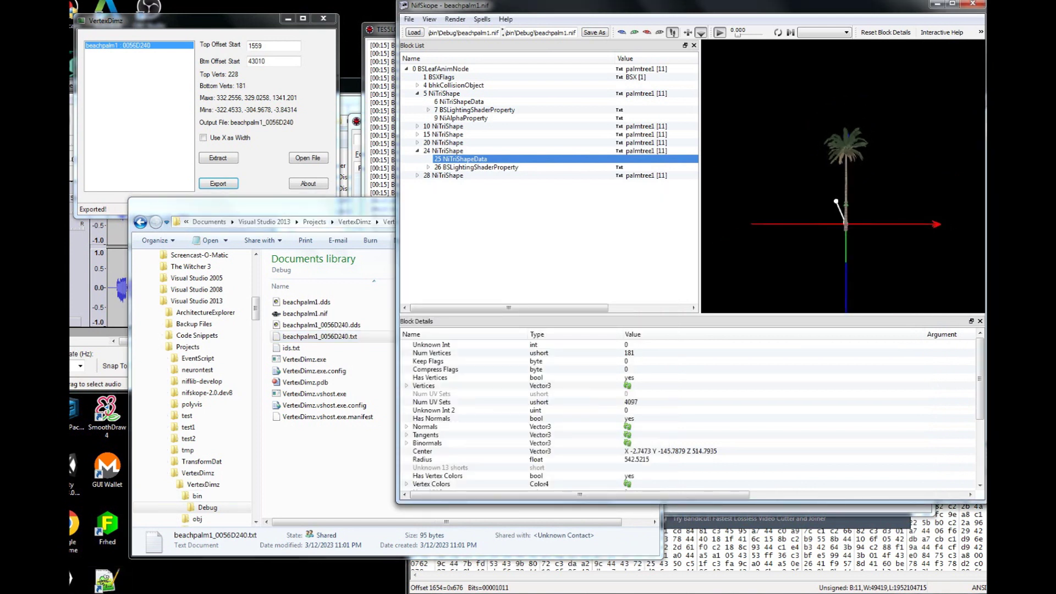
right_click(154, 593)
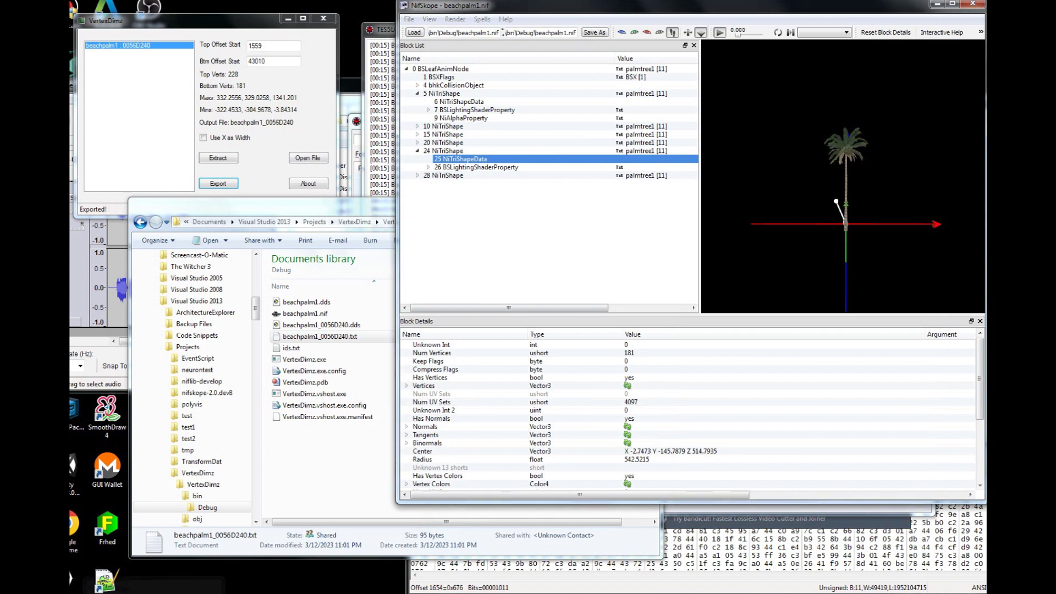
click(154, 593)
click(154, 593)
click(558, 322)
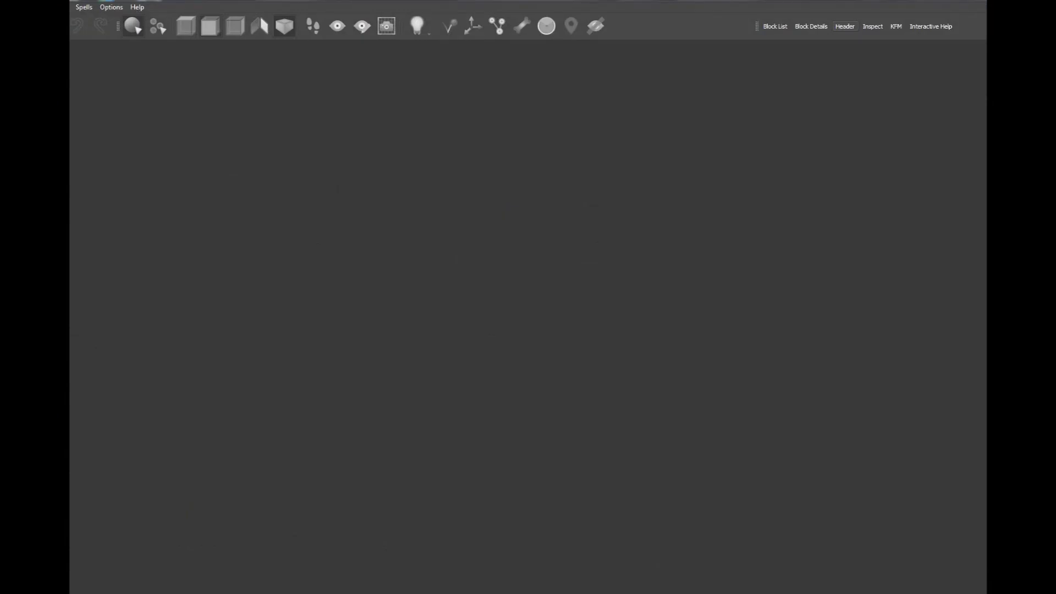
click(84, 7)
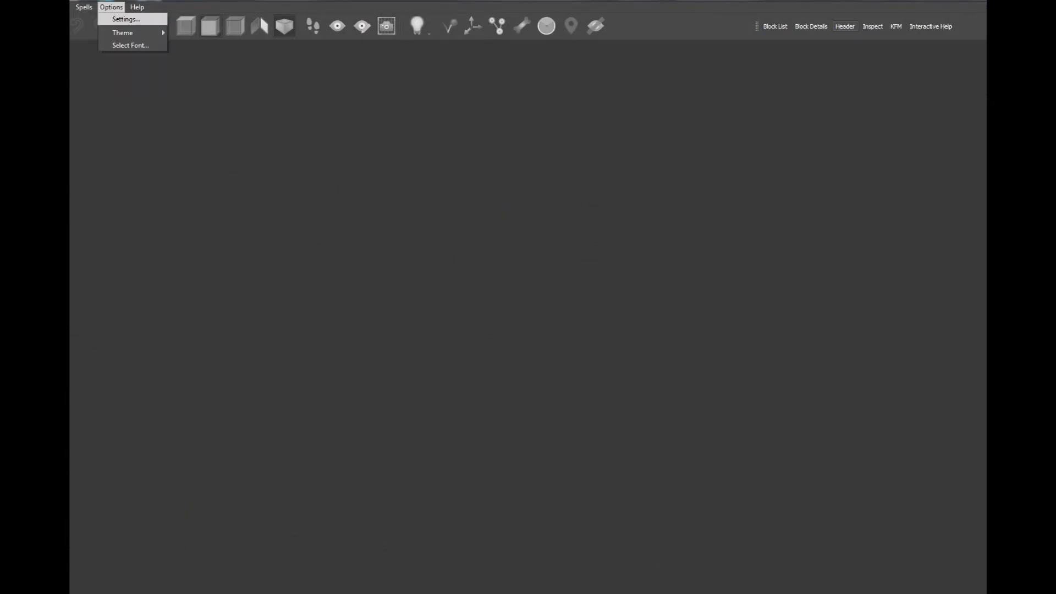
click(125, 18)
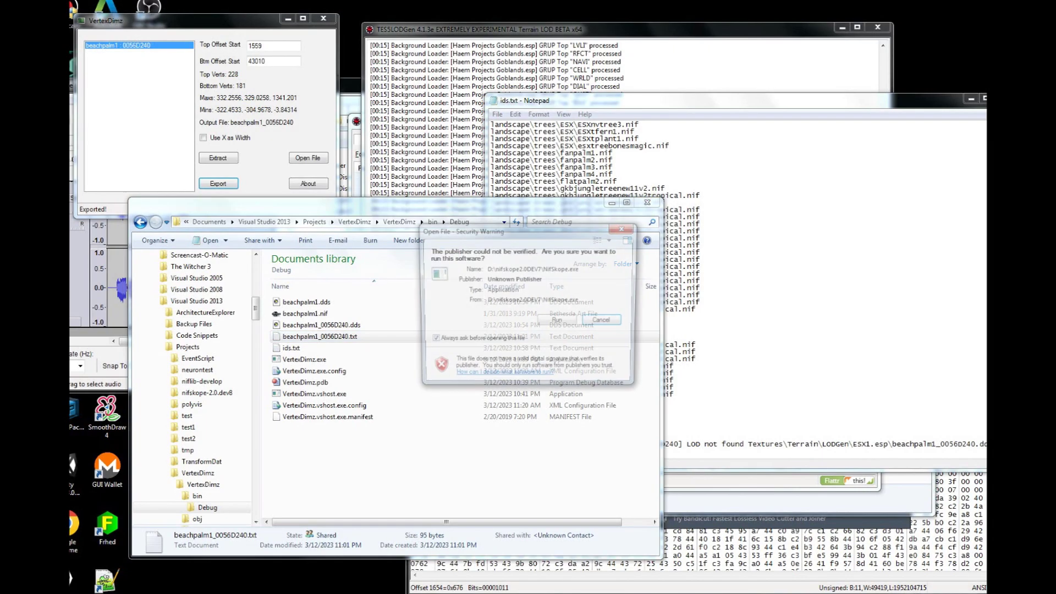
Restart NifSkope 2.0, load the recent beachpalm1.nif and examine the palm's trunk from the side
click(559, 321)
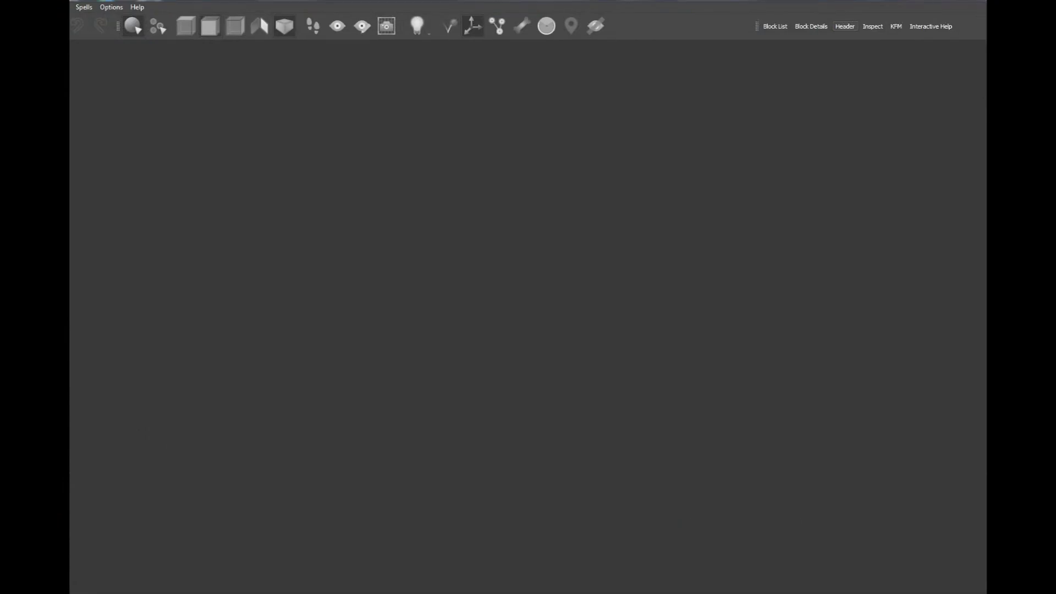
key(alt+f)
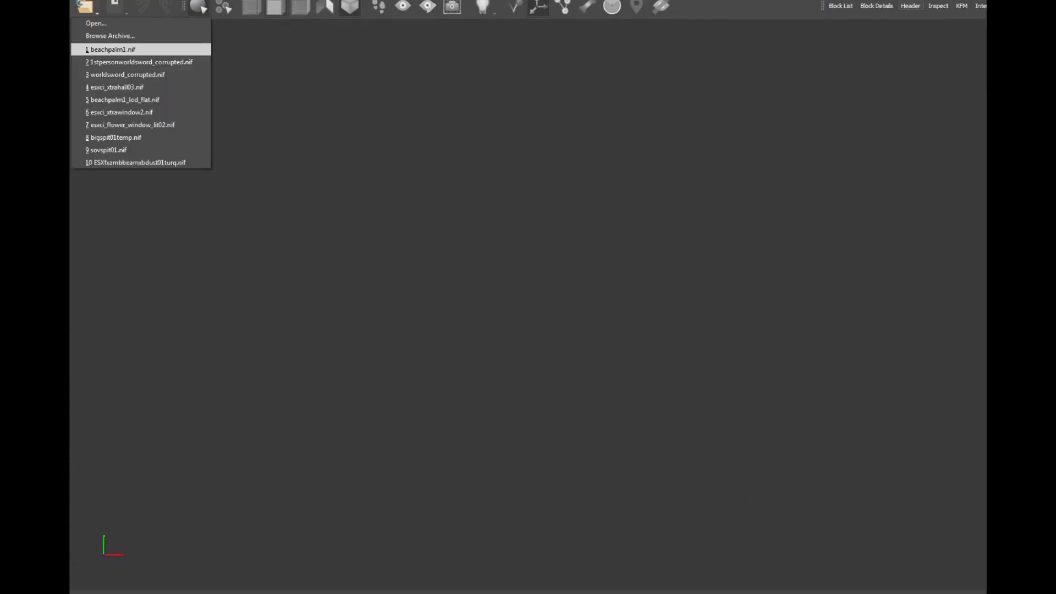
click(113, 49)
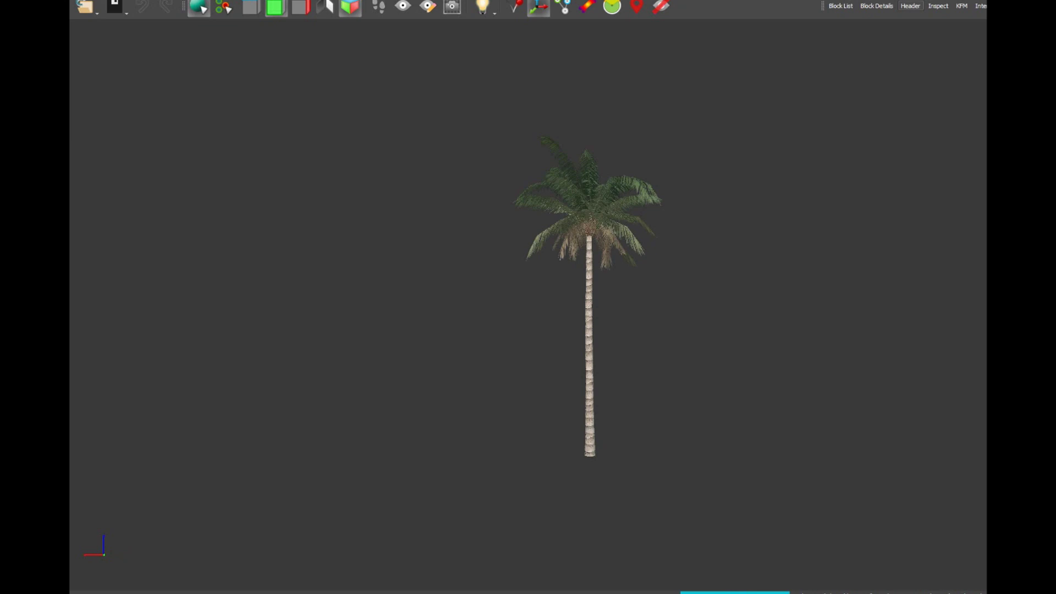
drag(528, 330, 627, 330)
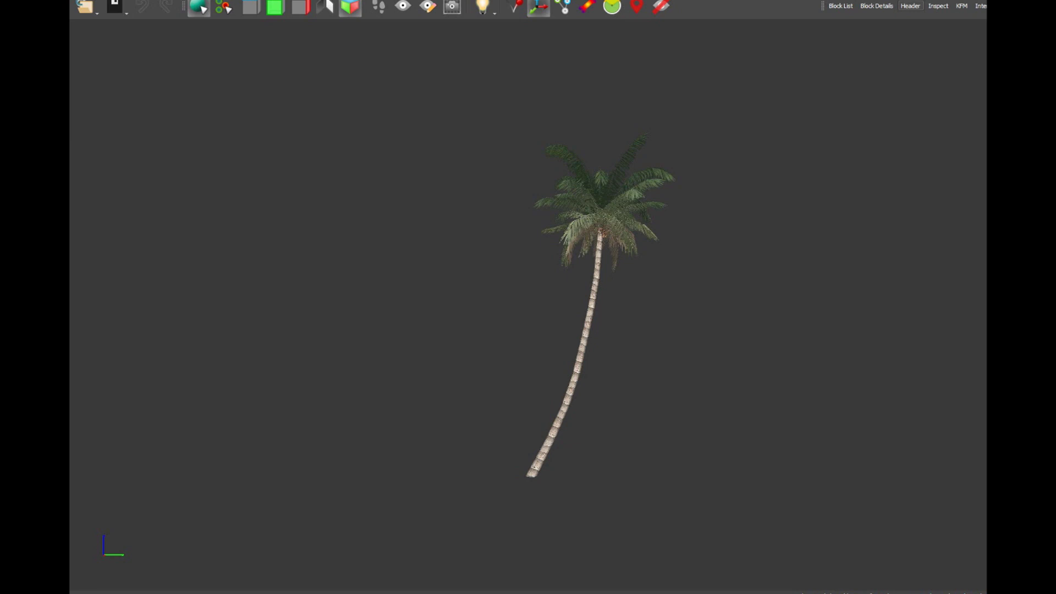
Toggle Use X as Width in VertexDimz, then close VertexDimz and the palm's NifSkope 2.0 window
key(alt+Tab)
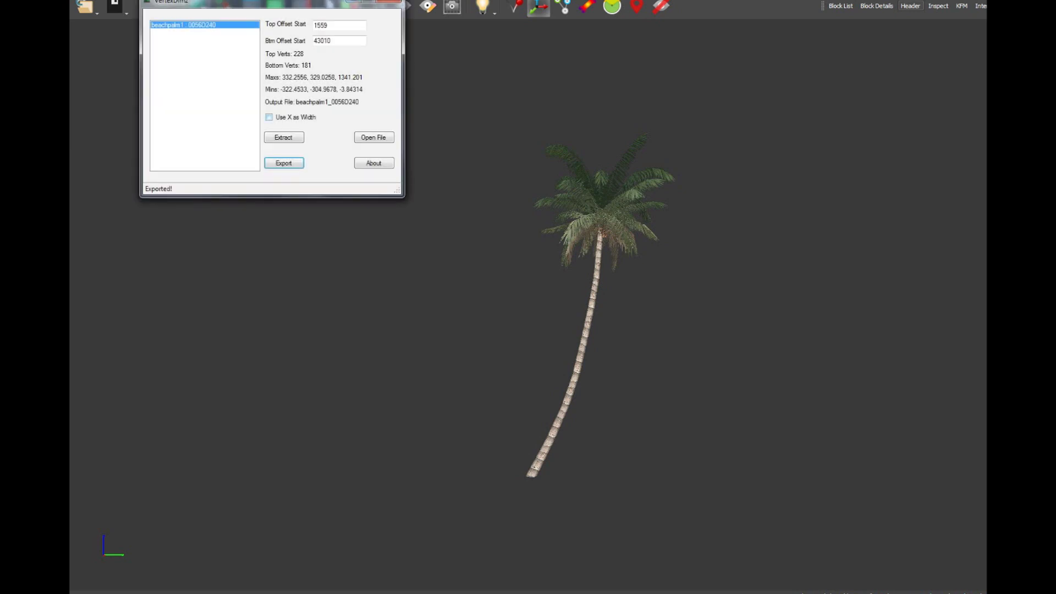
click(269, 117)
click(389, 1)
drag(473, 231, 360, 231)
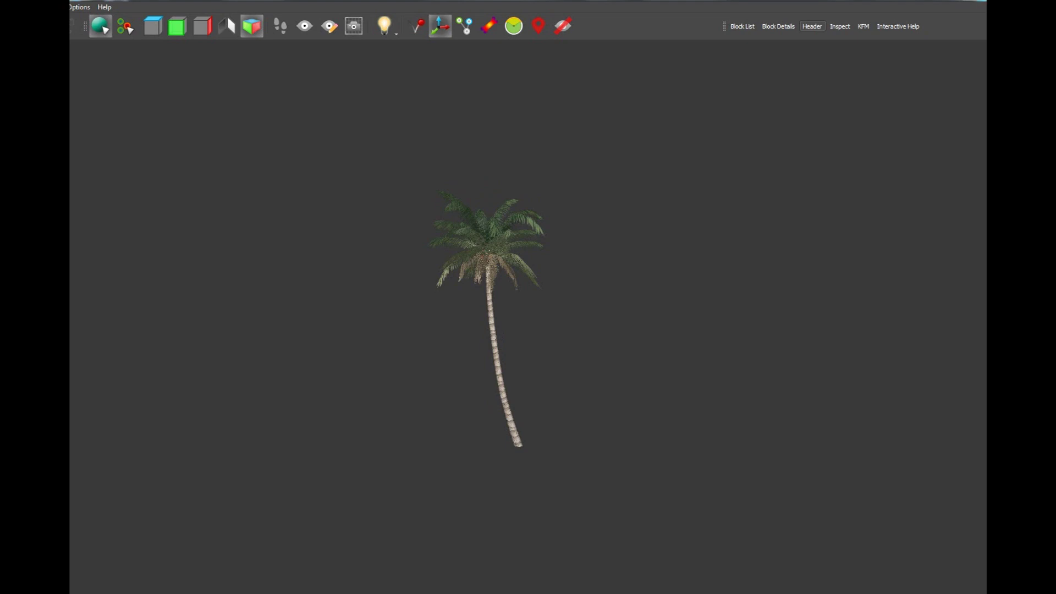
click(972, 1)
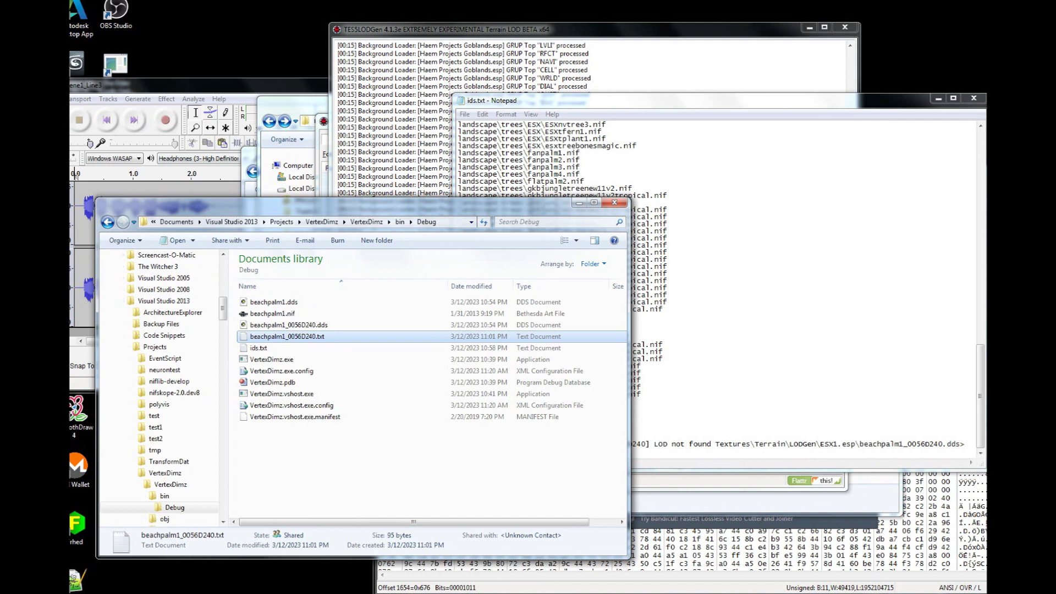
Check the beach palm's missing-LOD note in ids.txt for the expected texture folder
click(702, 100)
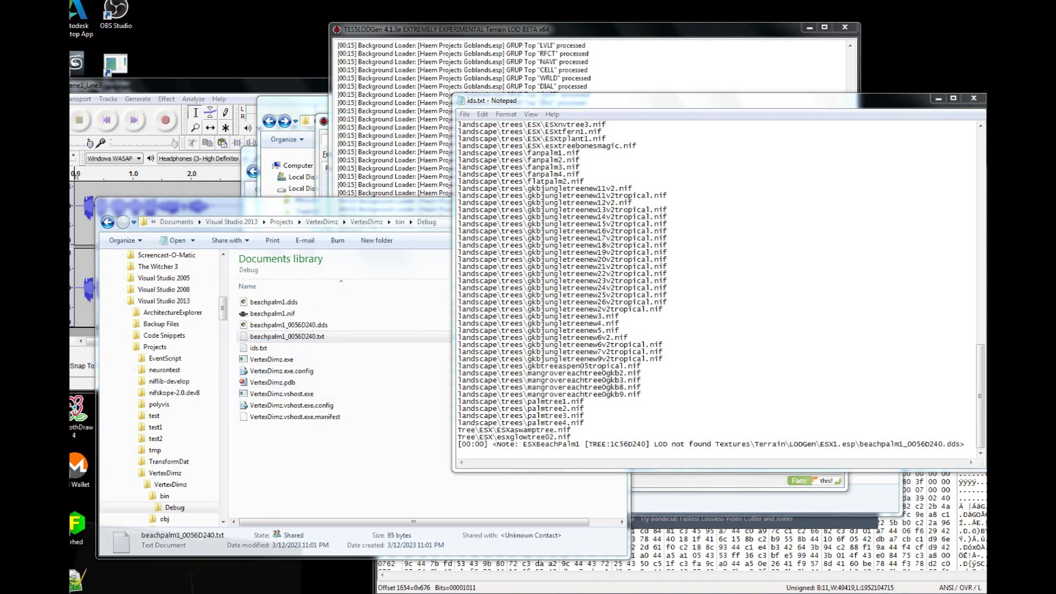
click(188, 583)
key(alt+Tab)
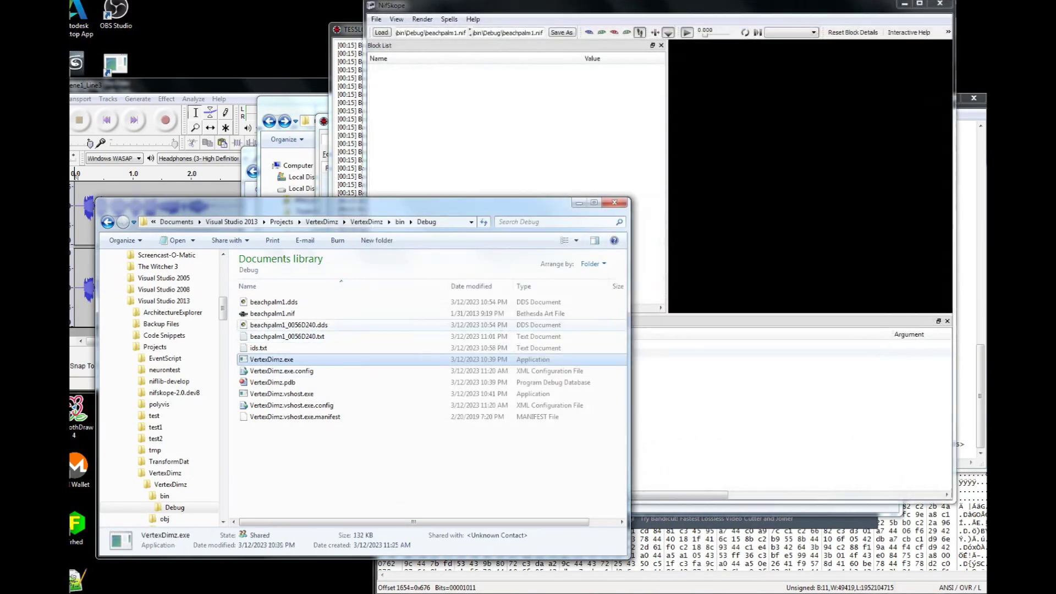
Move beachpalm1_0056D240.dds and beachpalm1_0056D240.txt from the Debug folder into Data\Textures\Terrain\LODGen\ESX1.esp
click(278, 327)
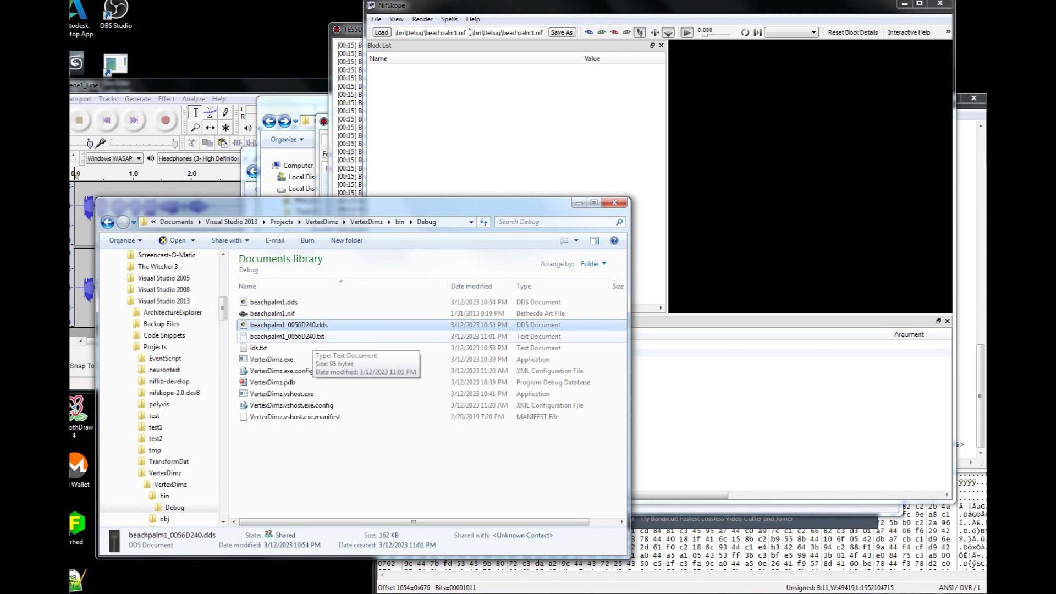
click(312, 337)
ctrl+click(312, 325)
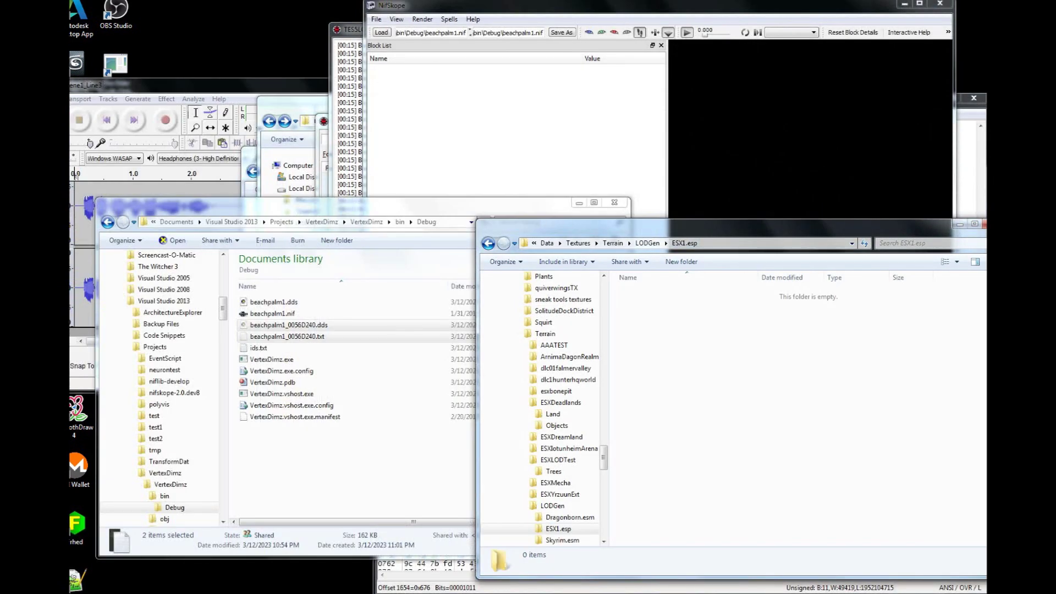
click(706, 243)
click(706, 243)
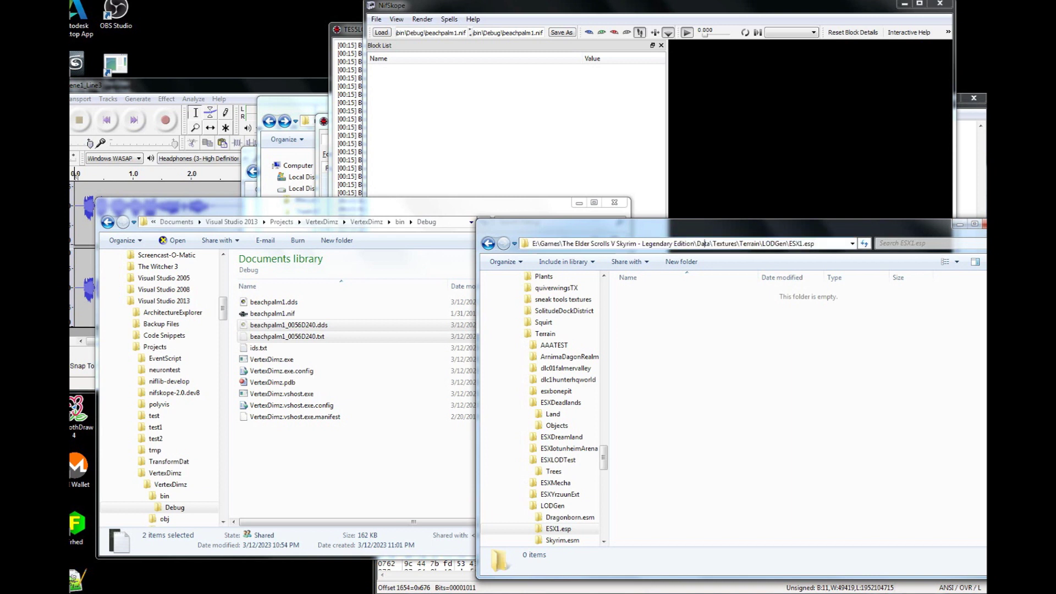
double_click(775, 243)
double_click(796, 243)
key(Escape)
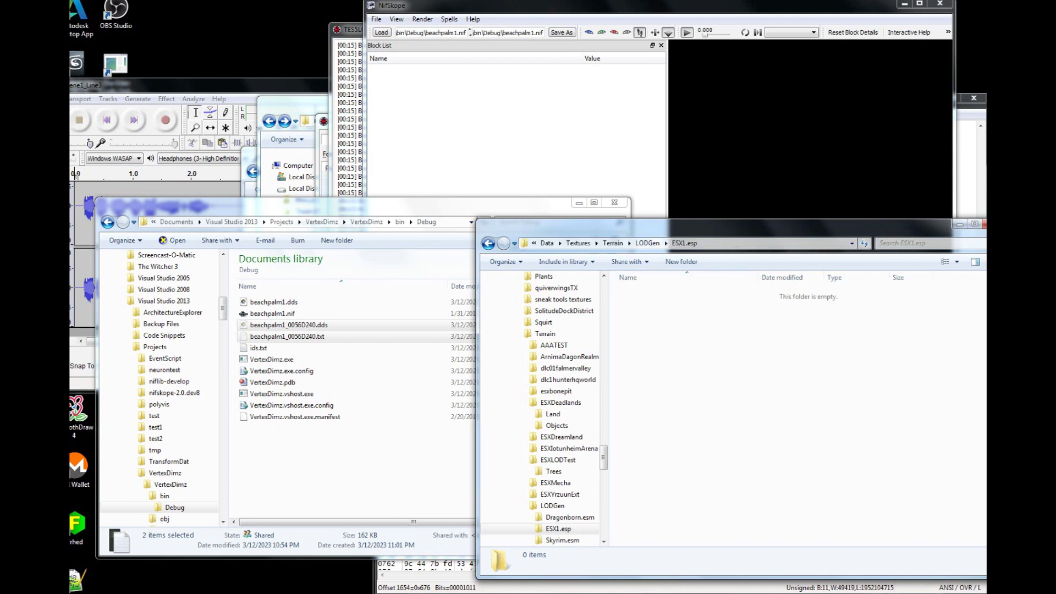
key(ctrl+v)
click(792, 396)
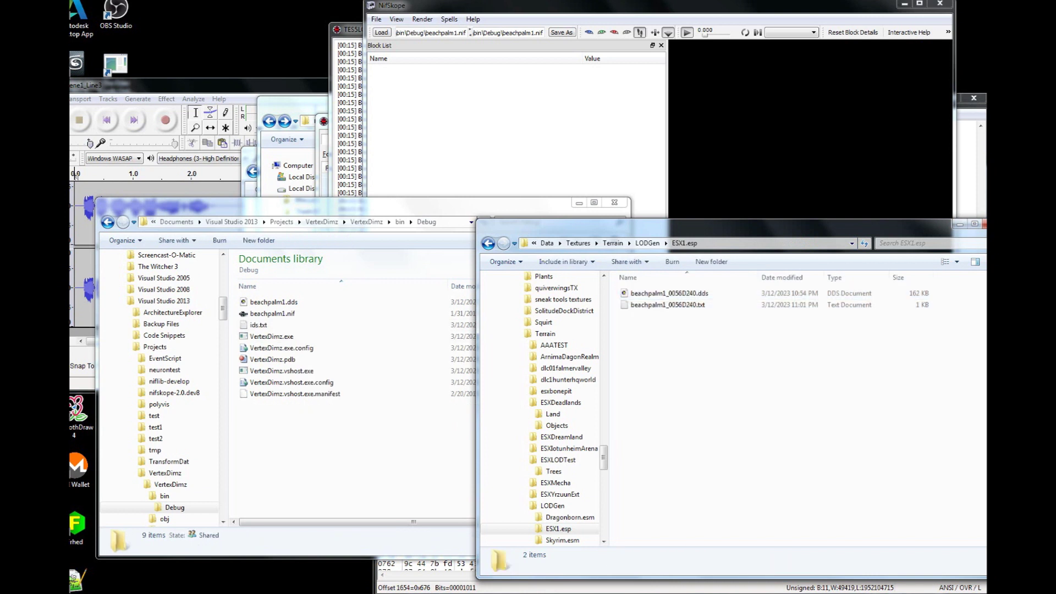
Close the previous TES5LODGen session and relaunch TES5LODGenx64.exe from the xLODGen folder, allowing it to run
click(864, 592)
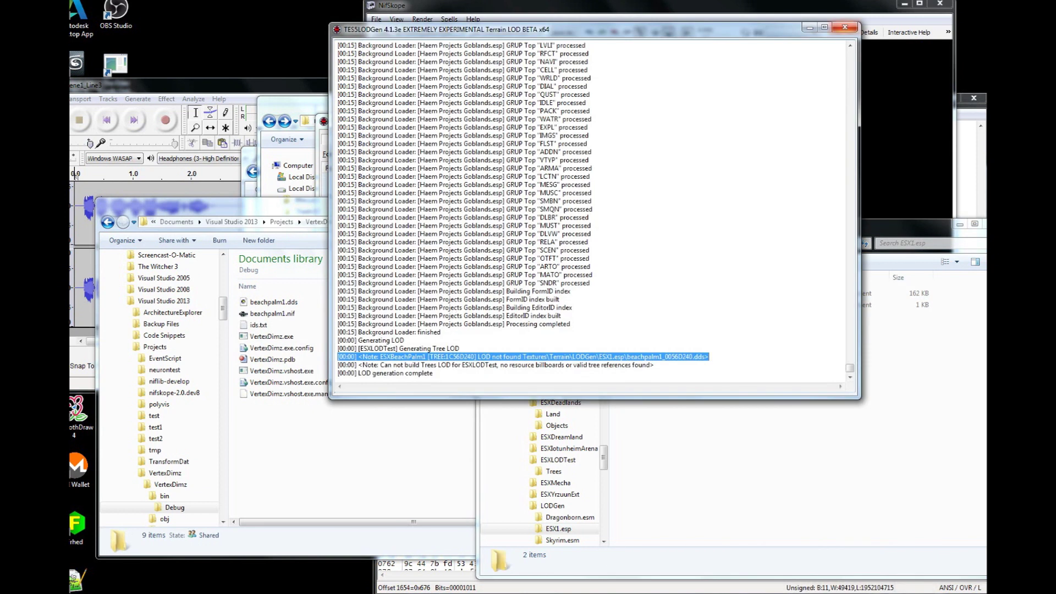
click(845, 27)
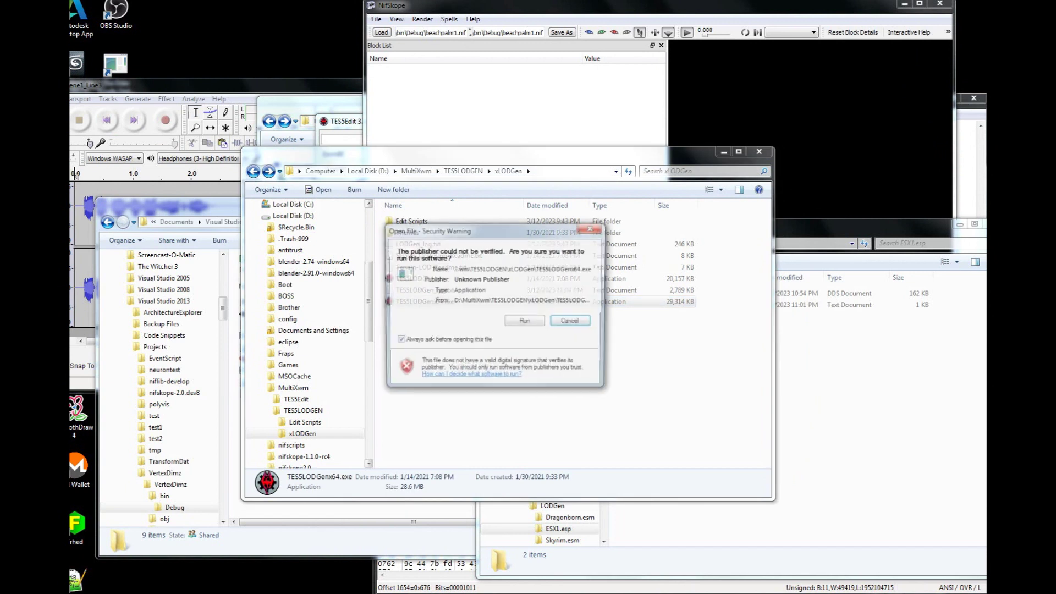
click(524, 321)
click(858, 385)
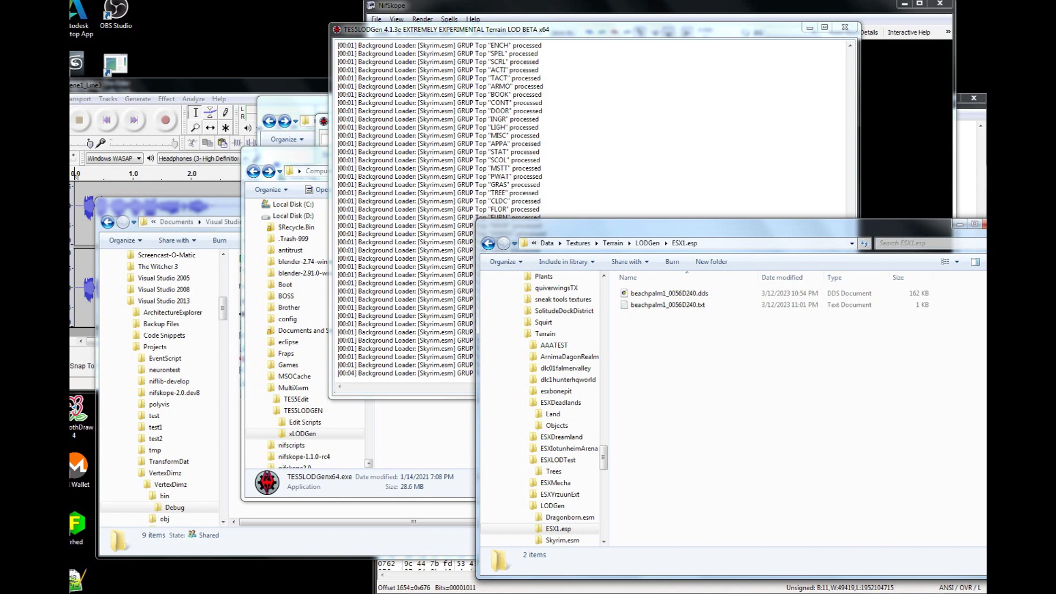
drag(826, 378, 693, 293)
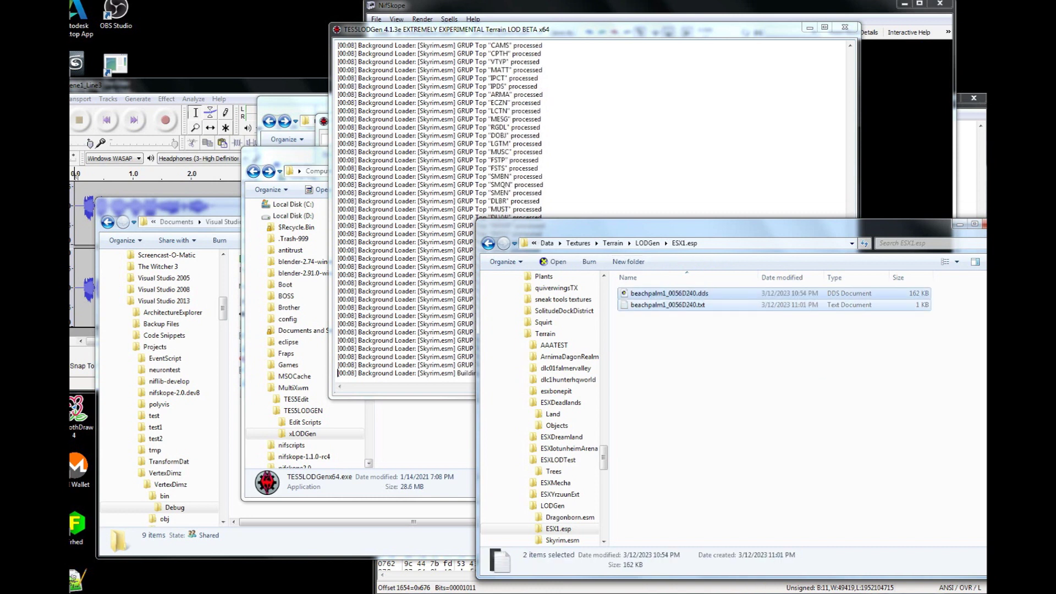
drag(764, 361, 689, 289)
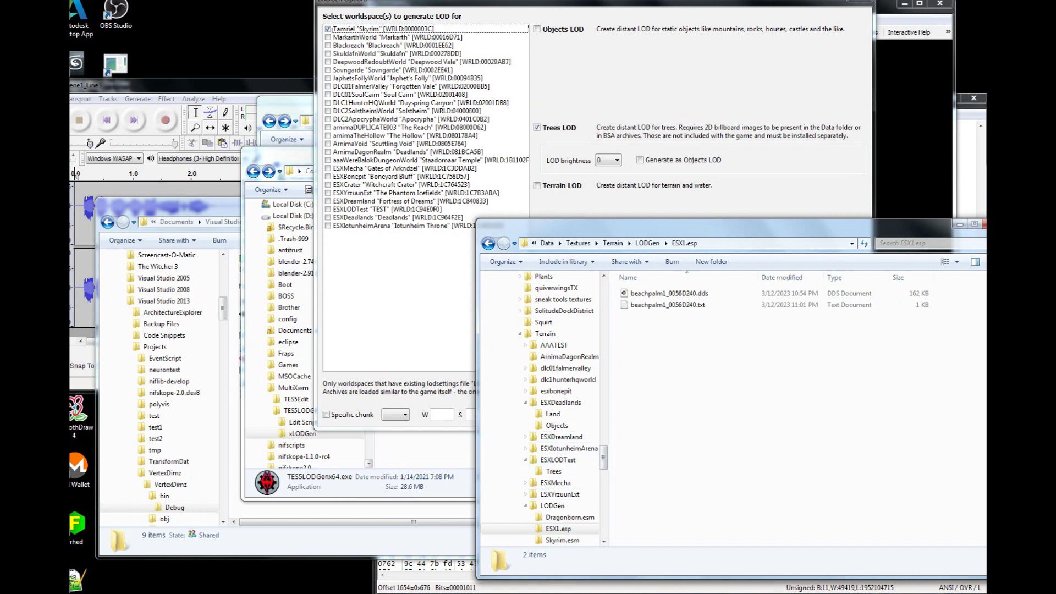
drag(768, 362, 691, 288)
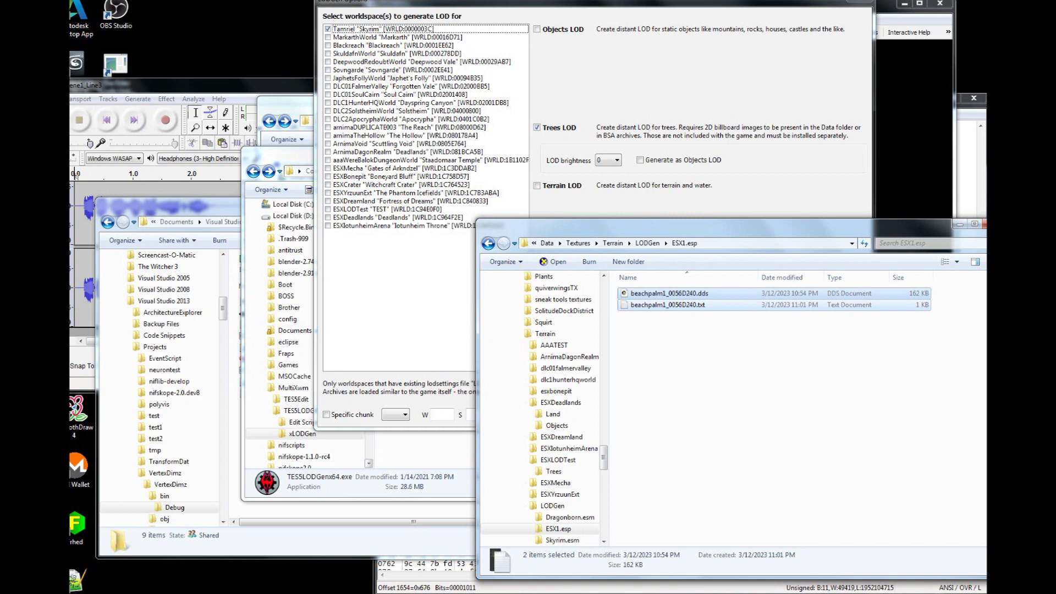
Deselect the Tamriel worldspace, select ESXLODTest and generate its Trees LOD in TES5LODGen
key(alt+Tab)
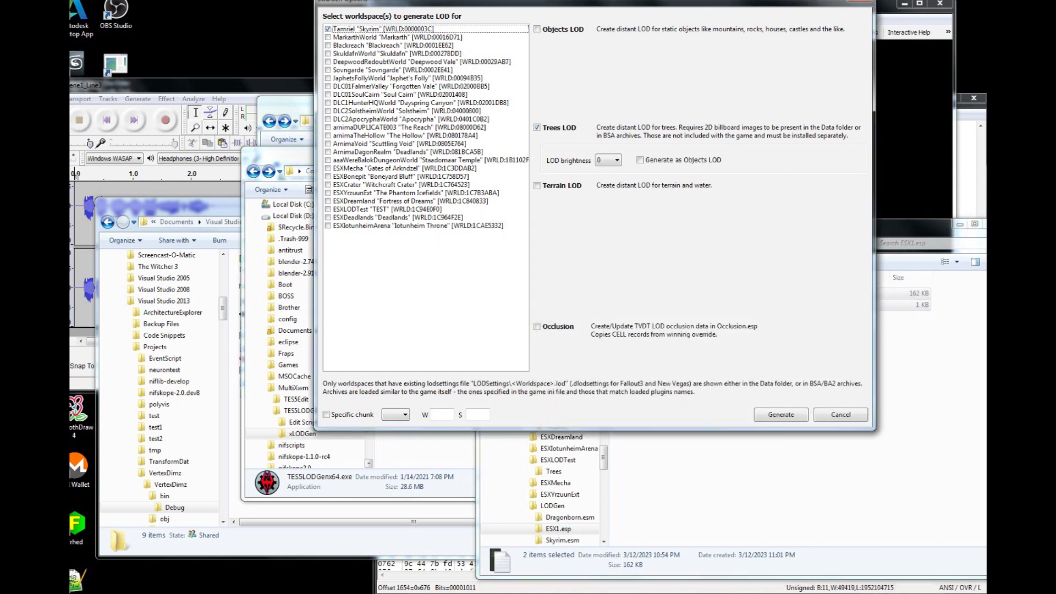
click(328, 29)
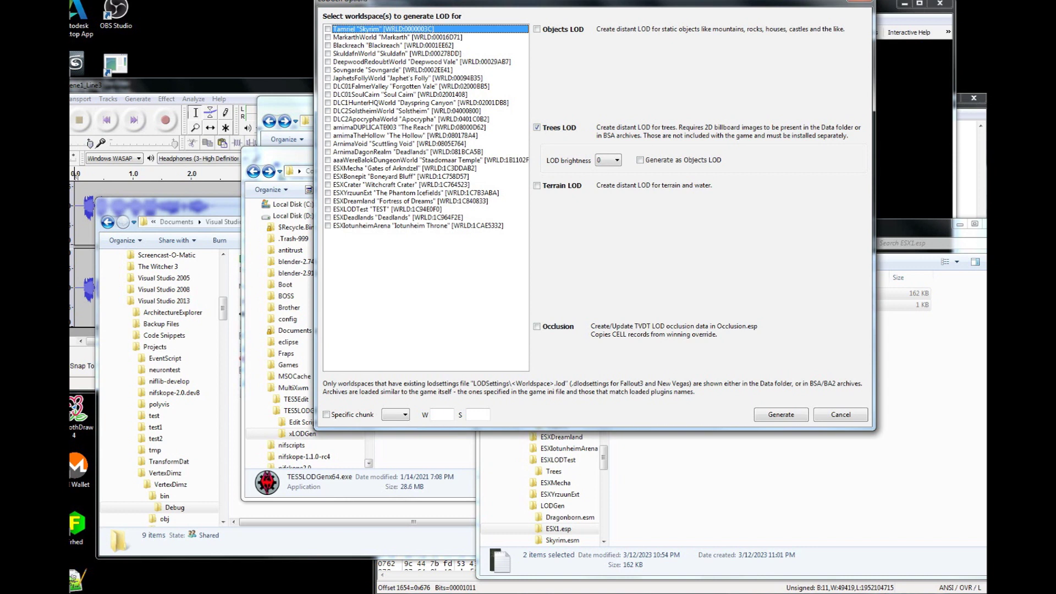
click(328, 210)
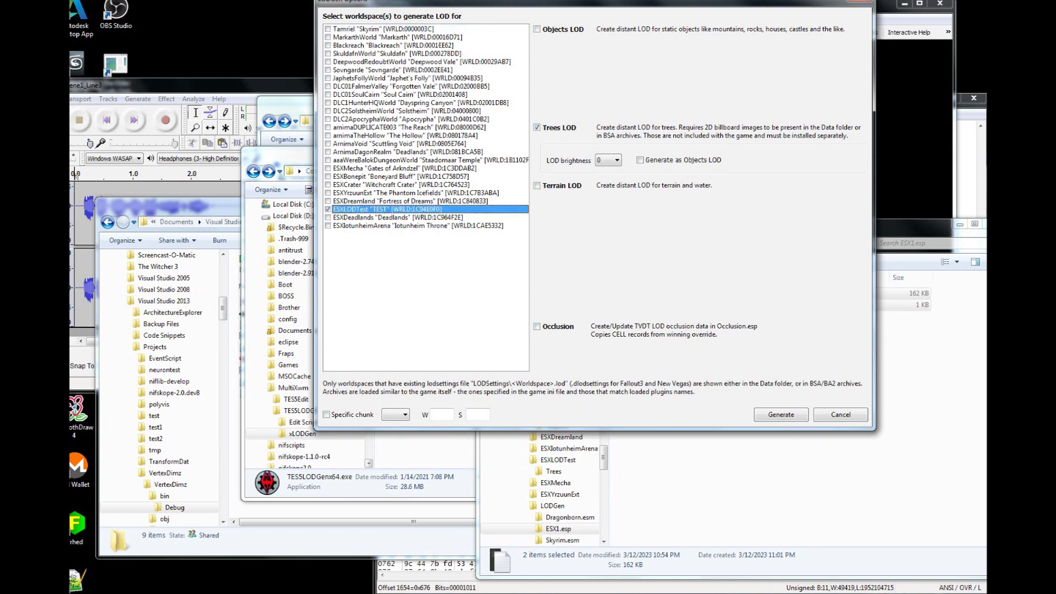
click(732, 476)
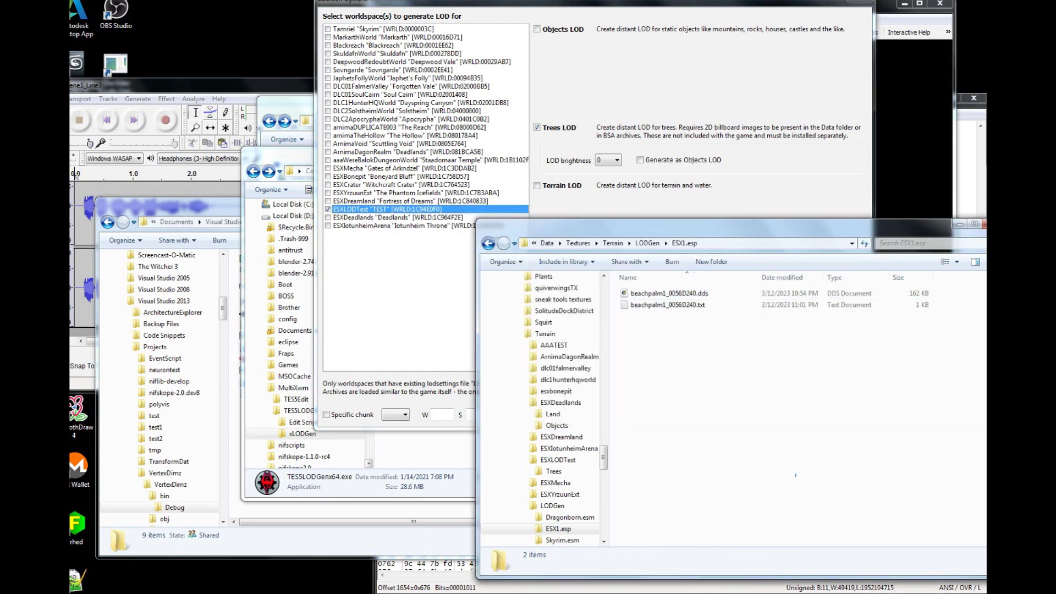
drag(798, 477, 770, 293)
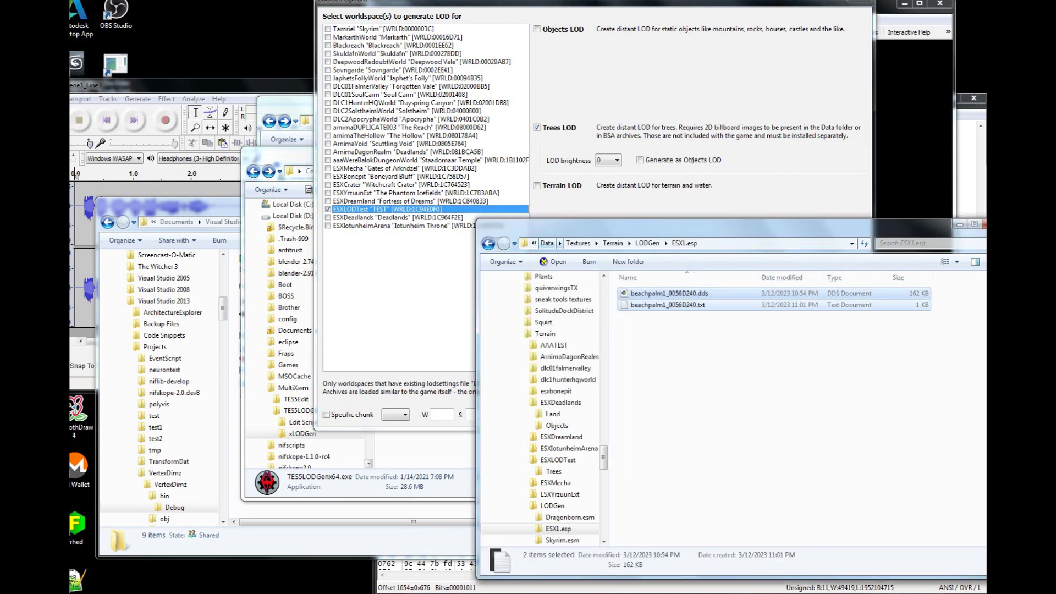
click(606, 203)
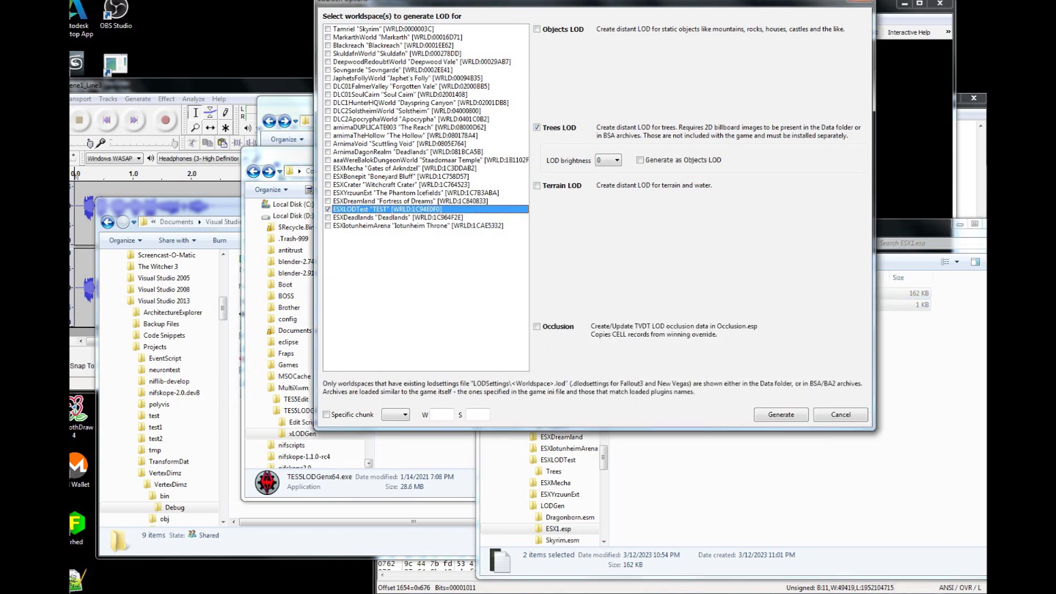
click(781, 415)
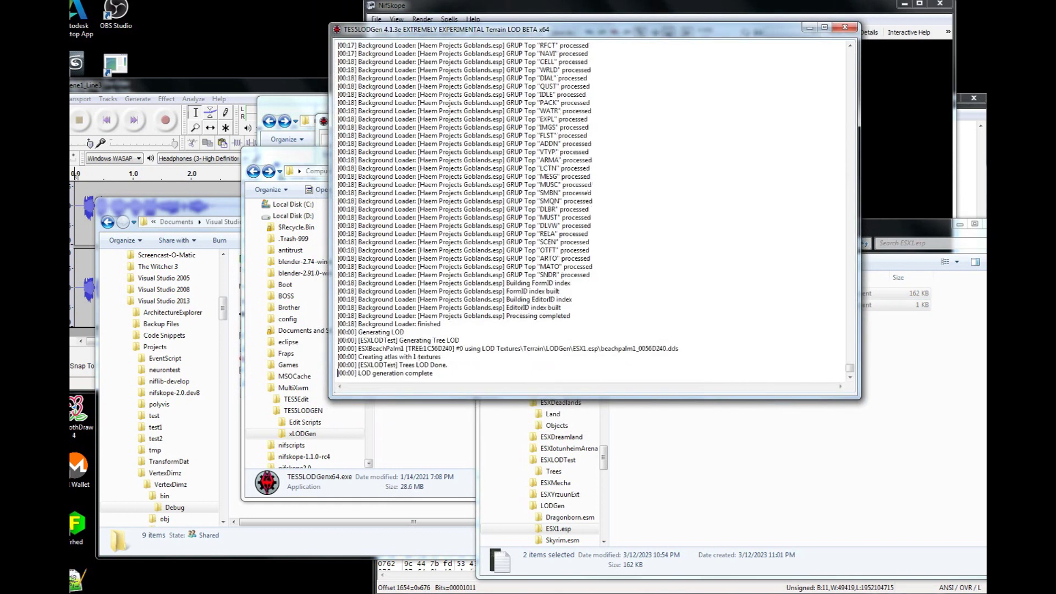
Review the ESXLODTest tree entries in the generation log and close TES5LODGen
drag(801, 489, 627, 296)
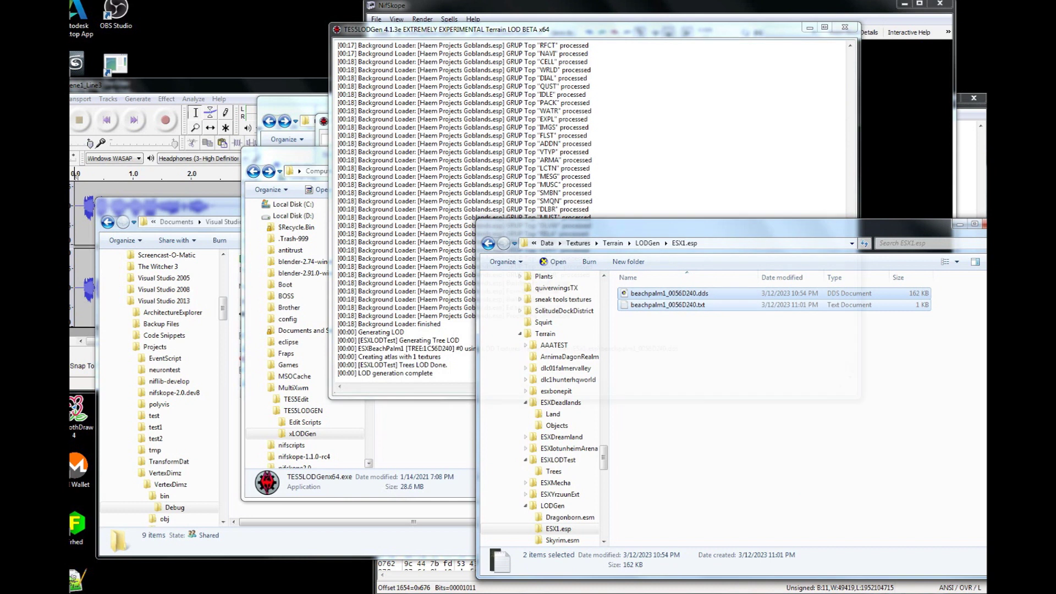
click(423, 374)
drag(382, 349, 447, 379)
click(447, 375)
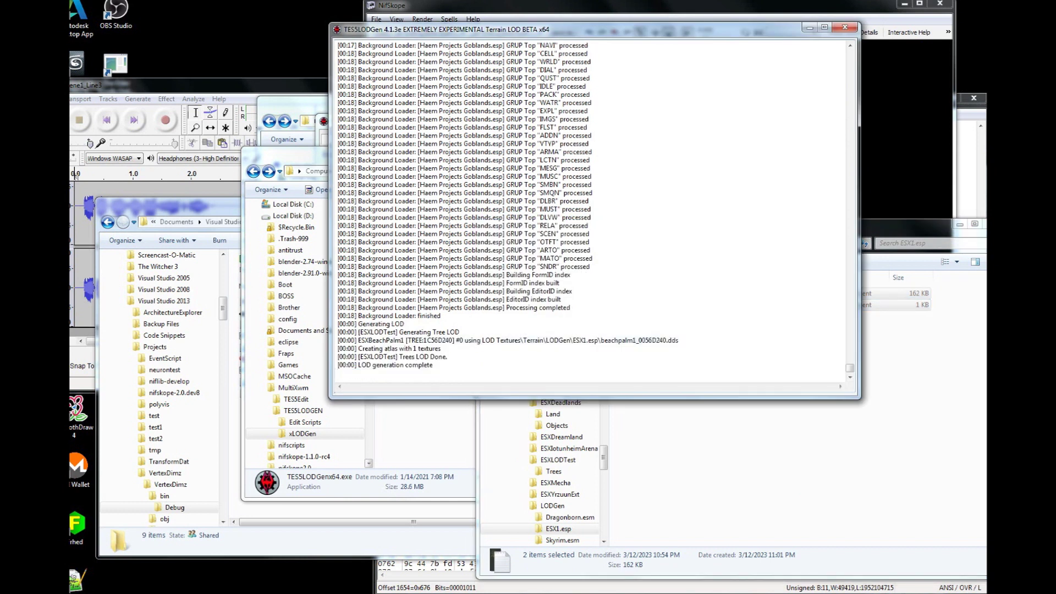
click(732, 463)
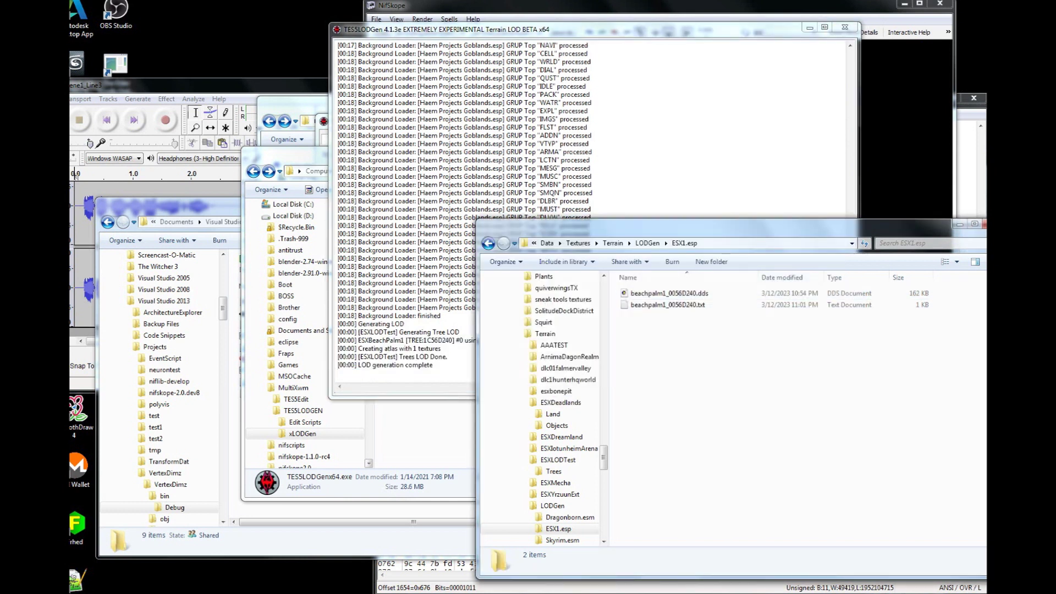
key(alt+Tab)
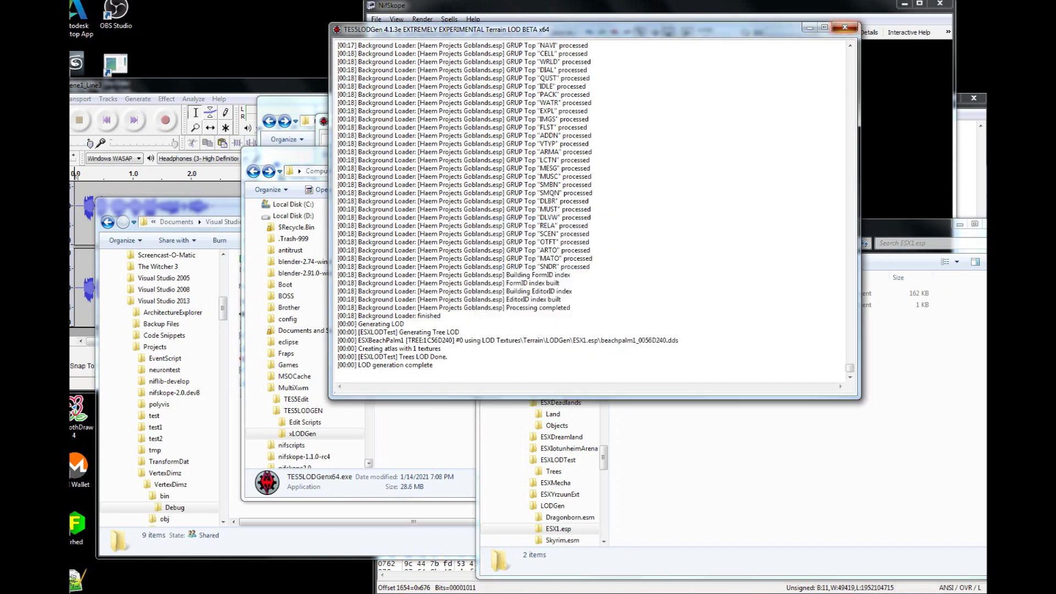
click(845, 27)
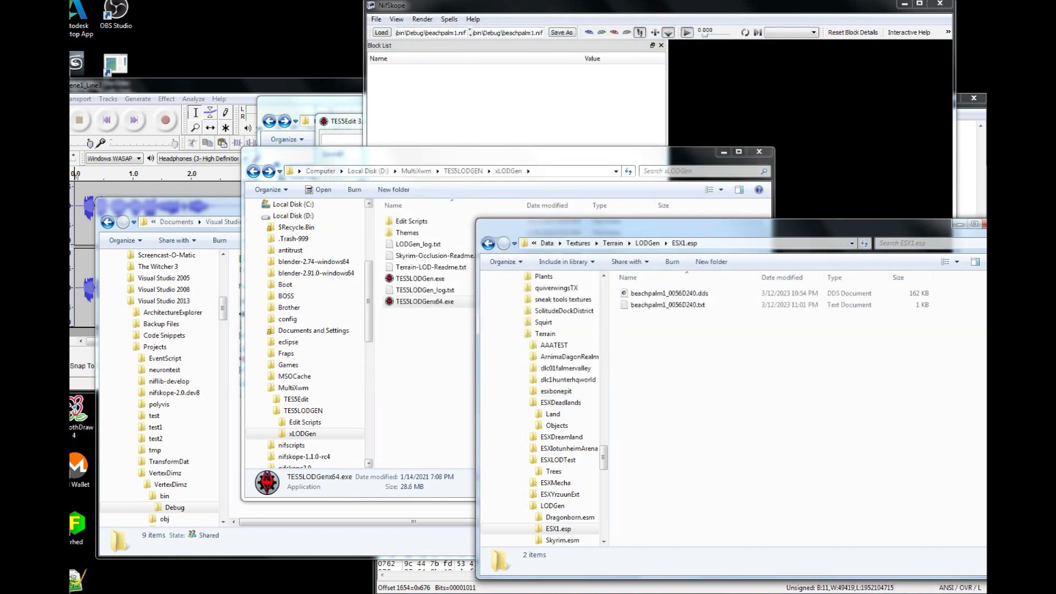